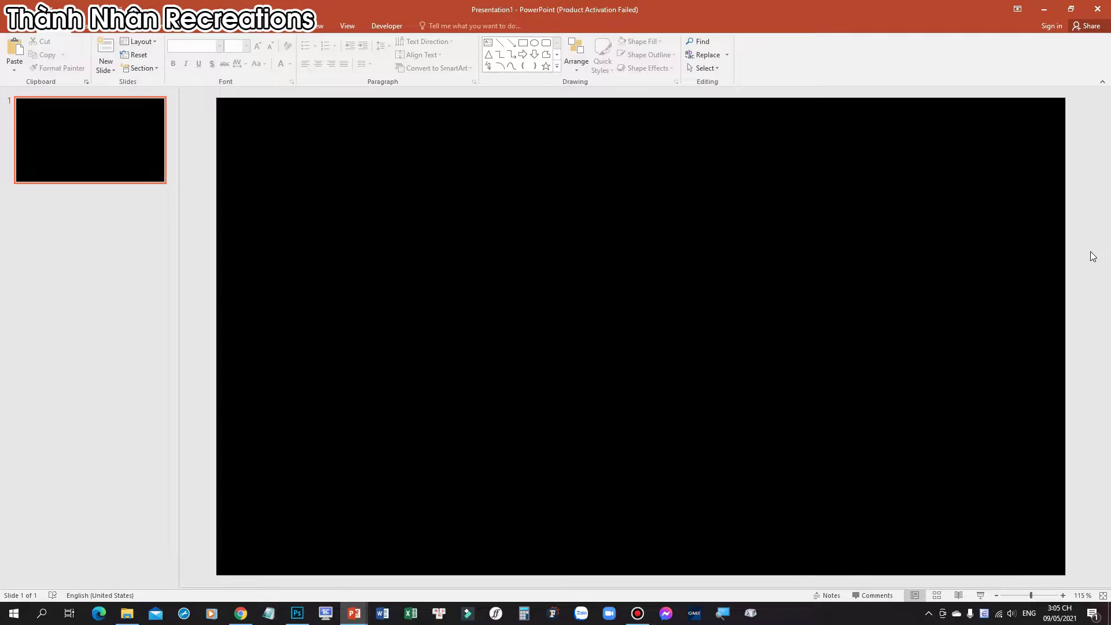
key("alt+Tab")
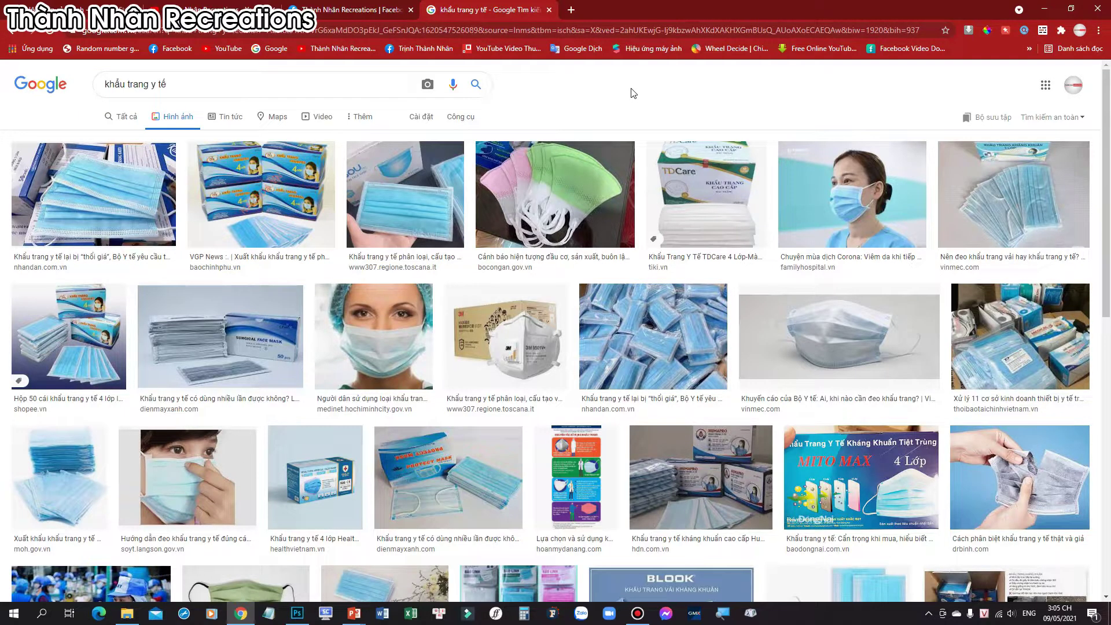
left_click(414, 177)
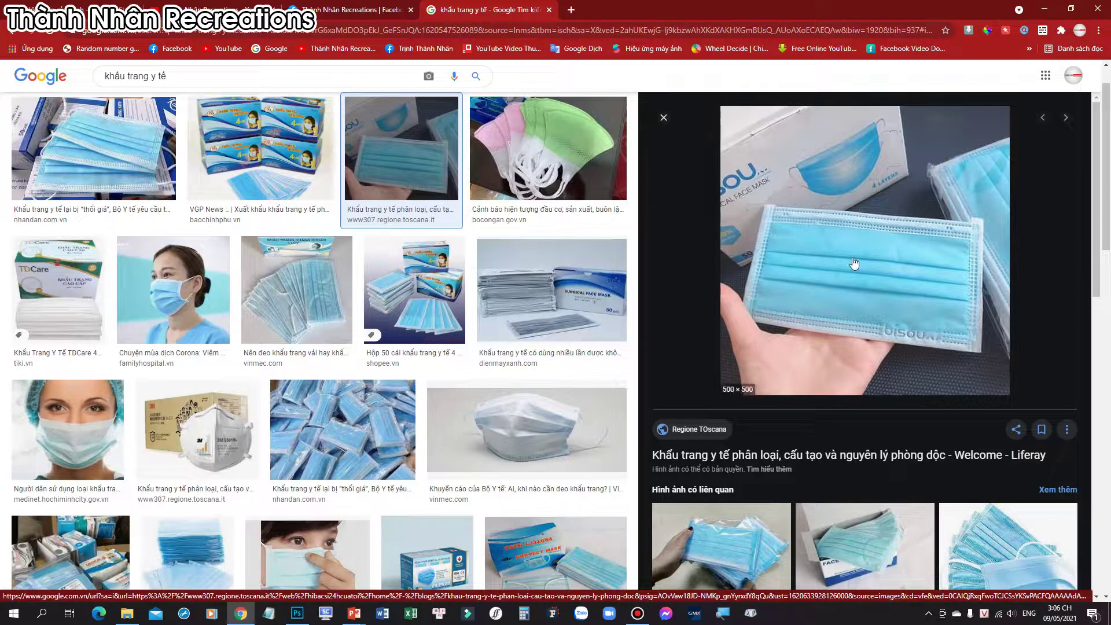
mouse_move(865, 252)
left_click(210, 338)
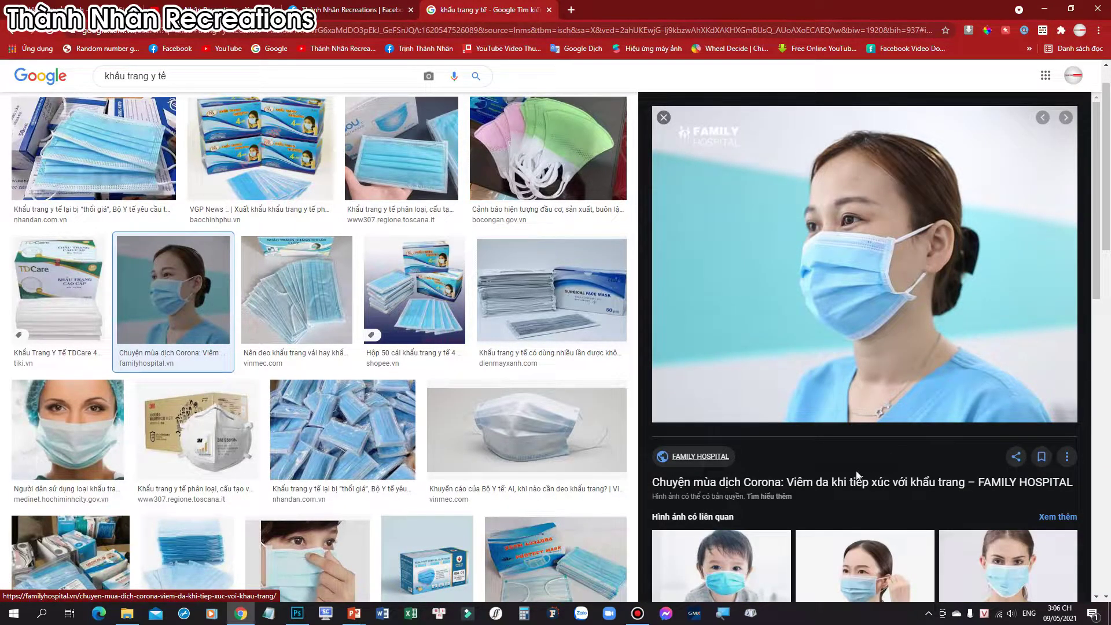
left_click(889, 461)
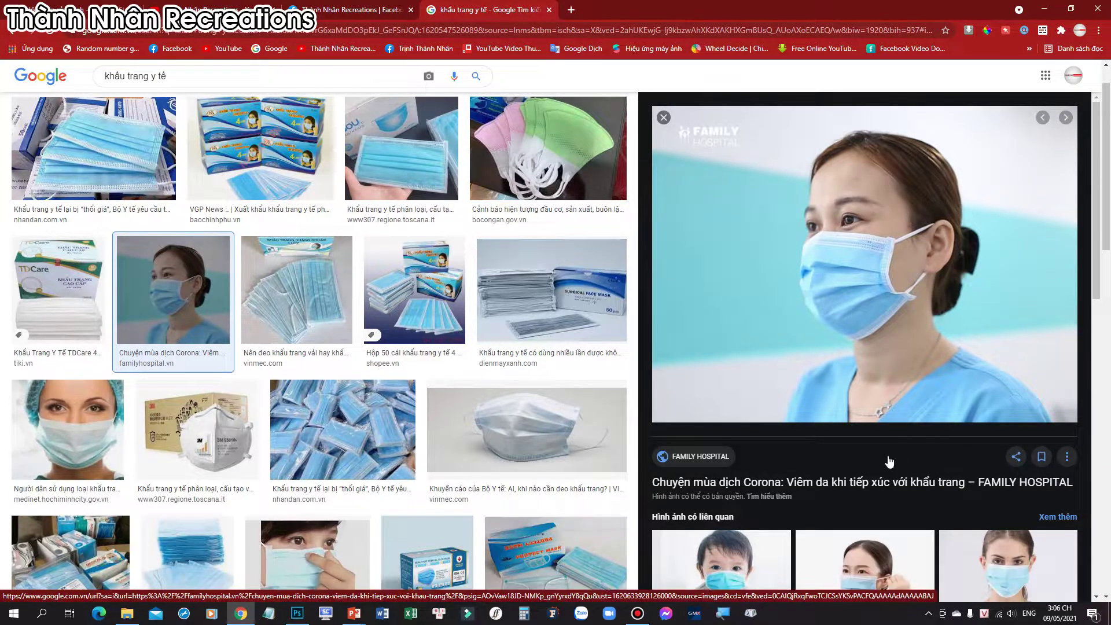
left_click(779, 554)
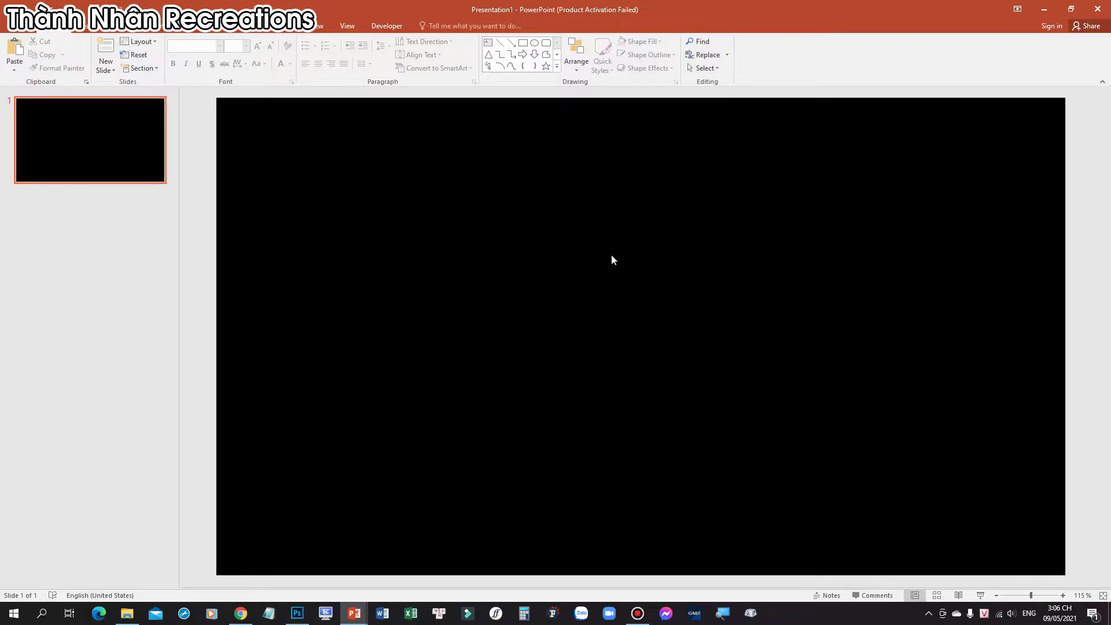
- Draw a large blue 8.91 × 20.16 cm rectangle across the middle of the black slide
left_click(558, 67)
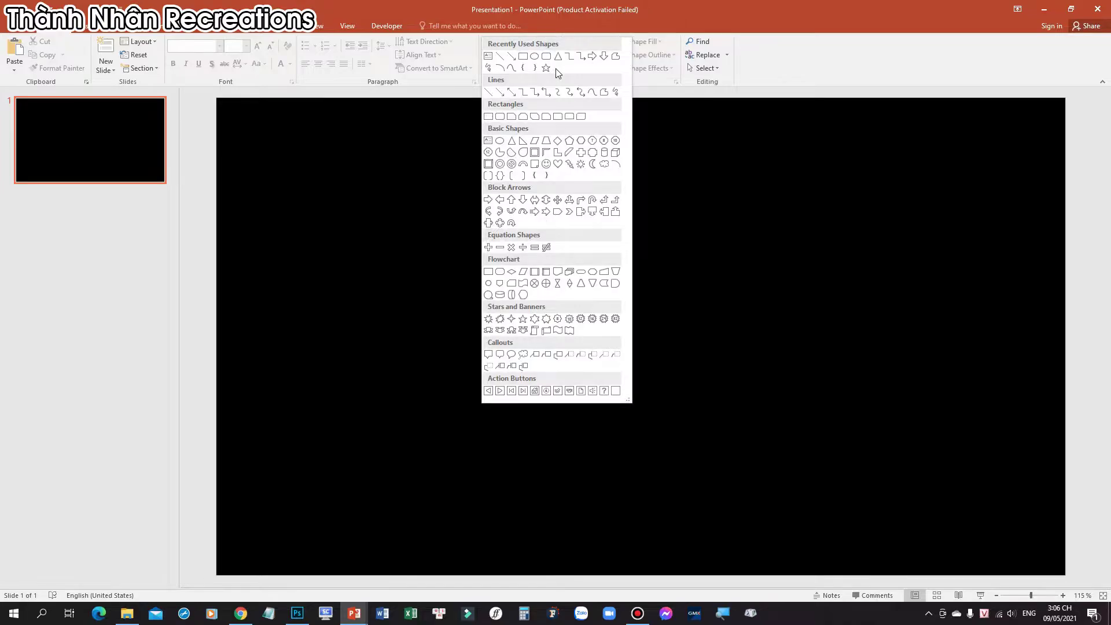
left_click(524, 56)
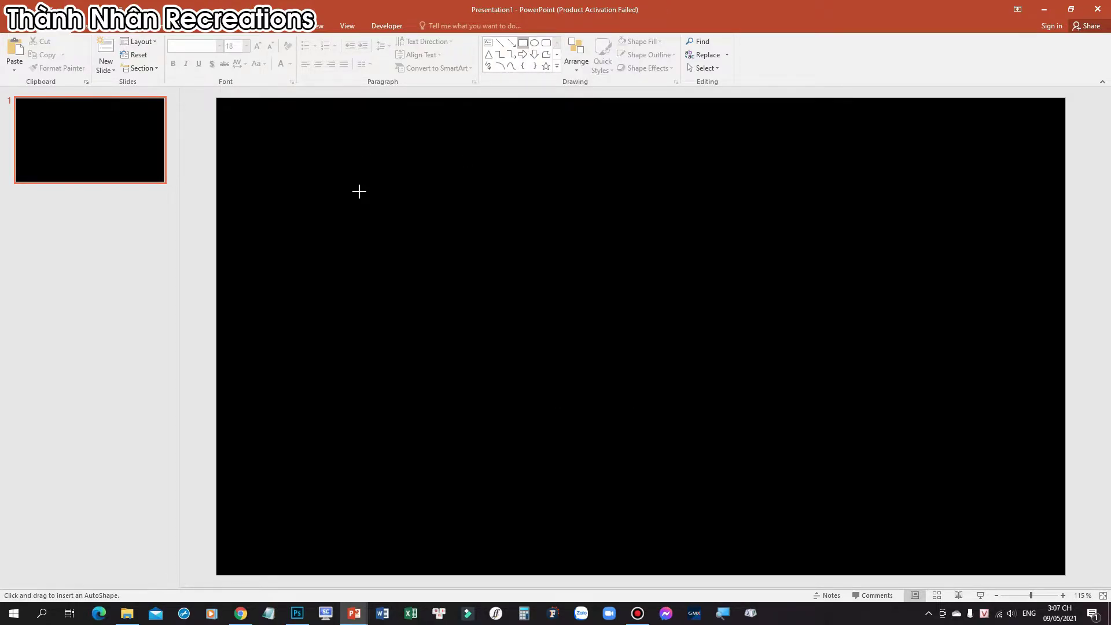
mouse_move(359, 192)
left_mouse_down()
mouse_move(809, 440)
mouse_move(869, 423)
mouse_move(865, 415)
left_mouse_up()
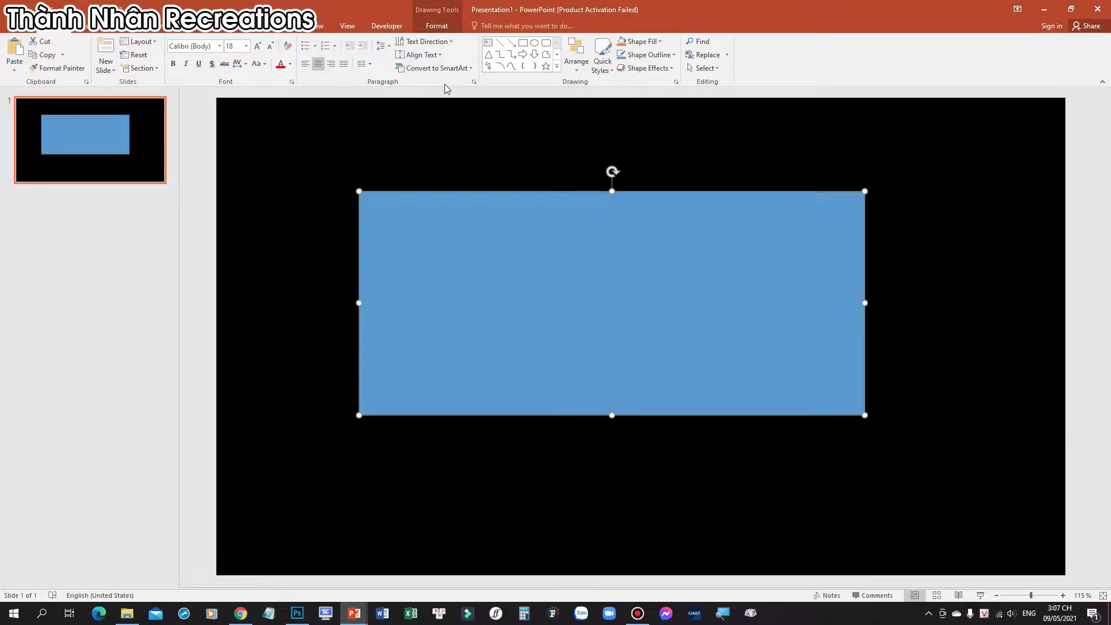
left_click(443, 29)
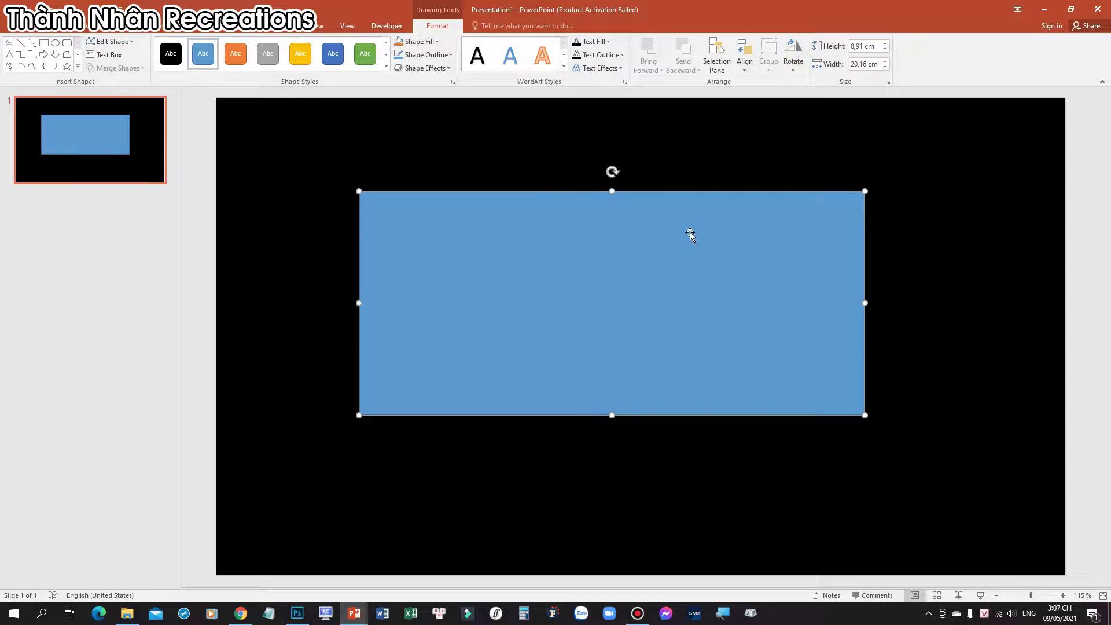
left_click_drag(692, 235, 696, 259)
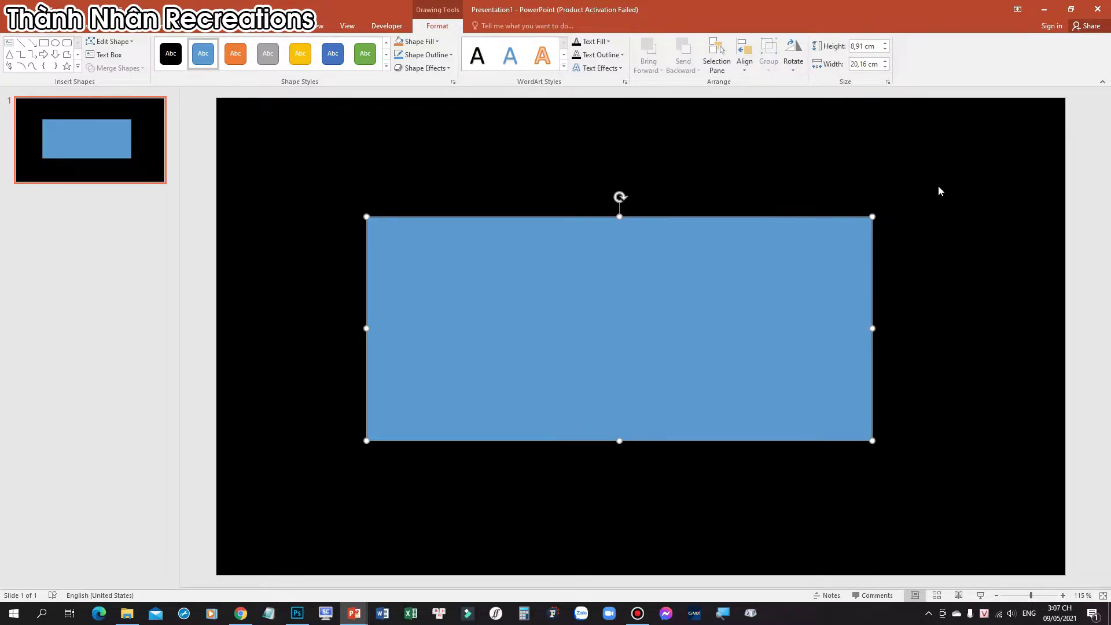
- Fill the rectangle with a brighter light blue custom colour
left_click(427, 47)
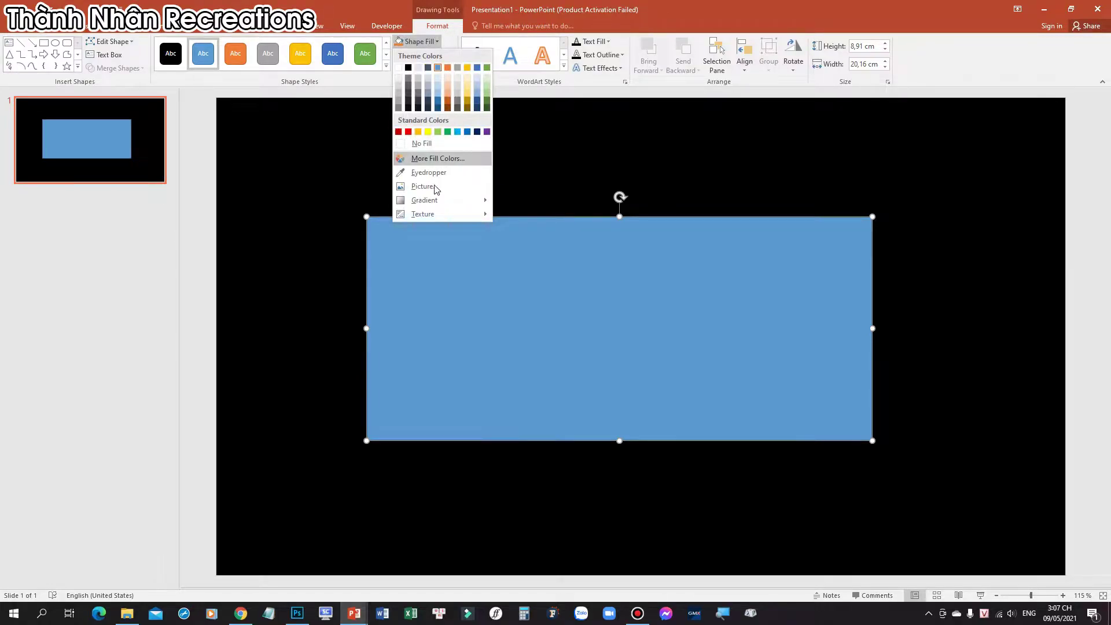
left_click(470, 160)
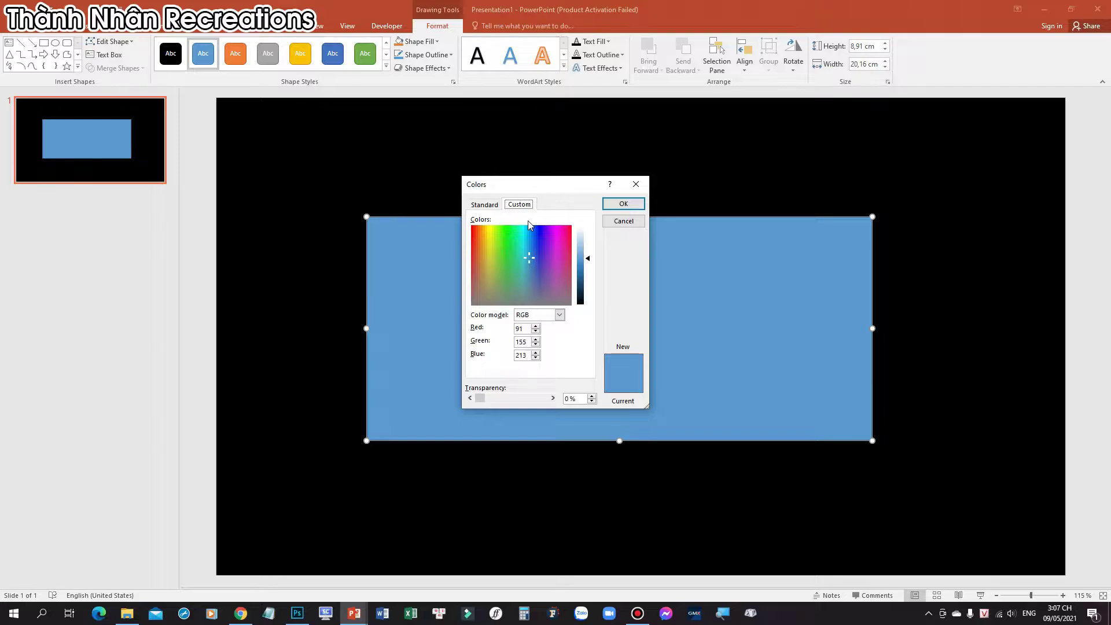
left_click_drag(530, 259, 524, 228)
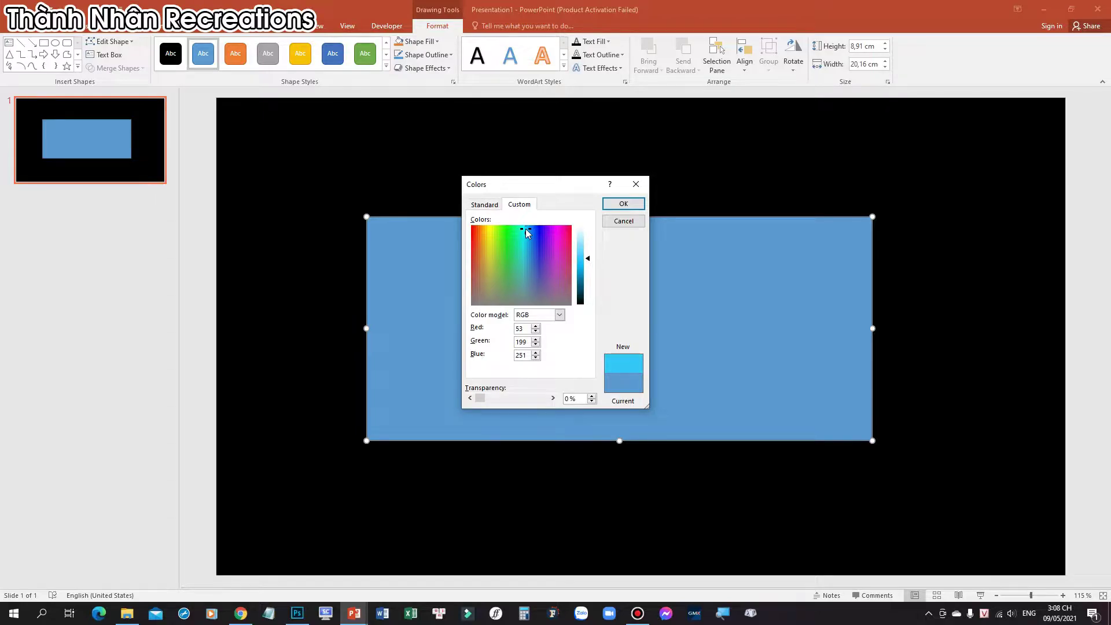
left_click(623, 204)
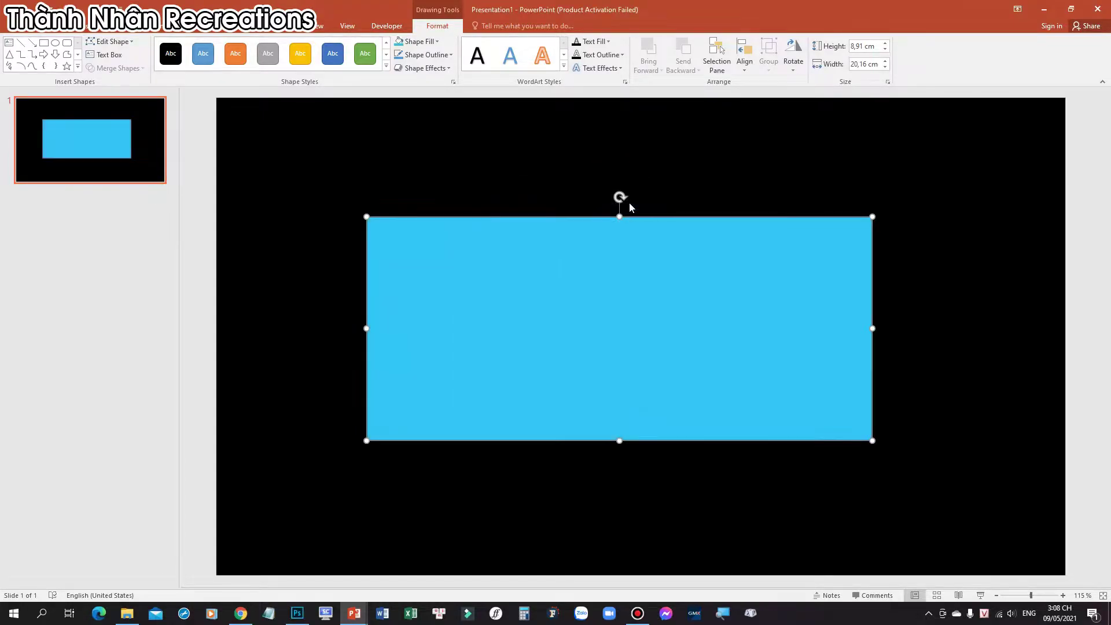
- Give the rectangle a white 4½ pt outline and shift it slightly right
left_click(450, 55)
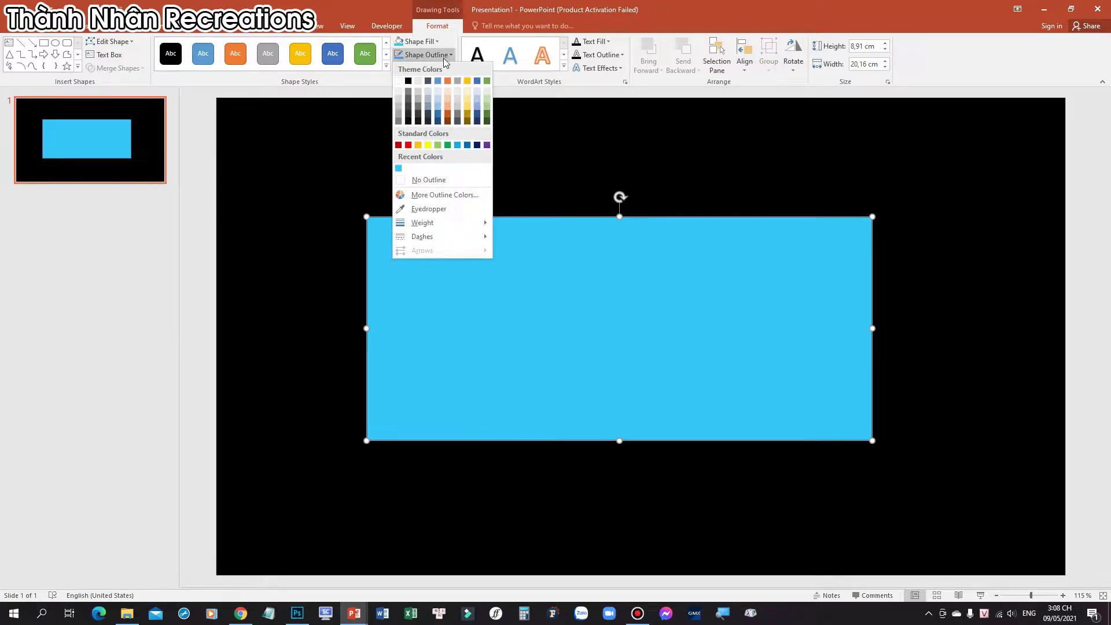
left_click(398, 80)
mouse_move(422, 222)
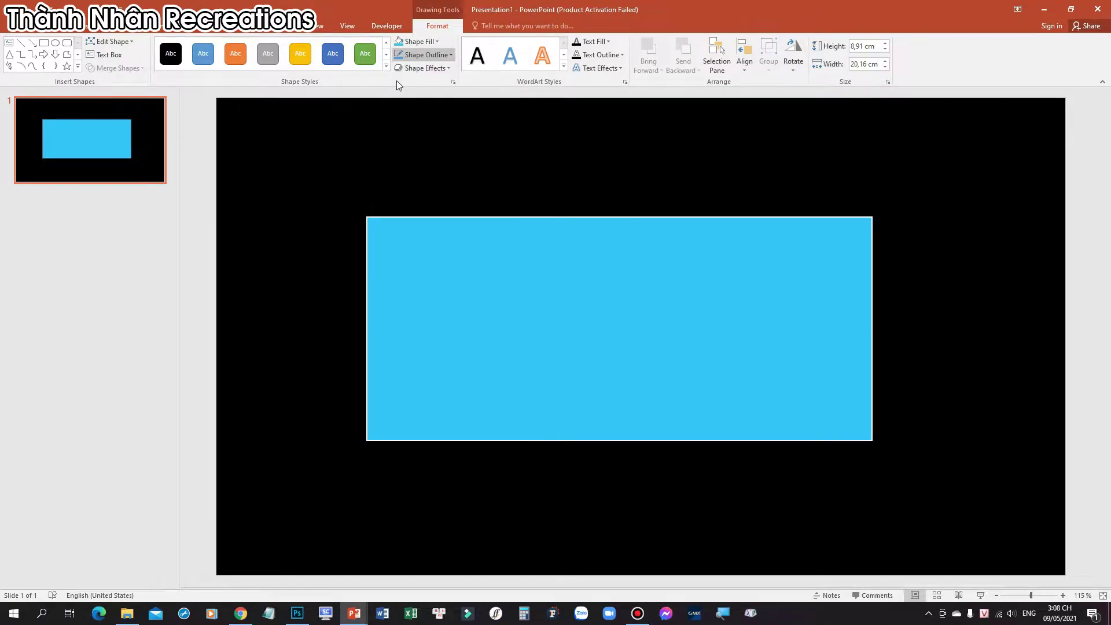
left_click(428, 55)
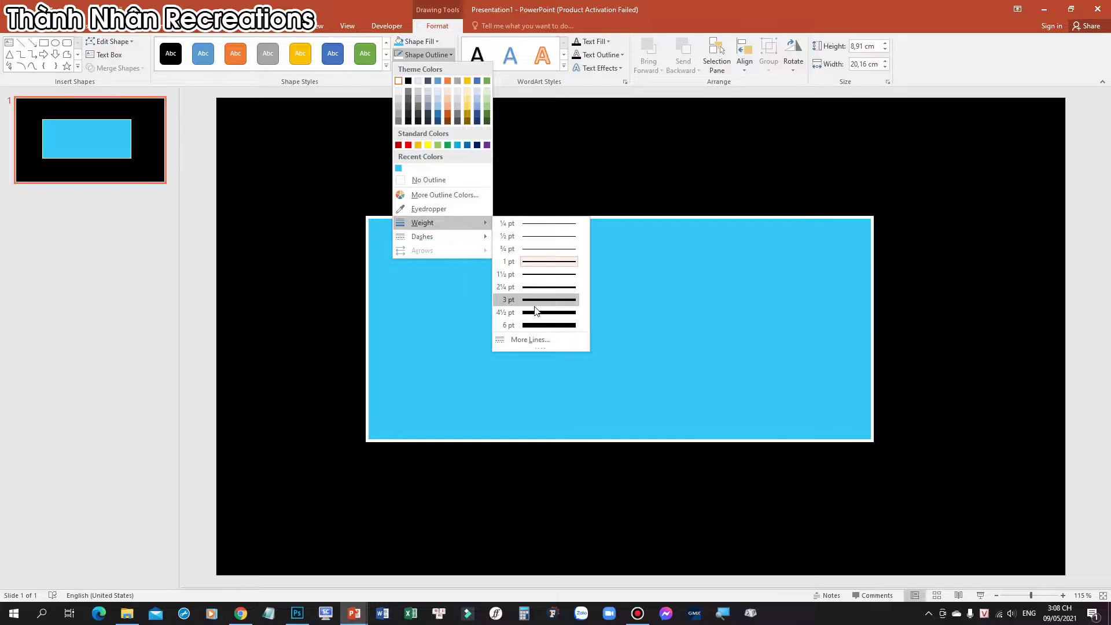
left_click(535, 313)
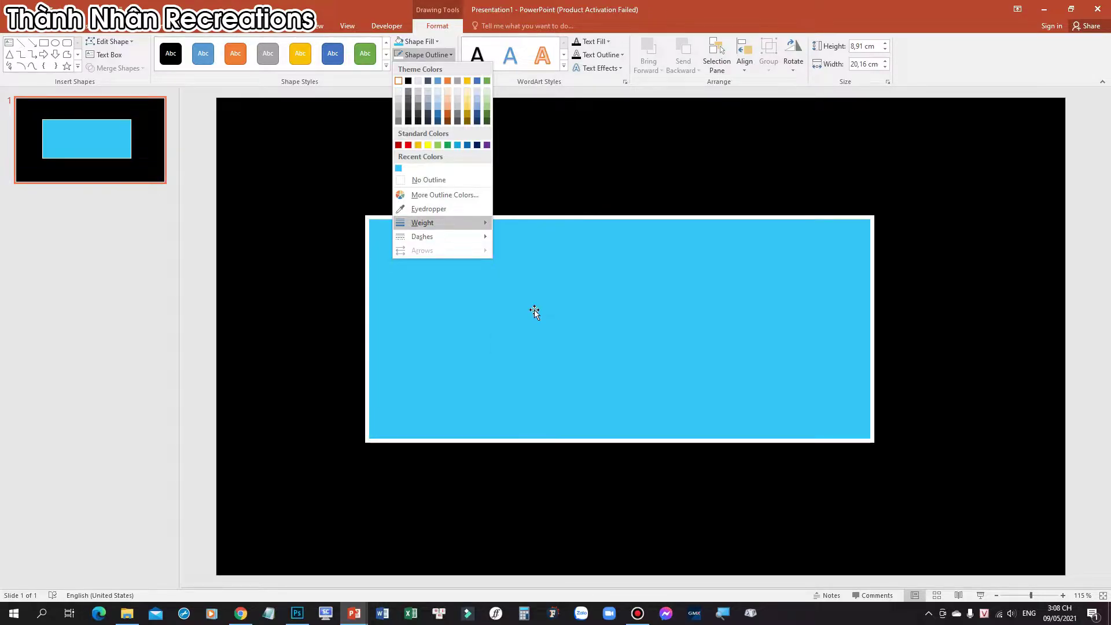
left_click_drag(629, 333, 650, 333)
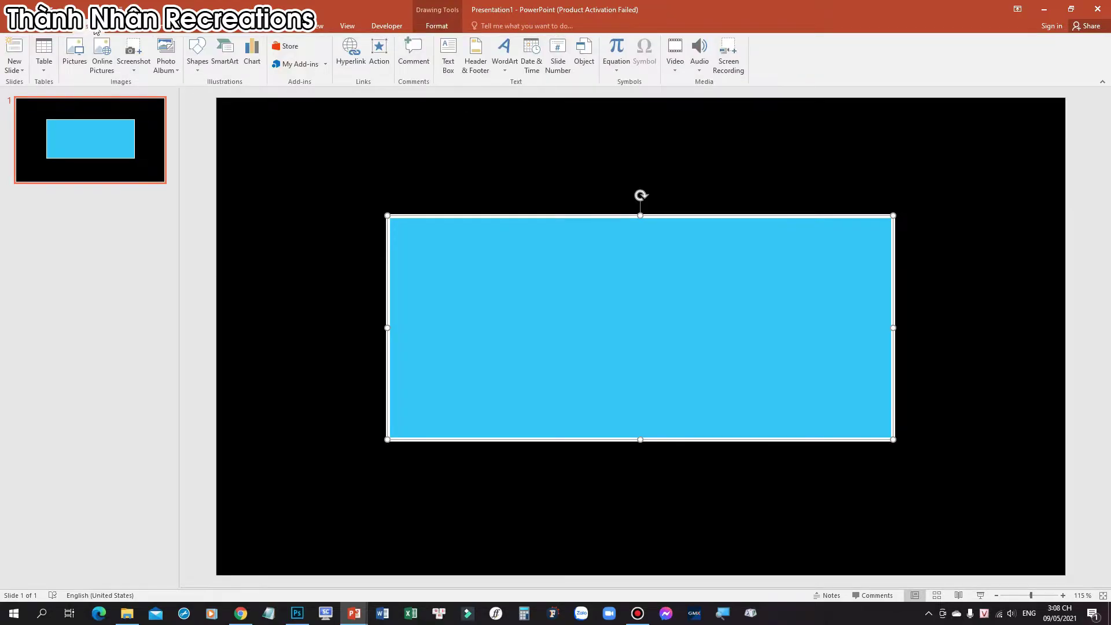
- Draw a wide rounded rectangle across the blue rectangle and centre it
left_click(197, 58)
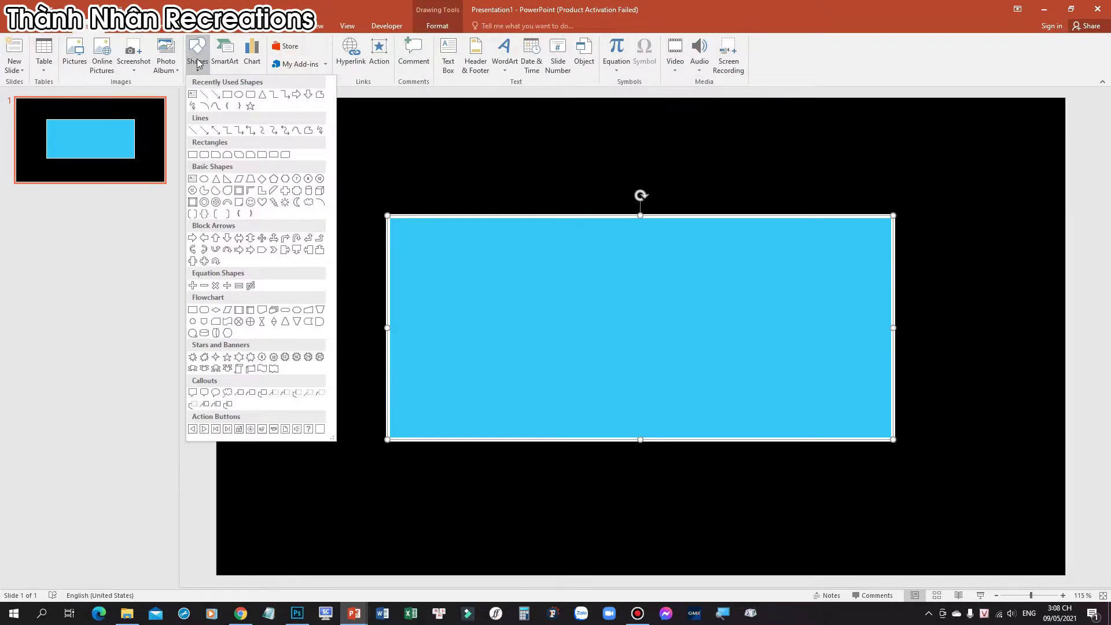
left_click(239, 95)
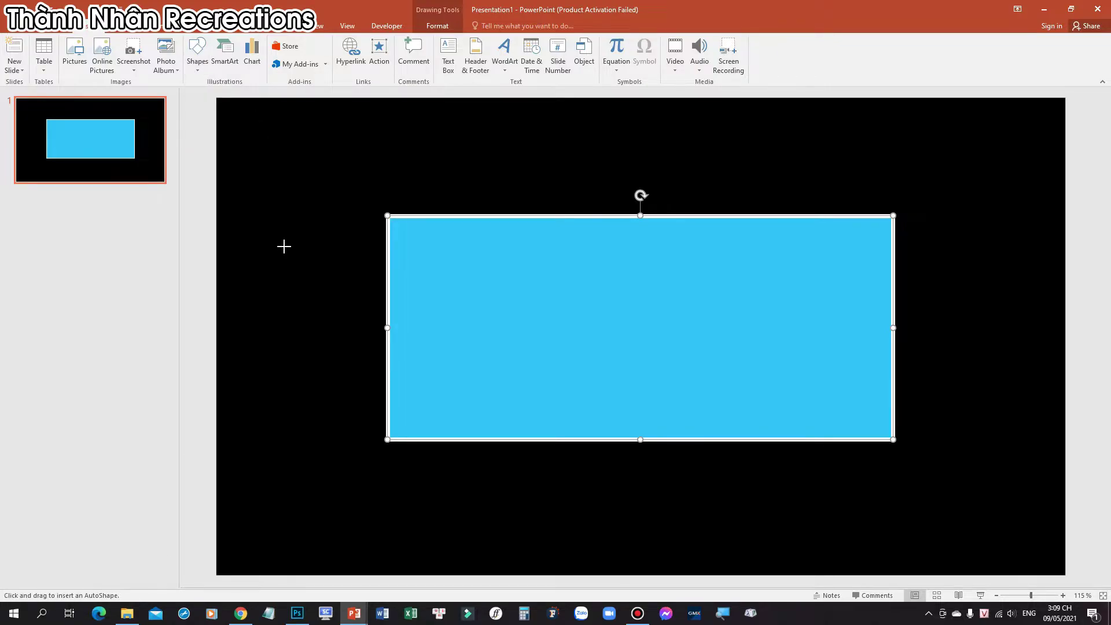
mouse_move(284, 247)
left_mouse_down()
mouse_move(957, 395)
mouse_move(1005, 382)
mouse_move(994, 387)
left_mouse_up()
left_click_drag(943, 330, 943, 345)
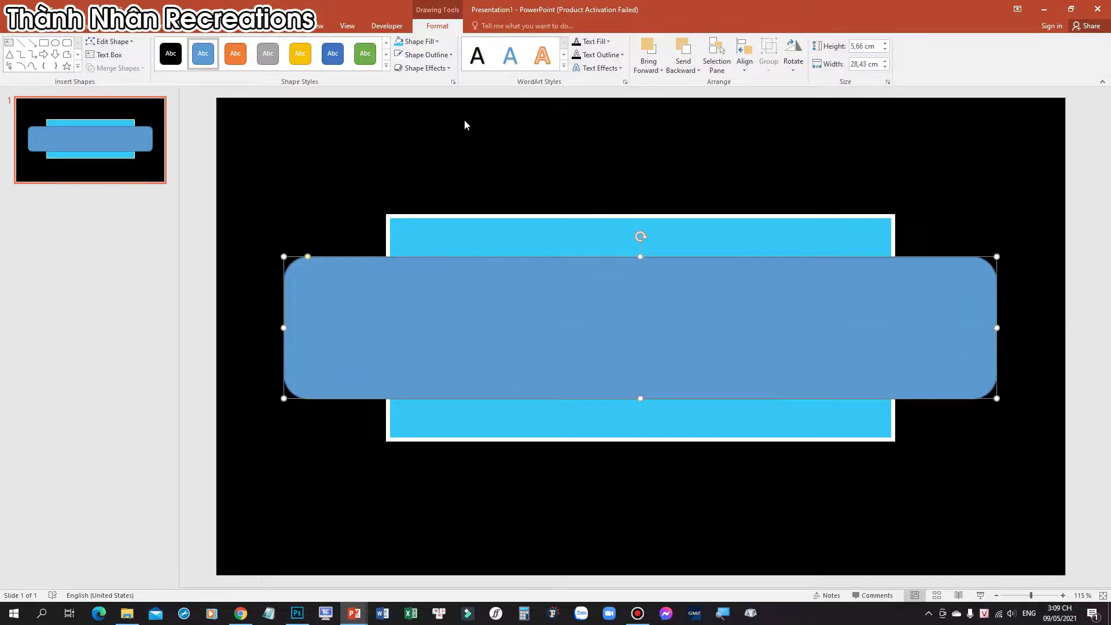
- Set the rounded rectangle to no fill with a white 4½ pt outline
left_click(419, 41)
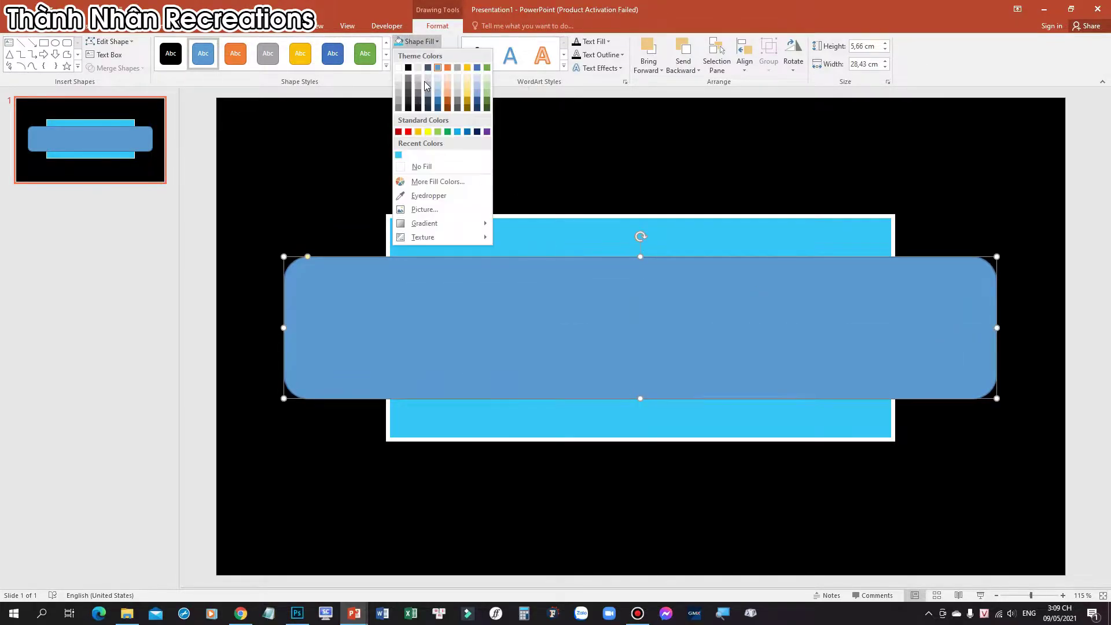
left_click(421, 166)
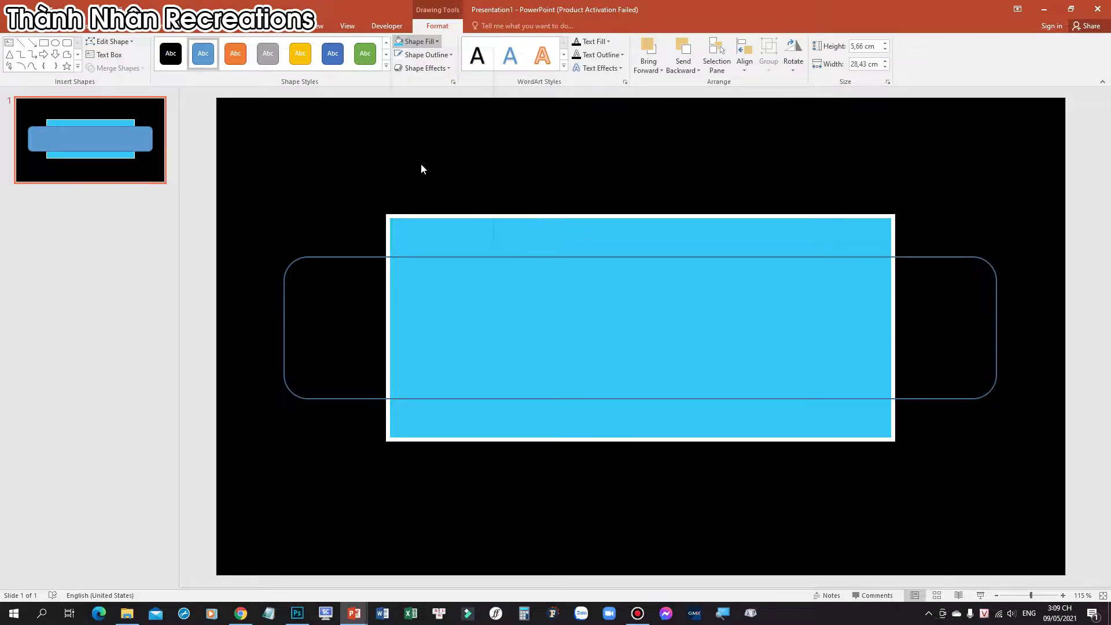
left_click(426, 55)
left_click(400, 81)
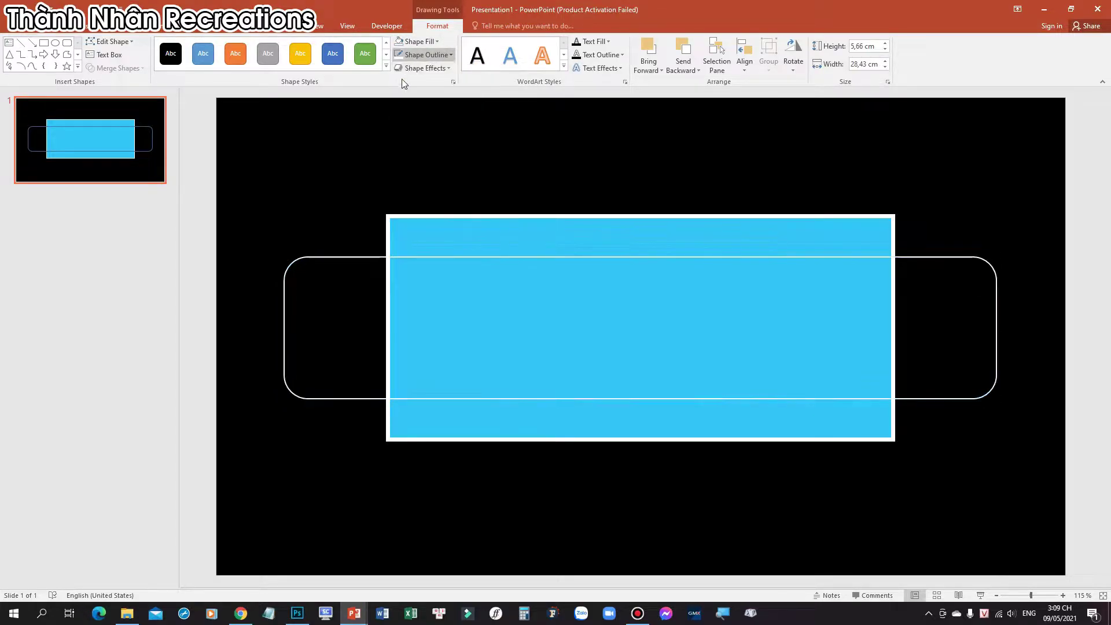
left_click(440, 60)
mouse_move(423, 224)
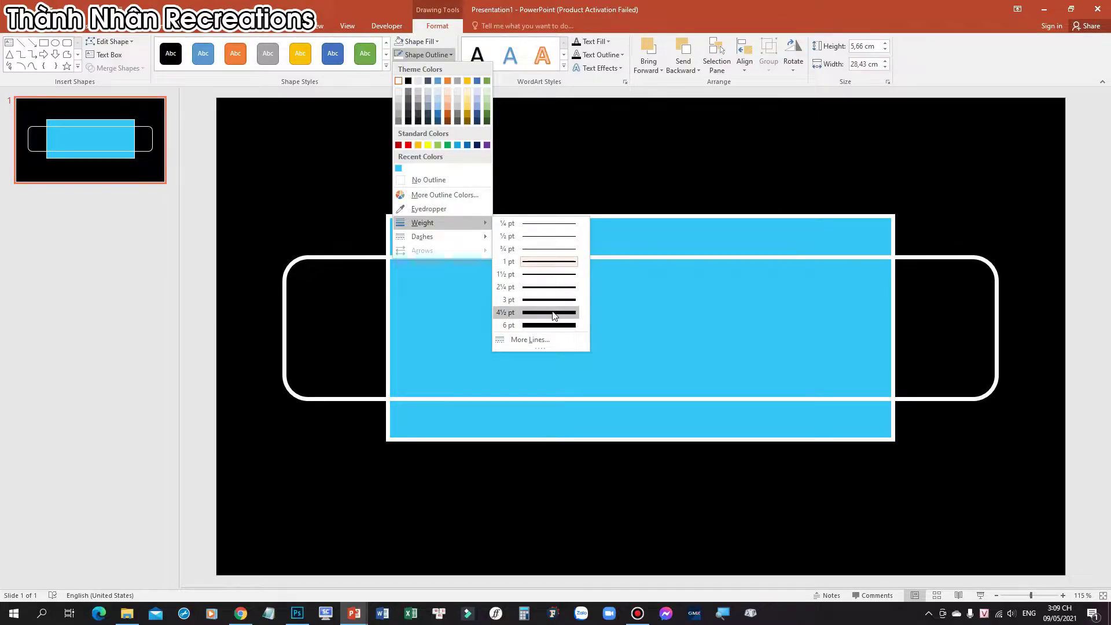
left_click(553, 312)
- Bring the blue rectangle in front of the rounded rectangle
left_click(637, 243)
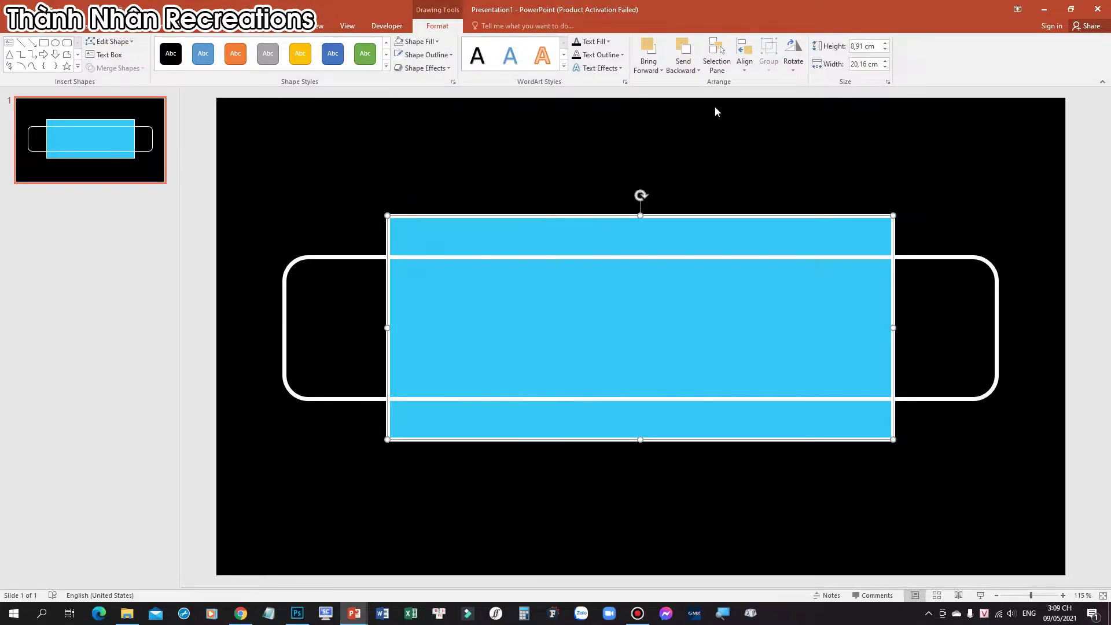
left_click(651, 71)
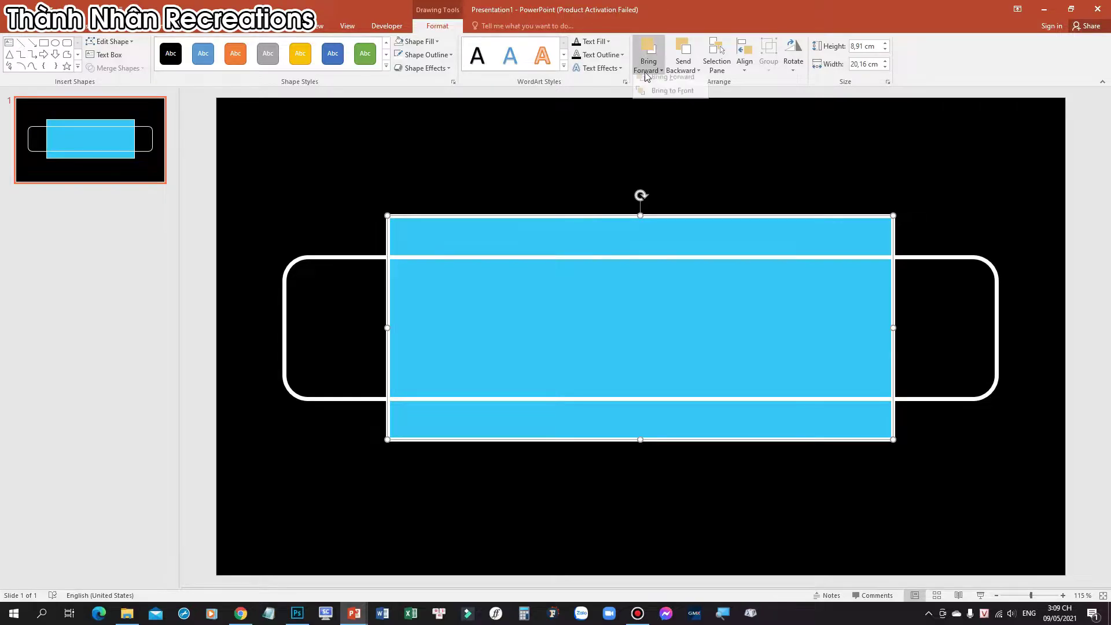
left_click(650, 101)
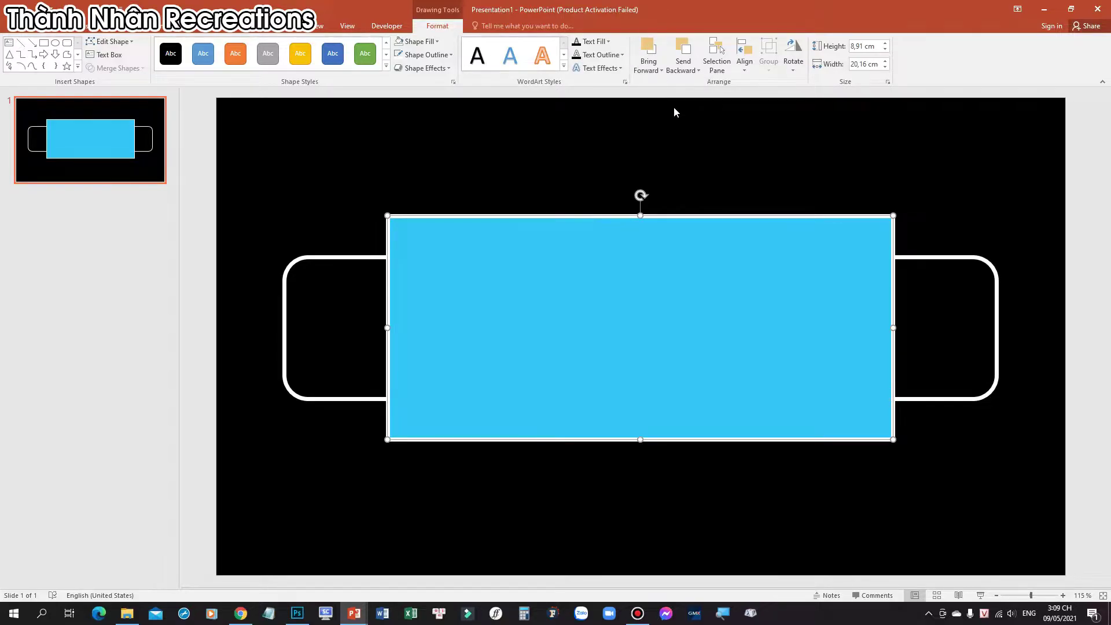
- Stretch the rounded rectangle on both sides to a width of 32.4 cm
left_click_drag(902, 258, 907, 259)
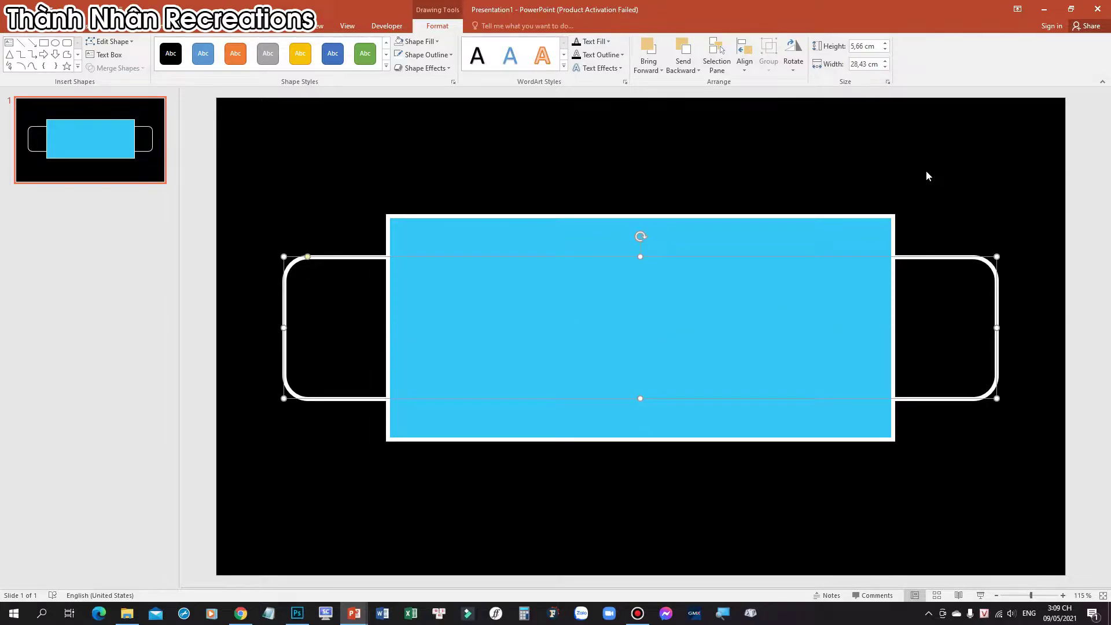
left_click(1016, 313)
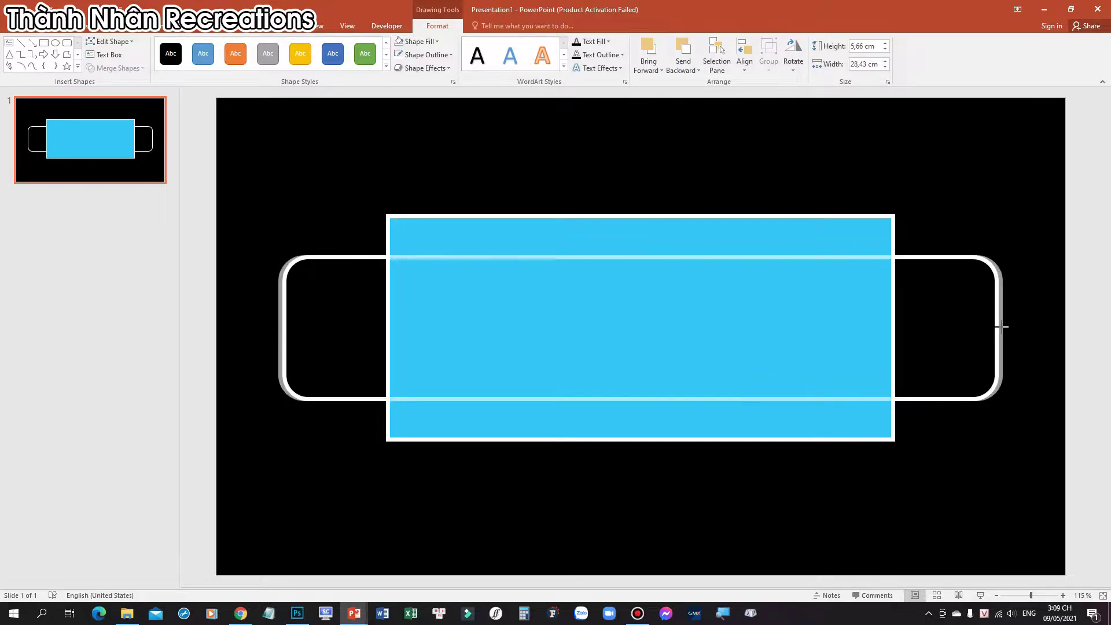
left_click_drag(1003, 327, 1047, 327)
left_click_drag(261, 257, 251, 258)
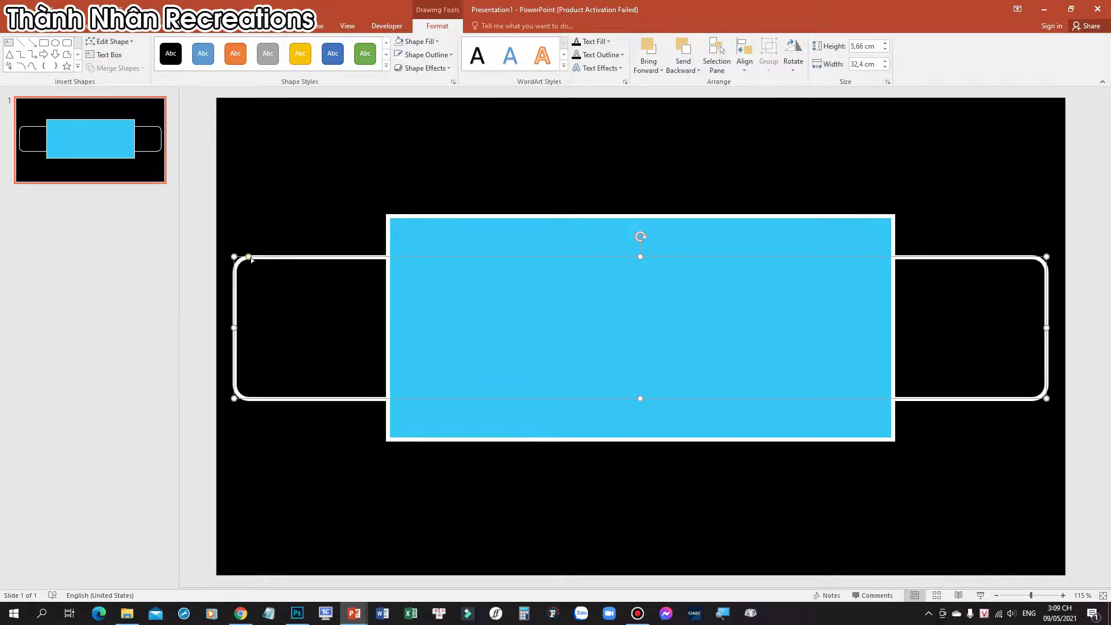
left_click(313, 194)
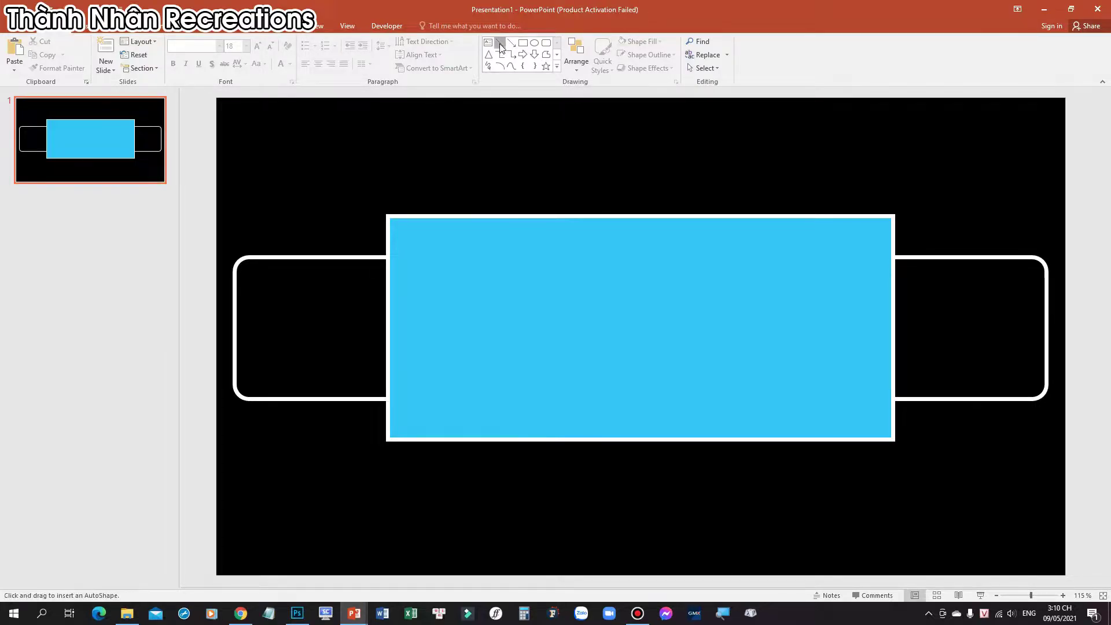
- Draw a thin 0.19 × 19.24 cm outline-free bar across the top of the blue rectangle
left_click(523, 43)
left_click_drag(394, 244, 874, 244)
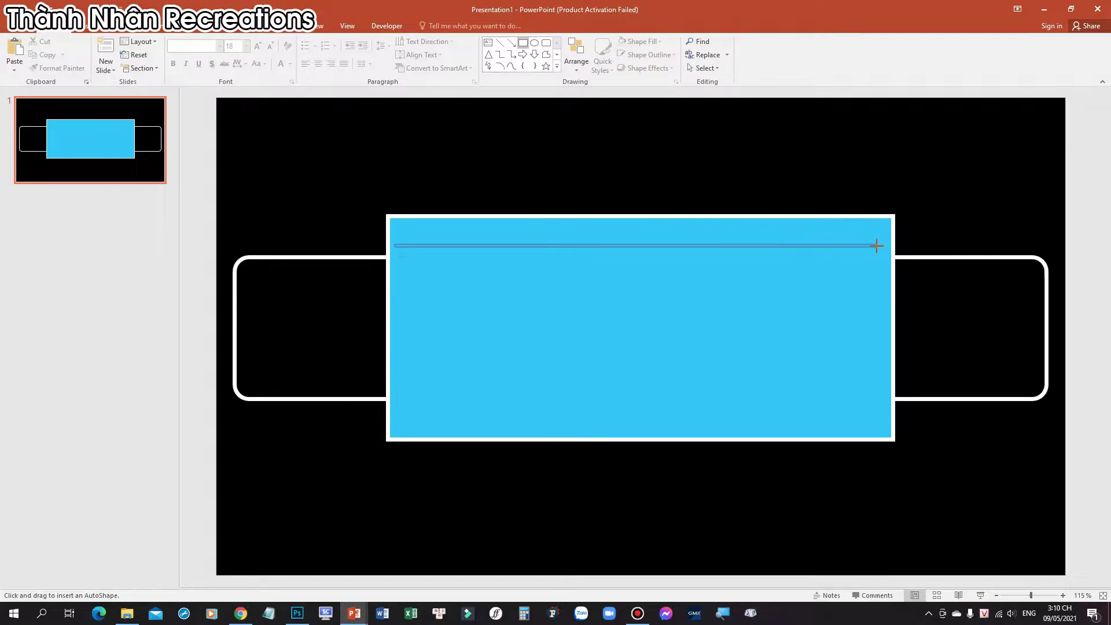
left_click(635, 55)
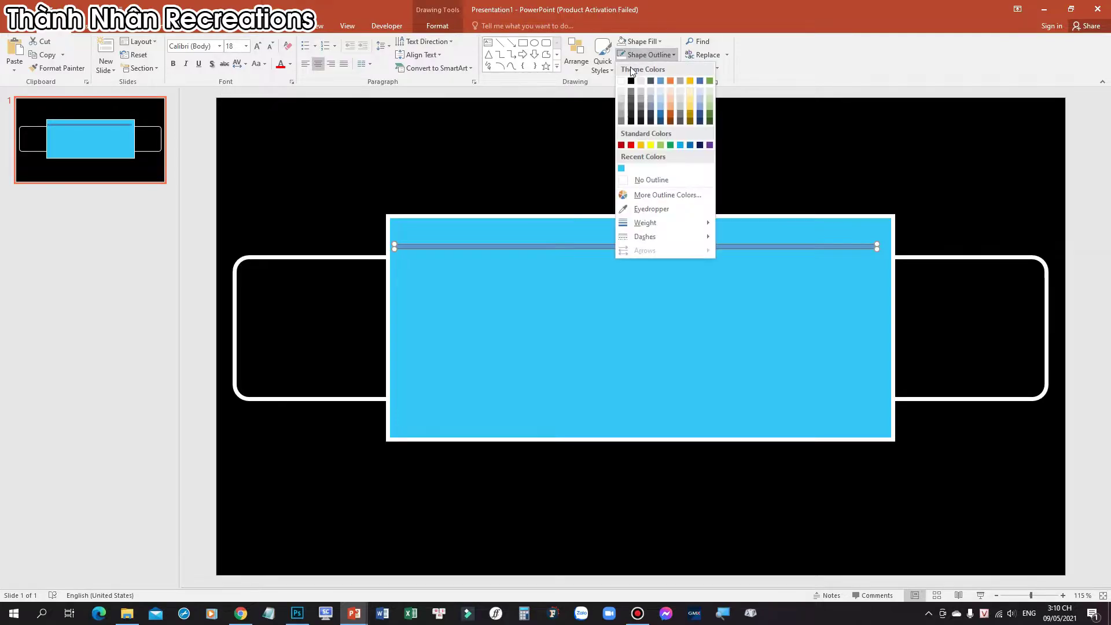
left_click(638, 179)
scroll(597, 325, "up", 5)
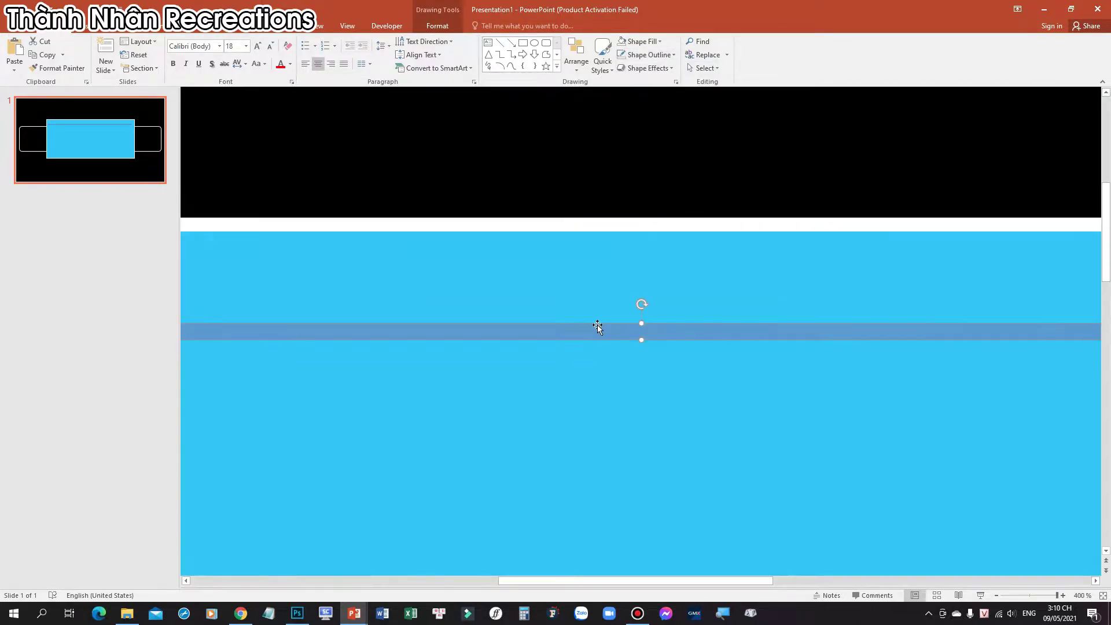
left_click_drag(610, 330, 628, 328)
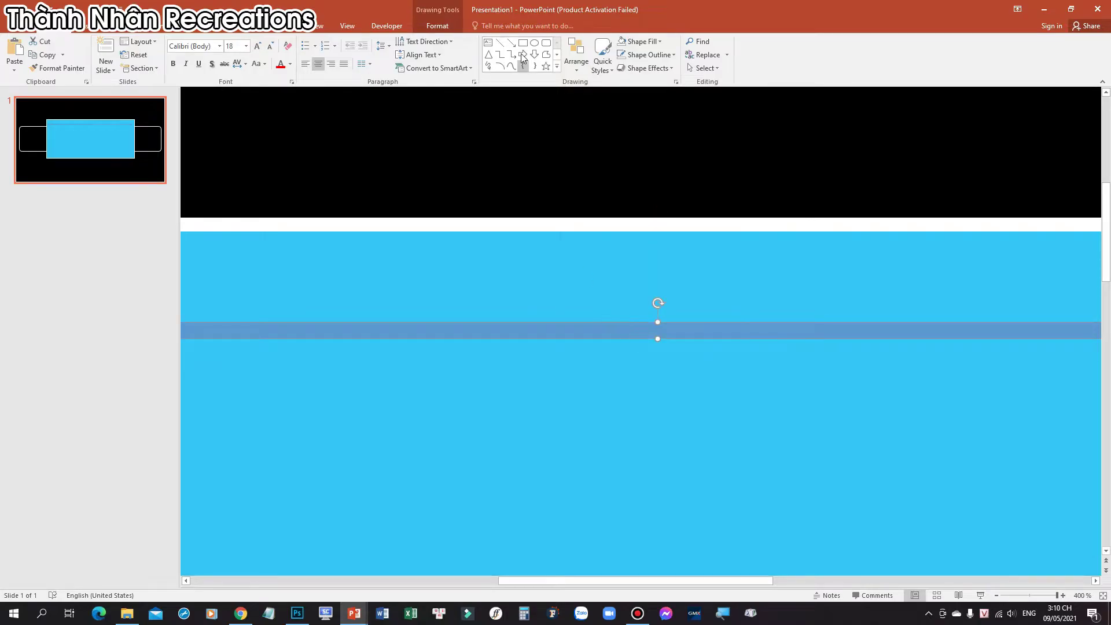
left_click(450, 26)
left_click(607, 42)
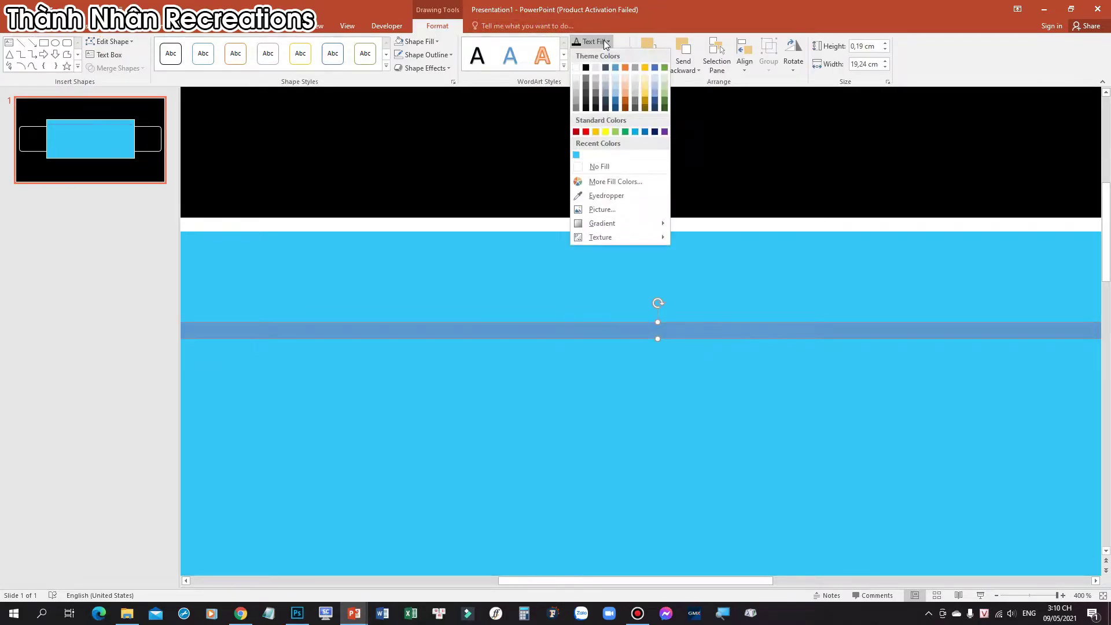
left_click(596, 193)
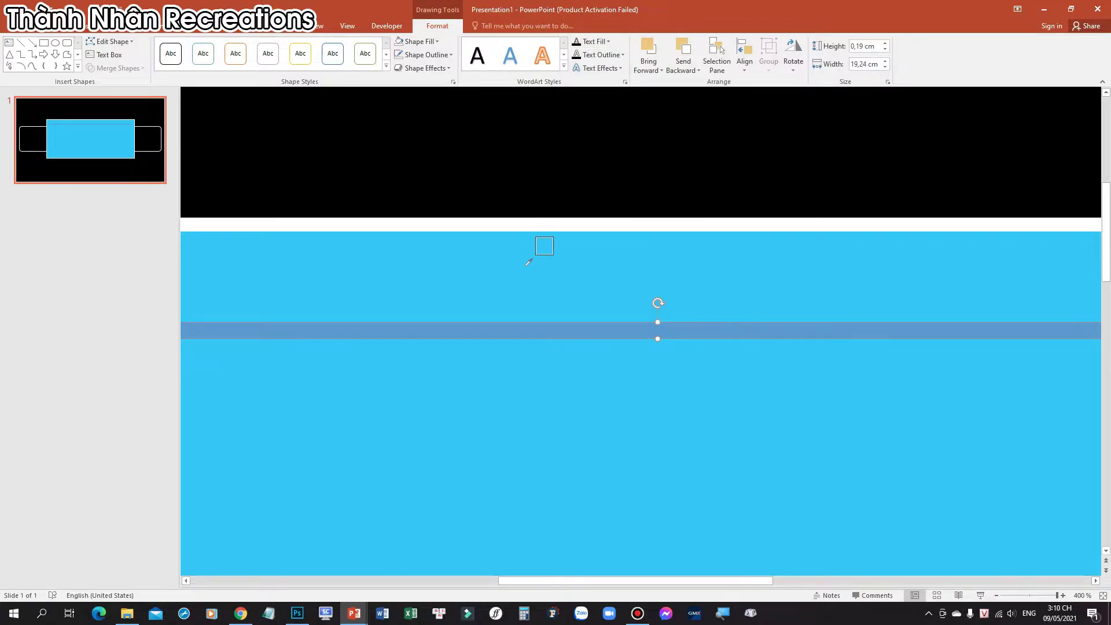
- Fill the bar with a darker custom blue, RGB 5, 170, 229
left_click(421, 41)
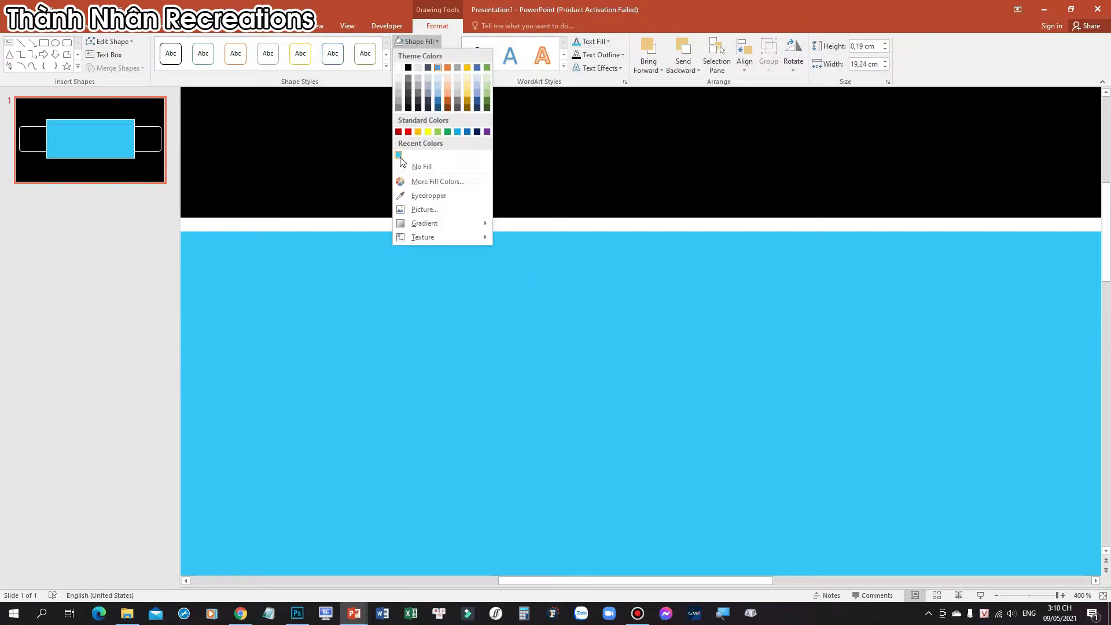
left_click(401, 155)
left_click(437, 41)
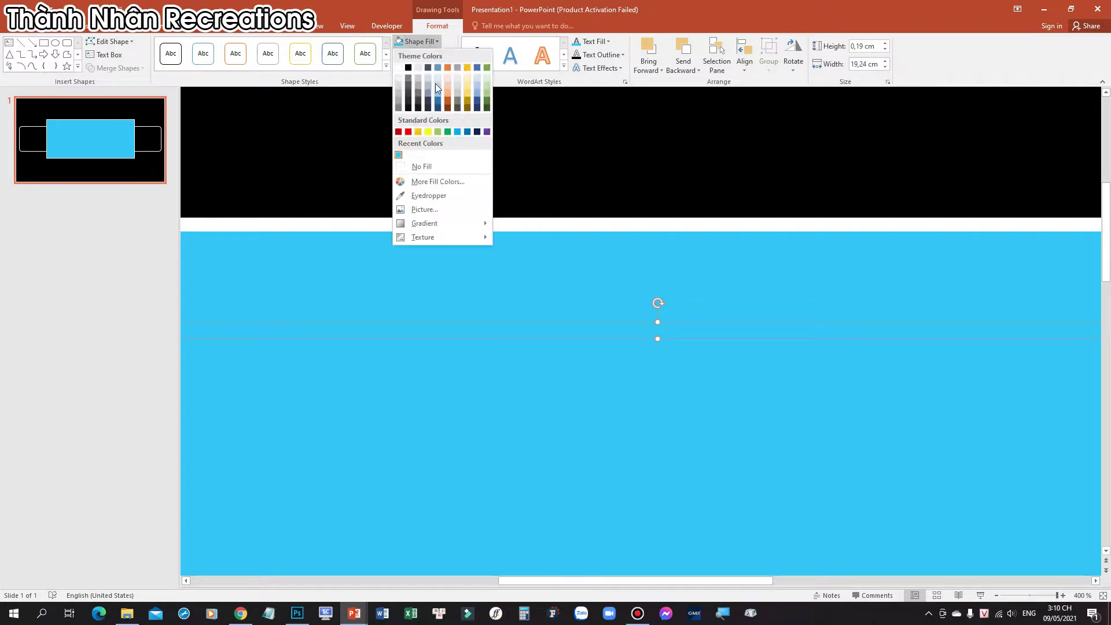
left_click(447, 181)
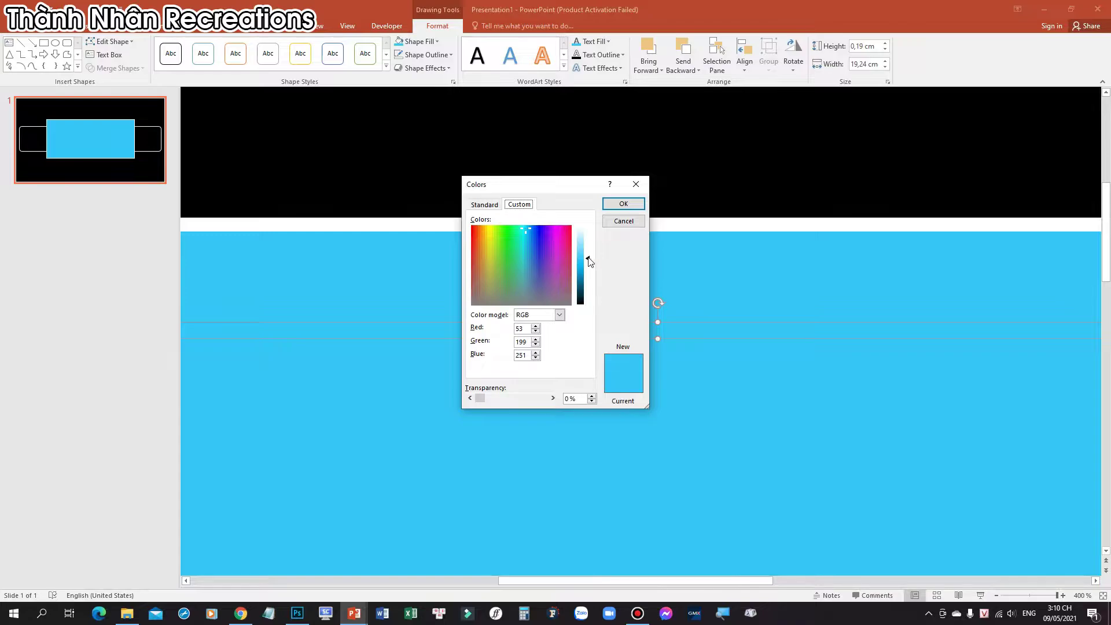
left_click(588, 257)
left_click_drag(589, 258, 592, 271)
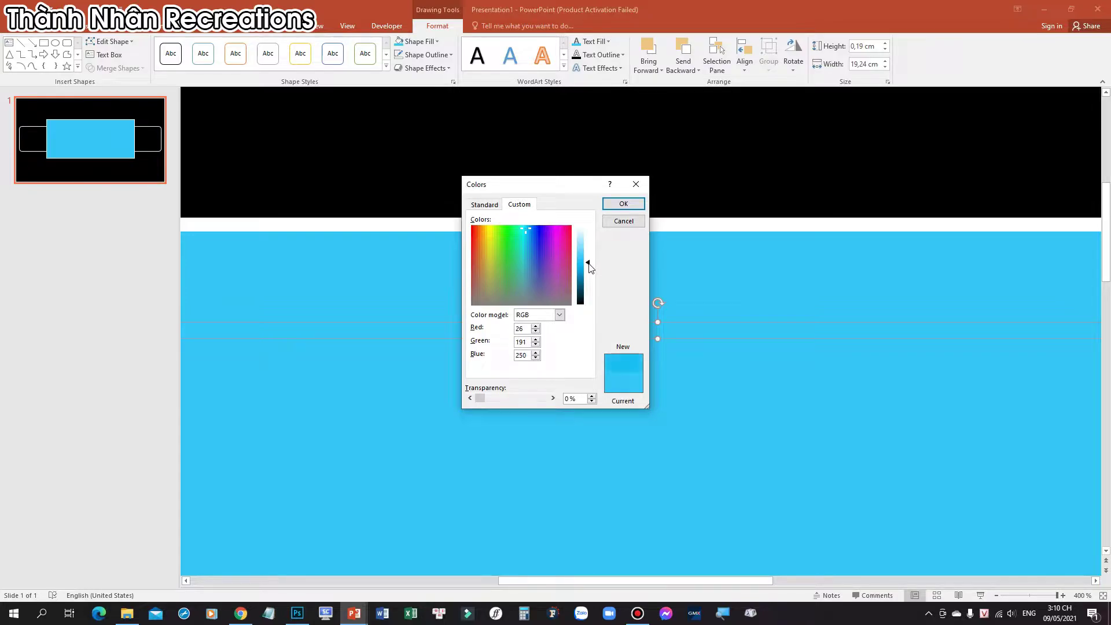
left_click(623, 203)
scroll(831, 262, "down", 5)
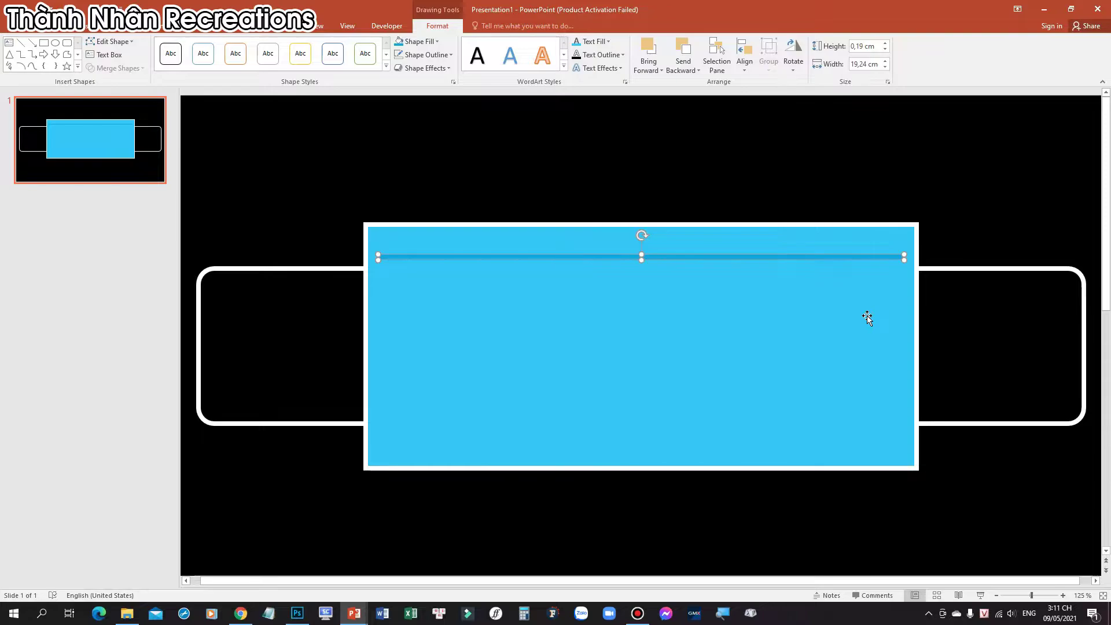
- Duplicate the darker-blue stripe downward, copying pairs to fill the rectangle with stripes
scroll(867, 318, "up", 10, "ctrl")
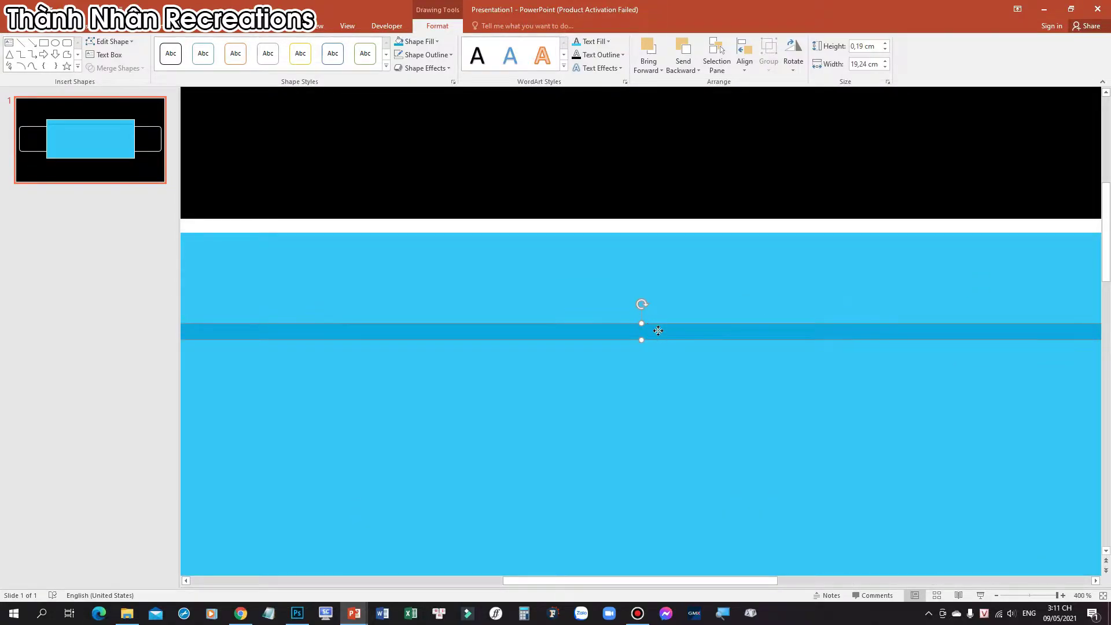
left_click_drag(658, 332, 658, 435, "ctrl")
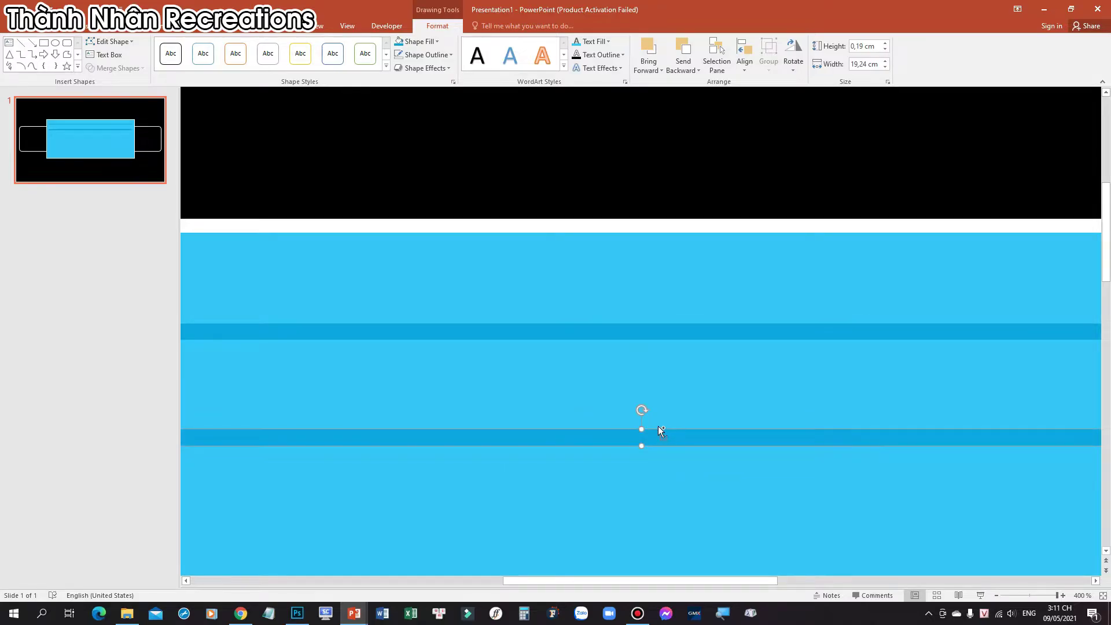
scroll(658, 426, "down", 5, "ctrl")
scroll(658, 426, "down", 1, "ctrl")
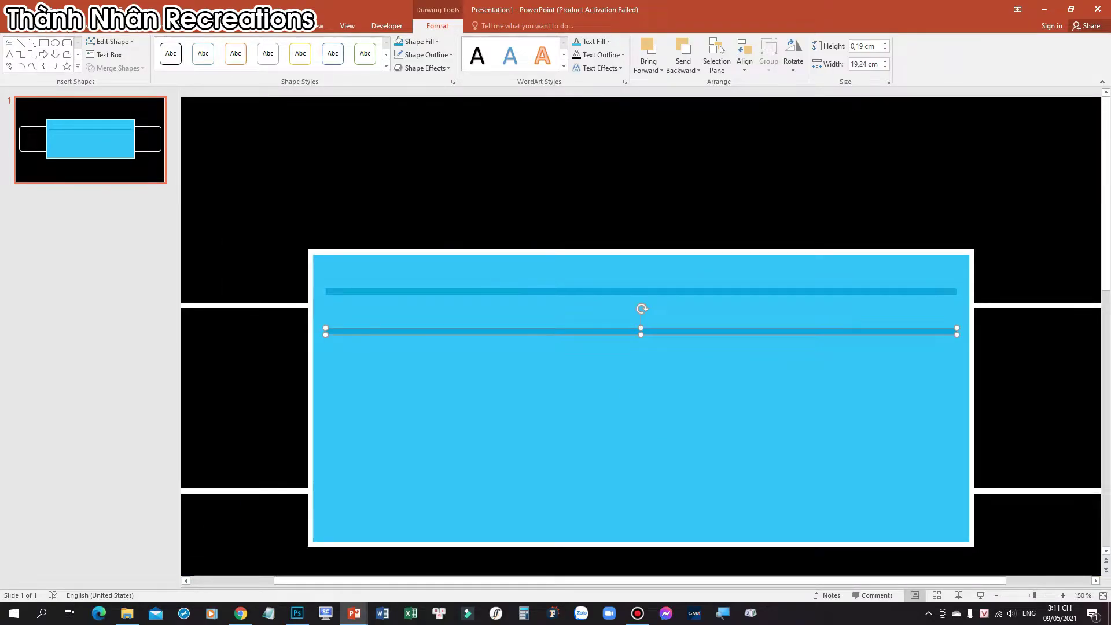
left_click(78, 26)
left_click(113, 26)
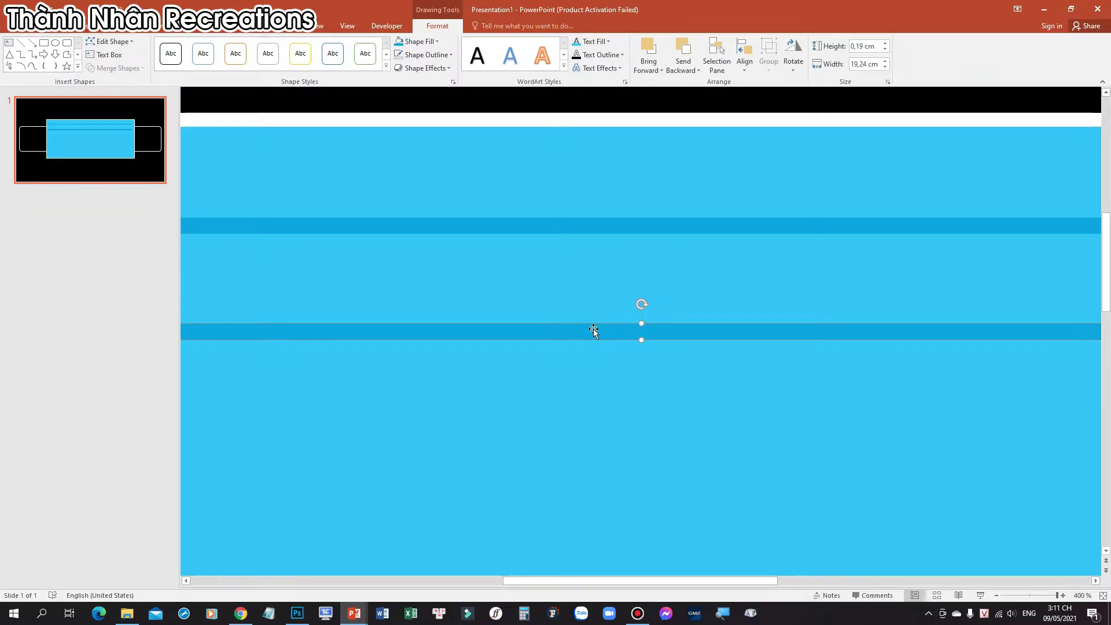
left_click_drag(592, 329, 592, 432)
scroll(592, 430, "down", 5, "ctrl")
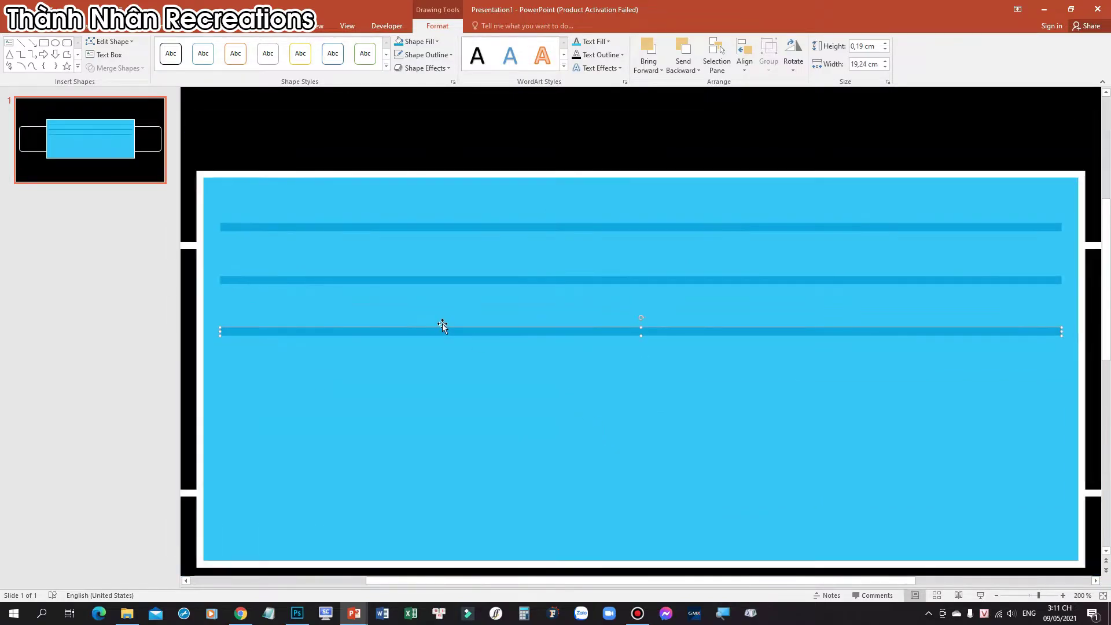
left_click(448, 343, "shift")
left_click_drag(415, 282, 409, 496)
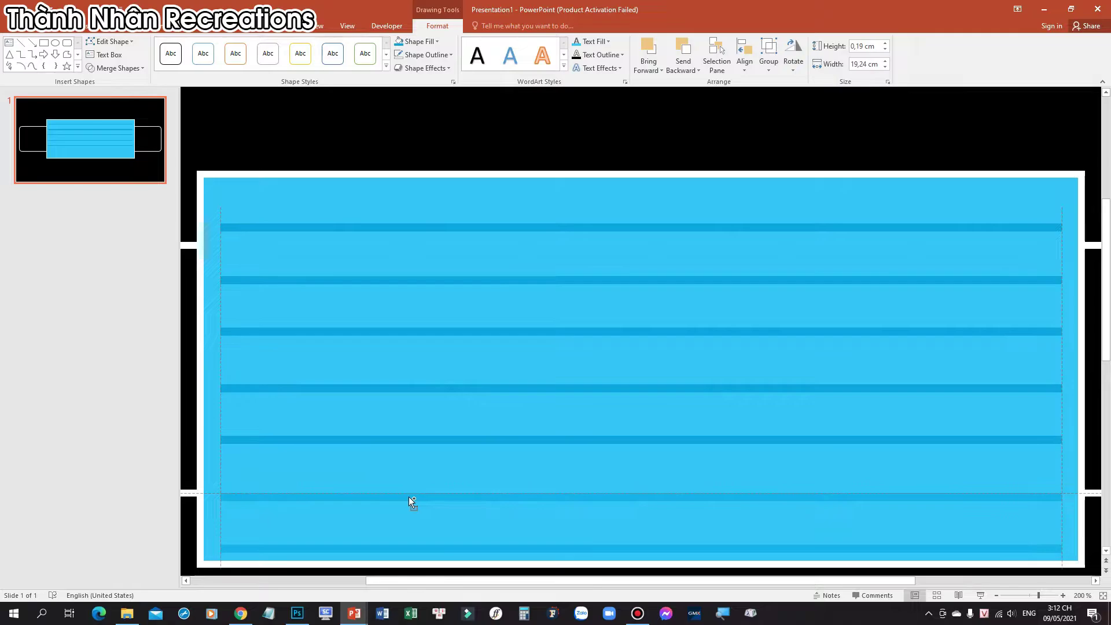
left_click(394, 499)
left_click(351, 548)
- Delete the extra bottom stripe and select all the remaining stripes
key("Delete")
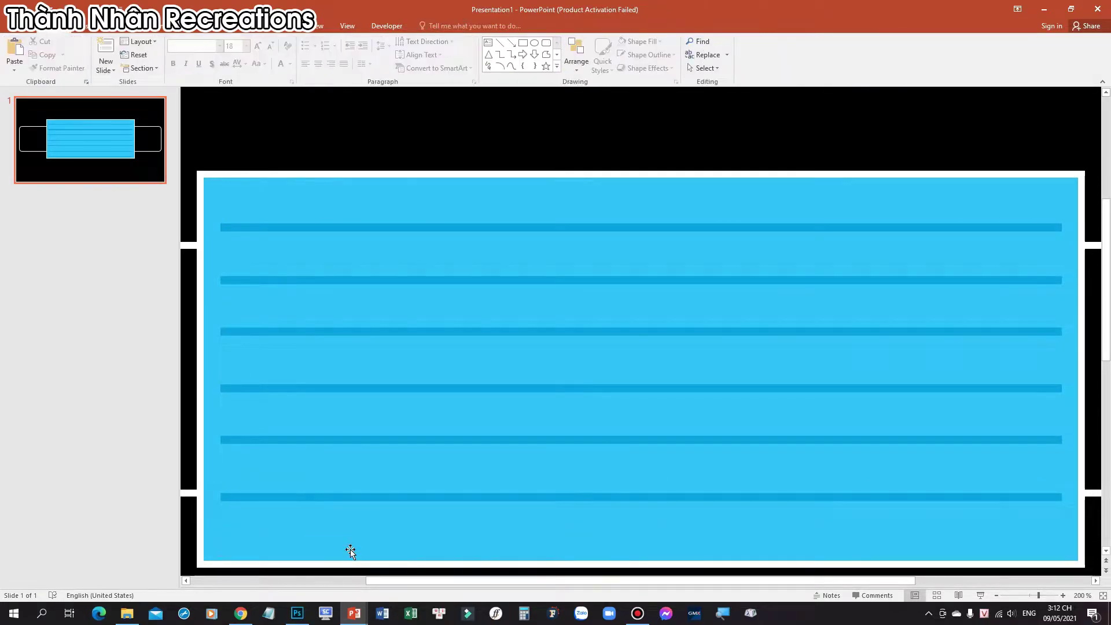
left_click(271, 497)
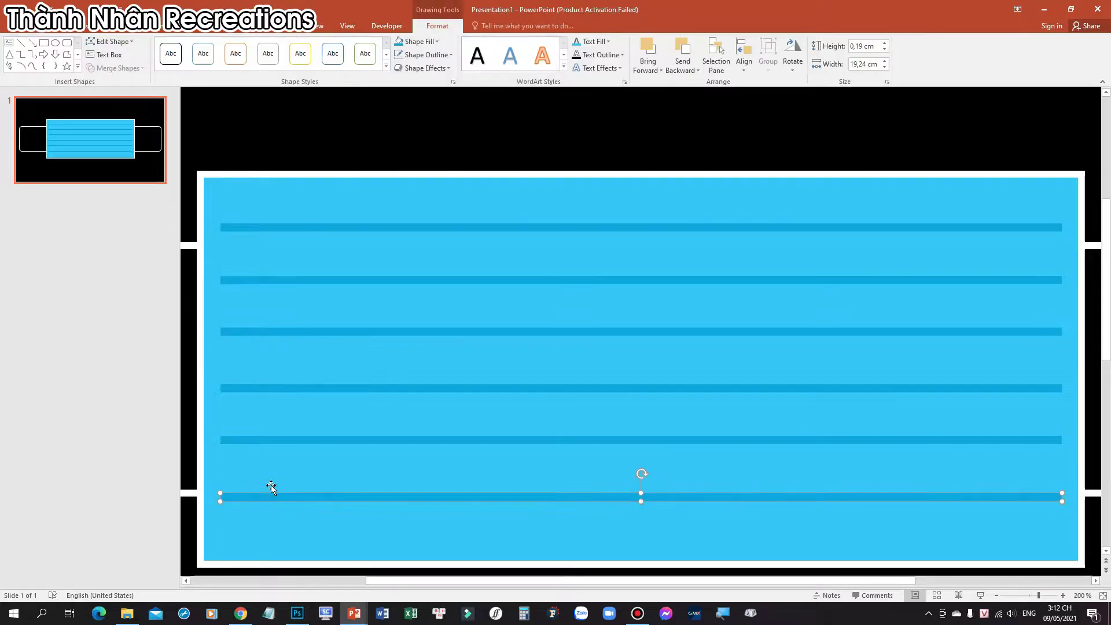
left_click(261, 440, "shift")
left_click(261, 389, "shift")
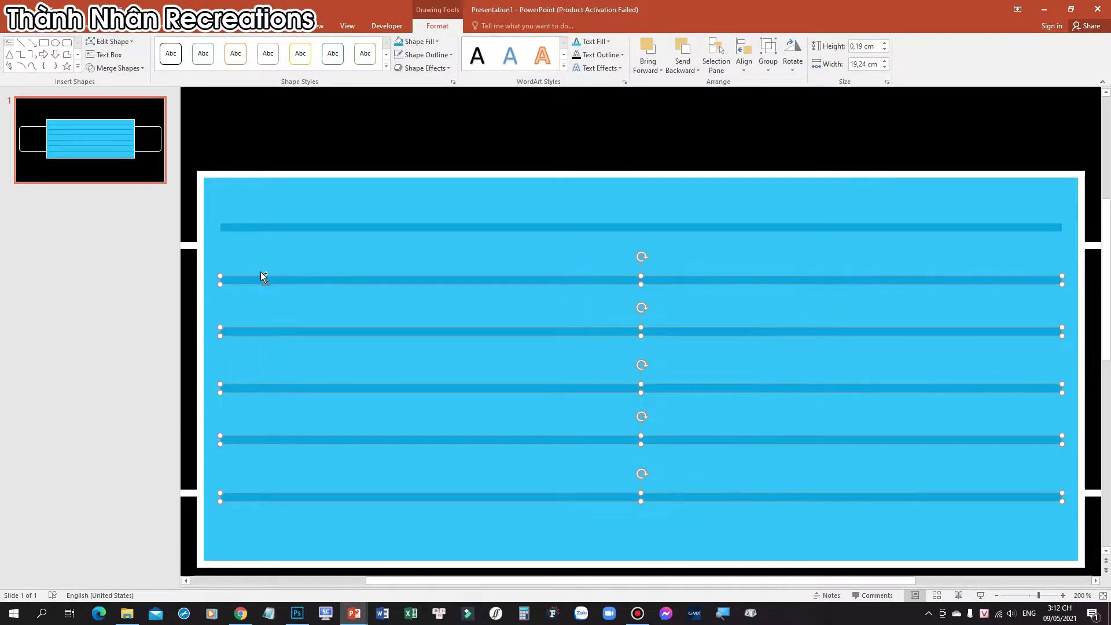
left_click(268, 228, "shift")
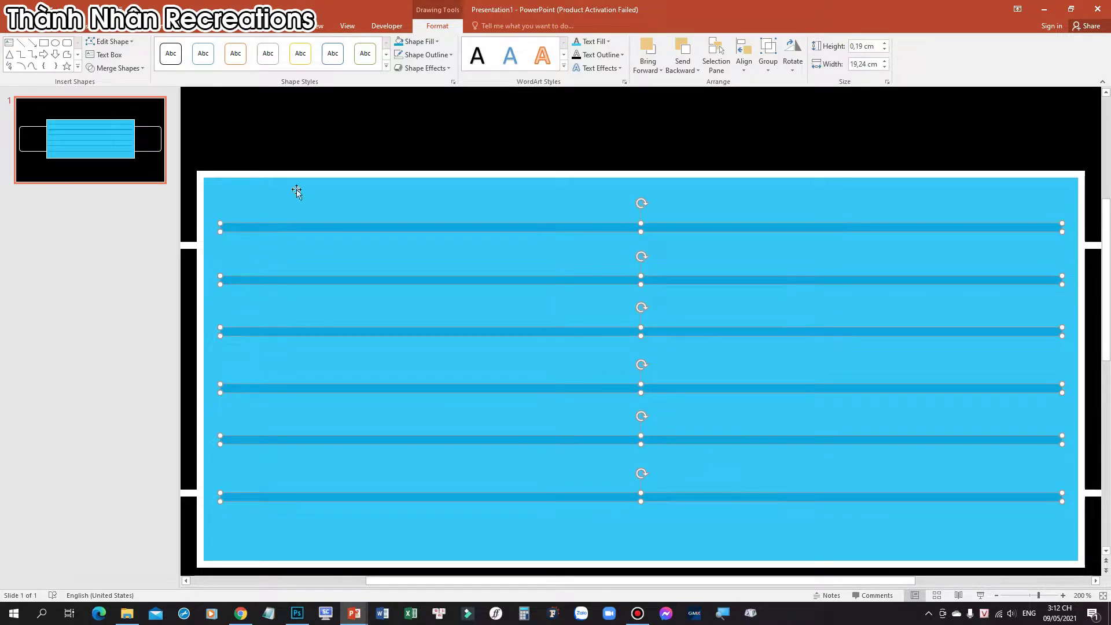
- Centre-align and group the six stripes, then centre the 6.36 × 19.24 cm group on the mask
left_click(755, 67)
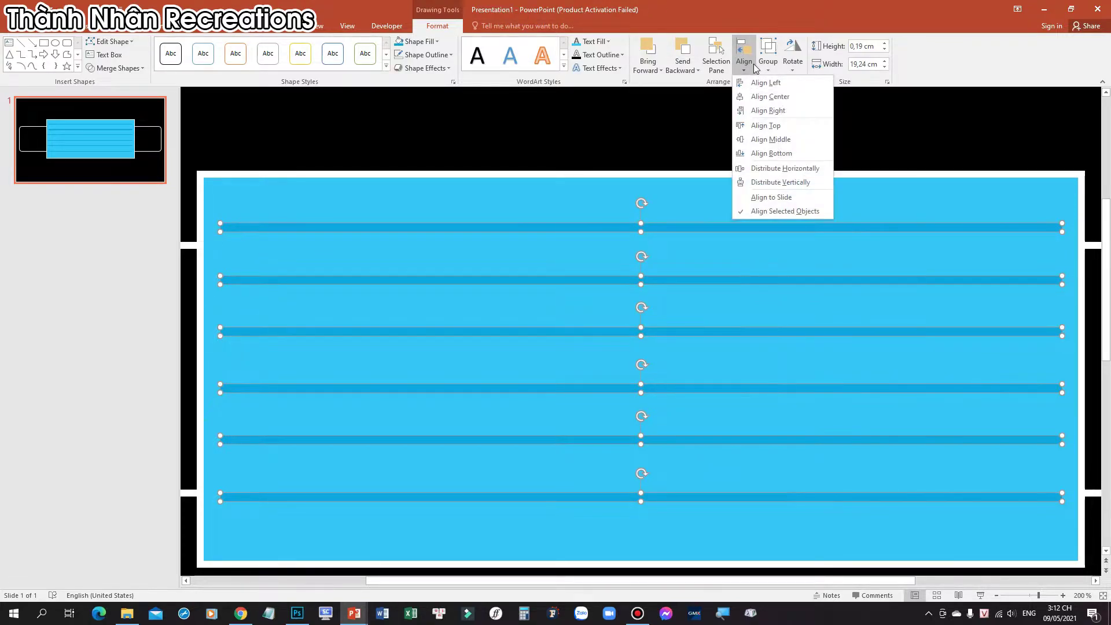
left_click(775, 96)
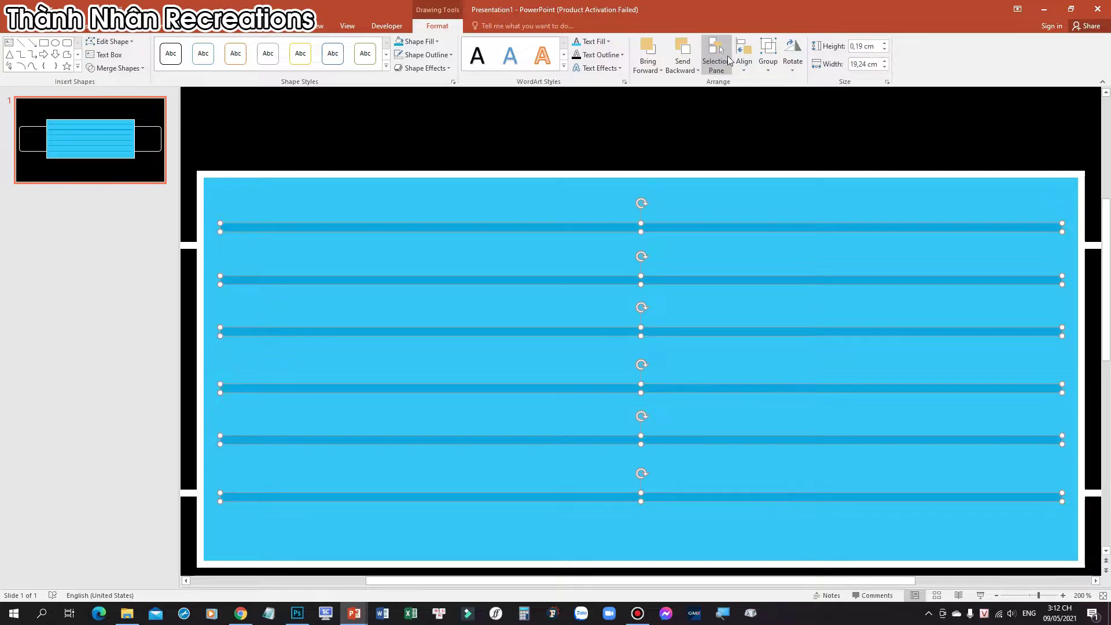
left_click(769, 64)
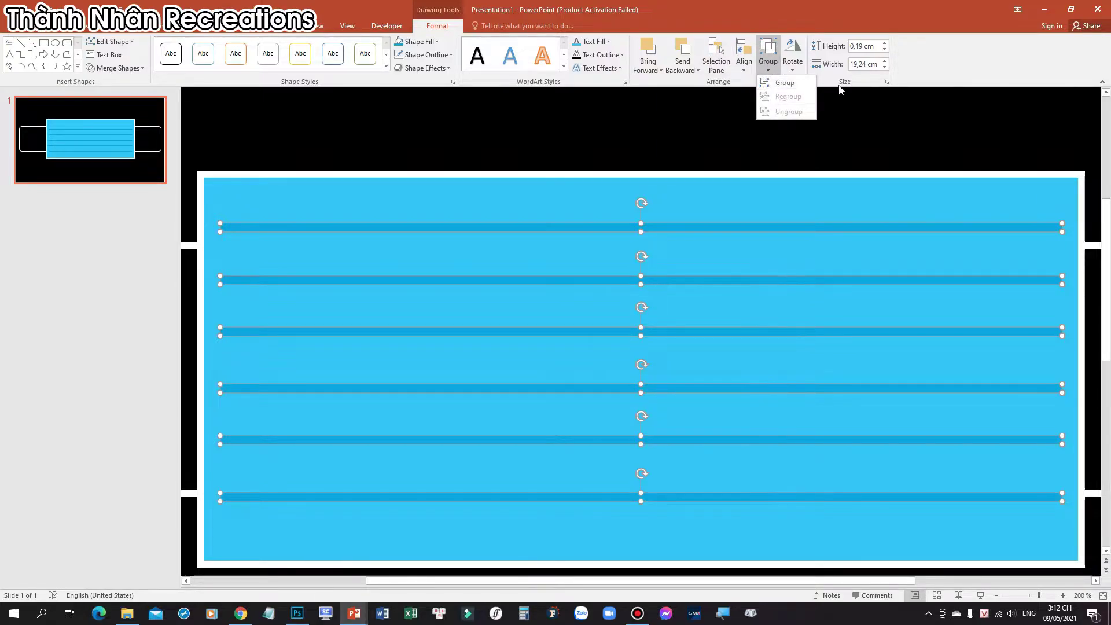
left_click(785, 83)
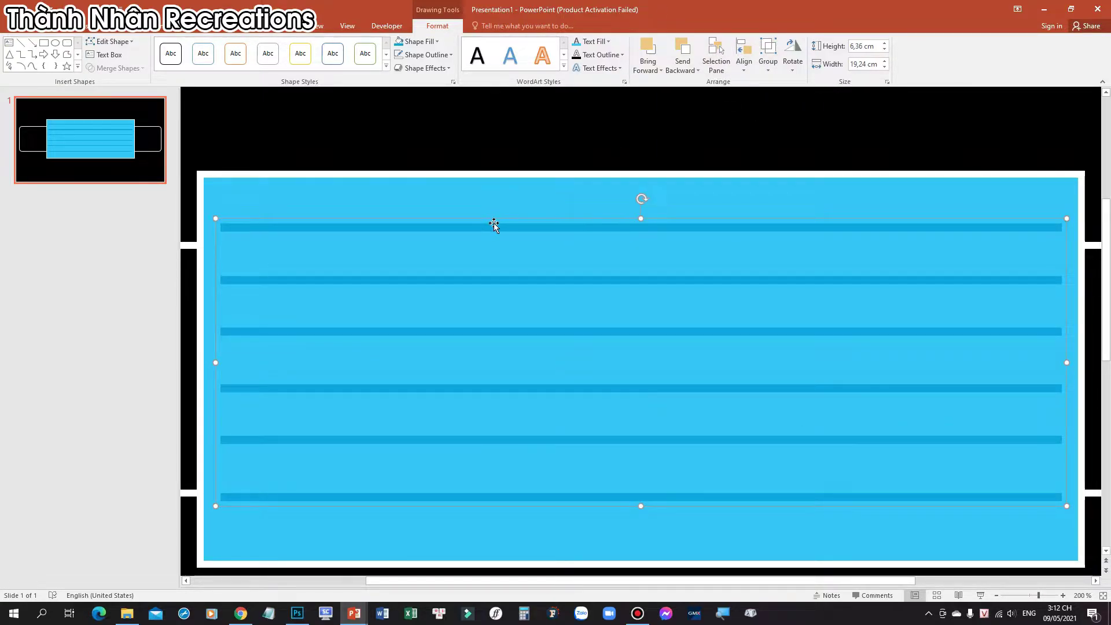
left_click_drag(498, 218, 500, 222)
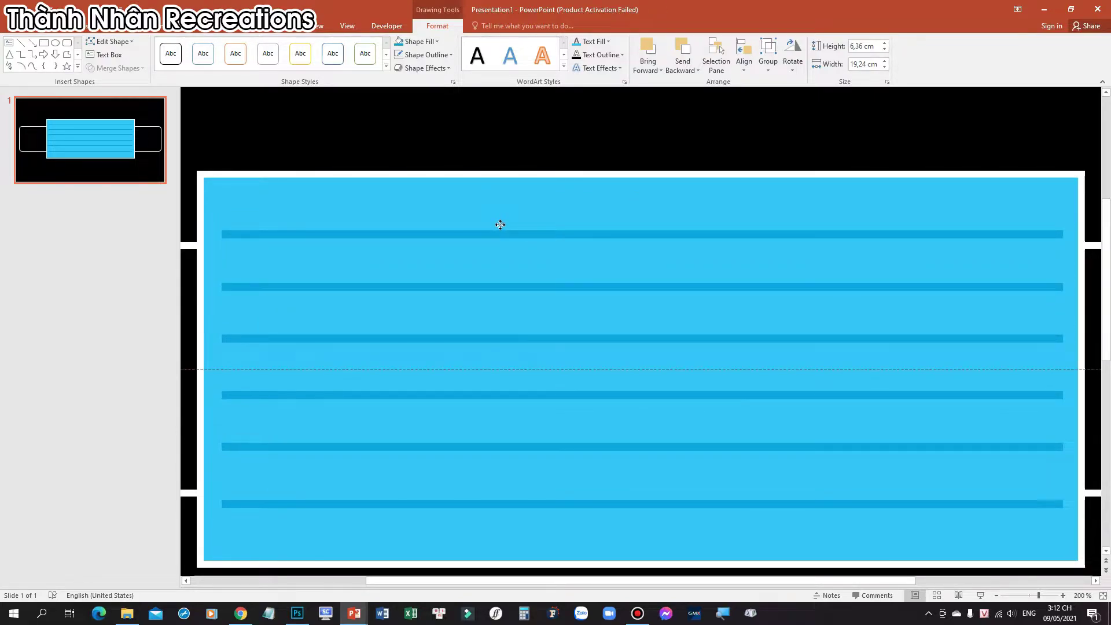
left_click_drag(503, 224, 500, 224)
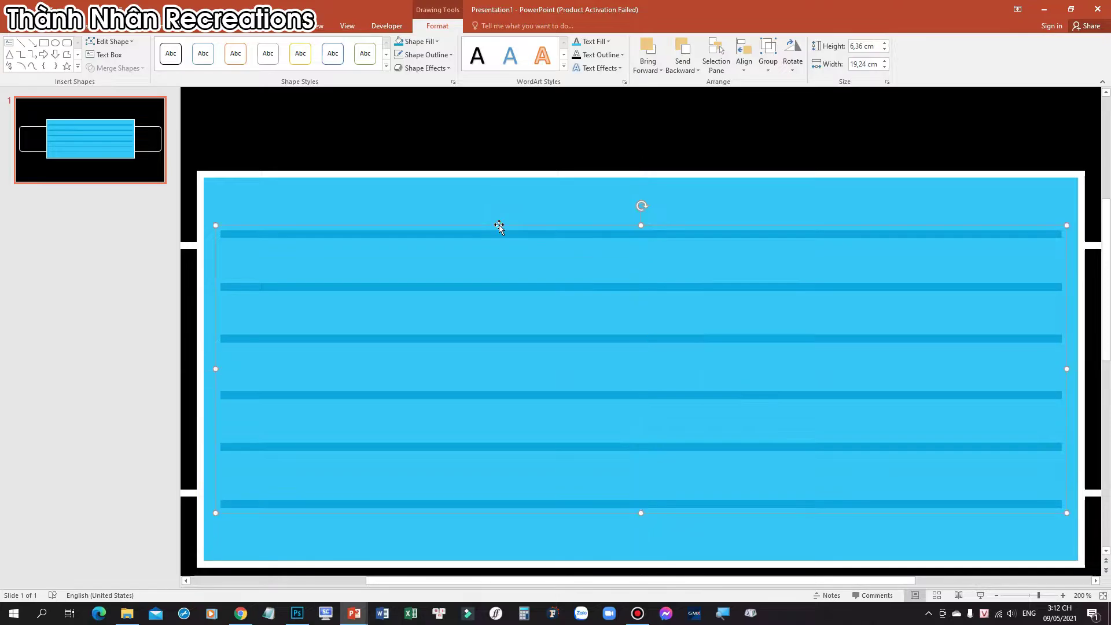
left_click(690, 141)
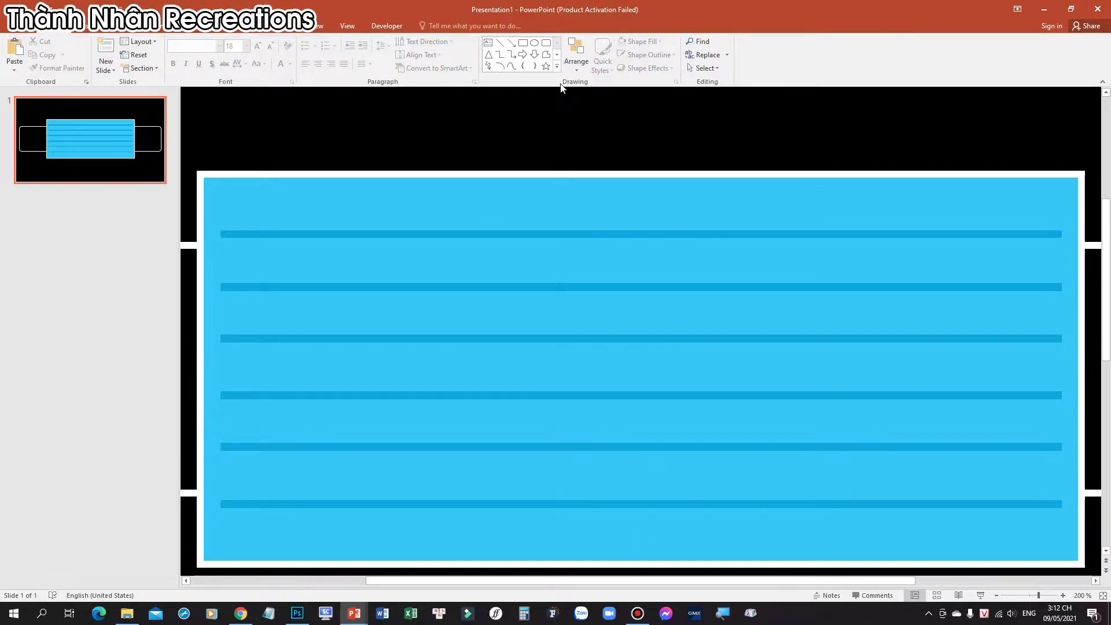
- Draw a thin white bar with no outline across the mask's top edge
left_click(523, 42)
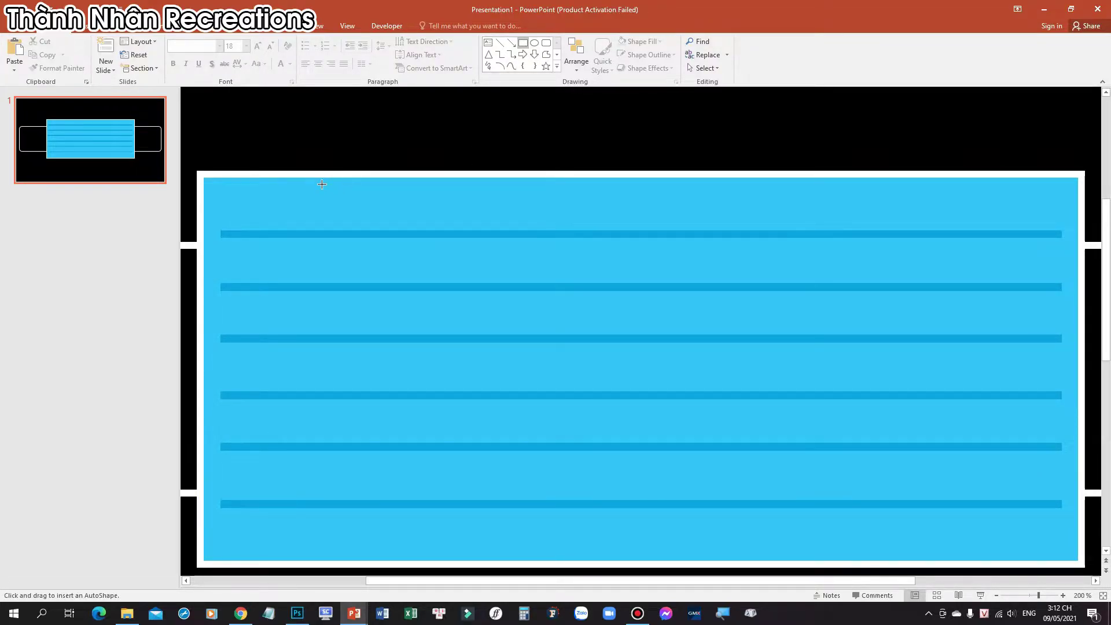
left_click_drag(322, 184, 934, 197)
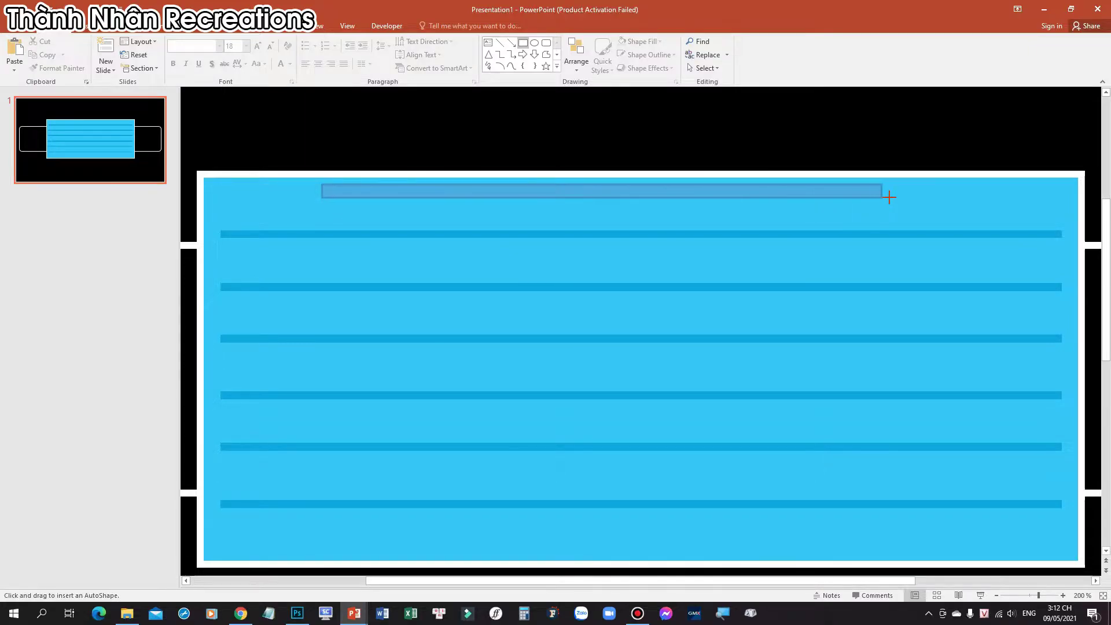
left_click(647, 46)
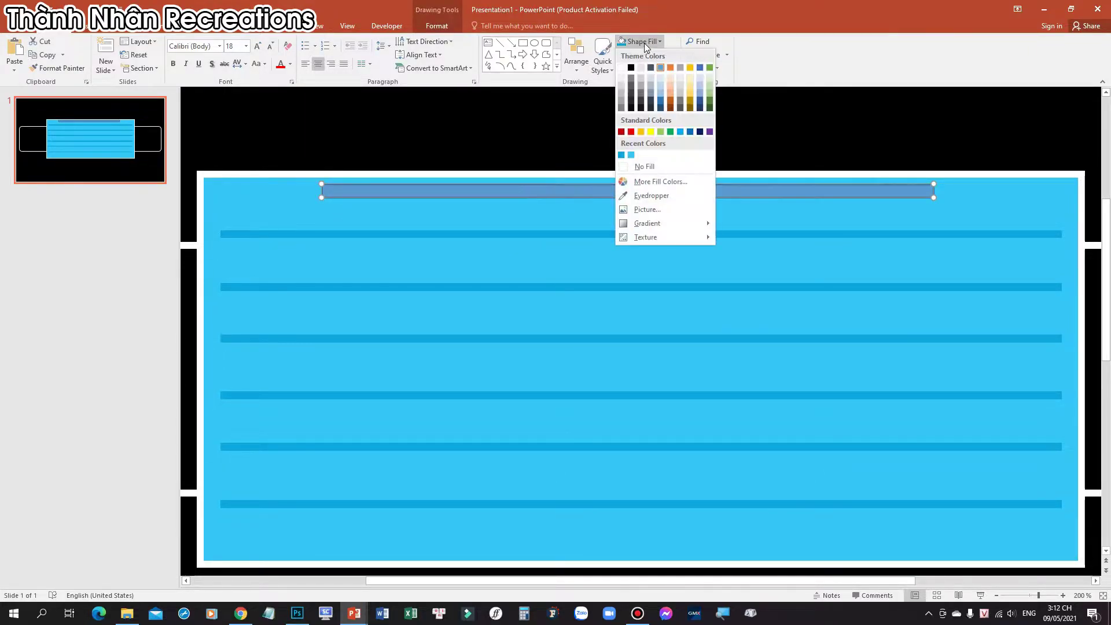
left_click(627, 71)
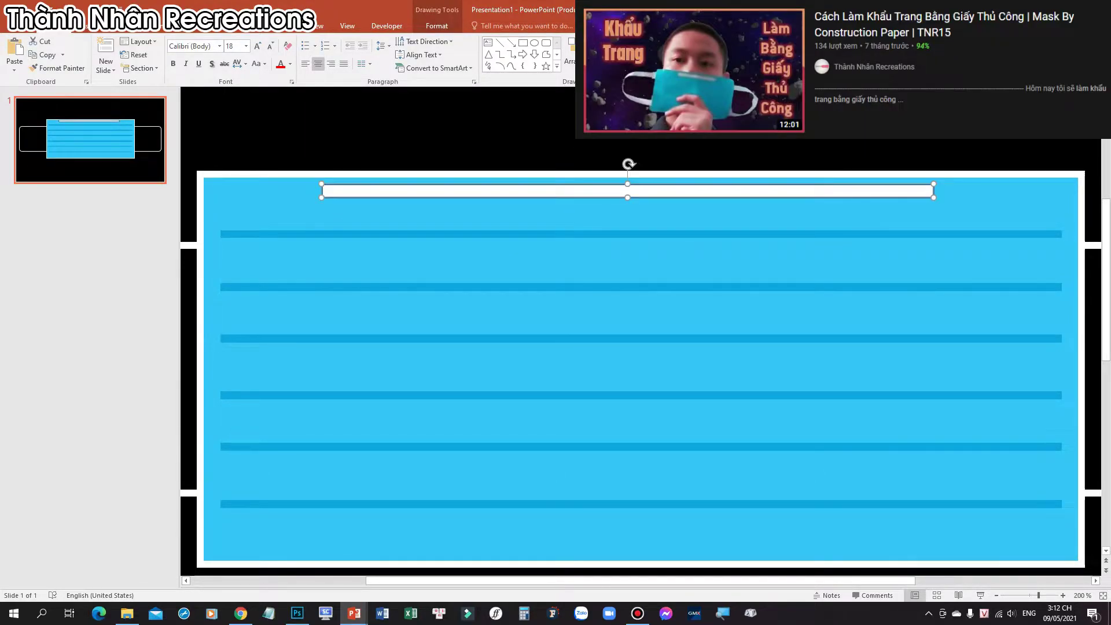
left_click(646, 59)
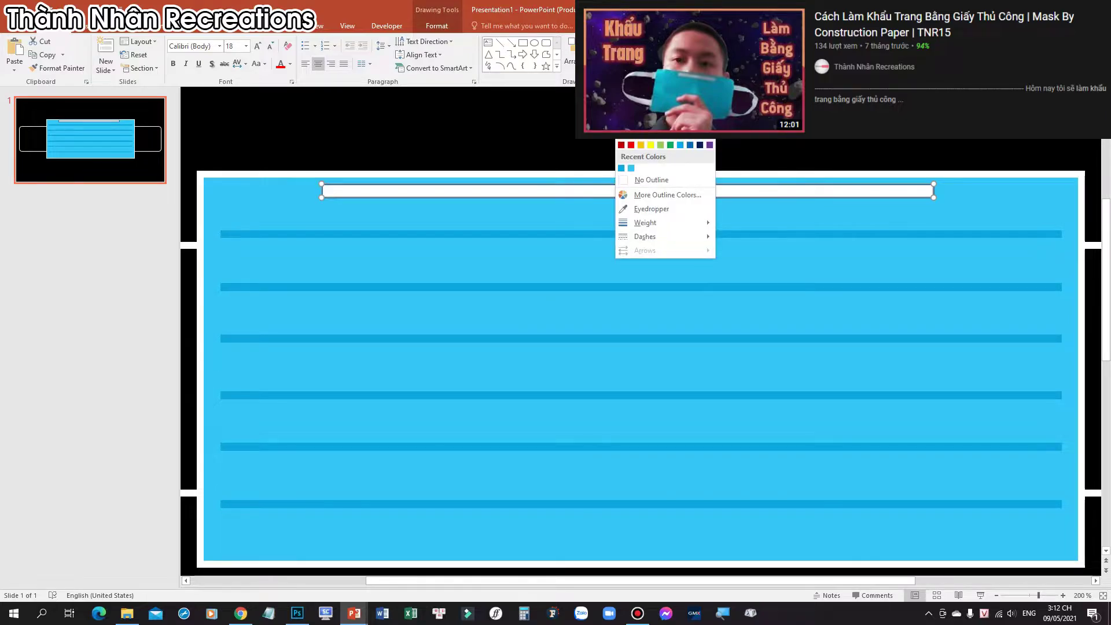
left_click(647, 178)
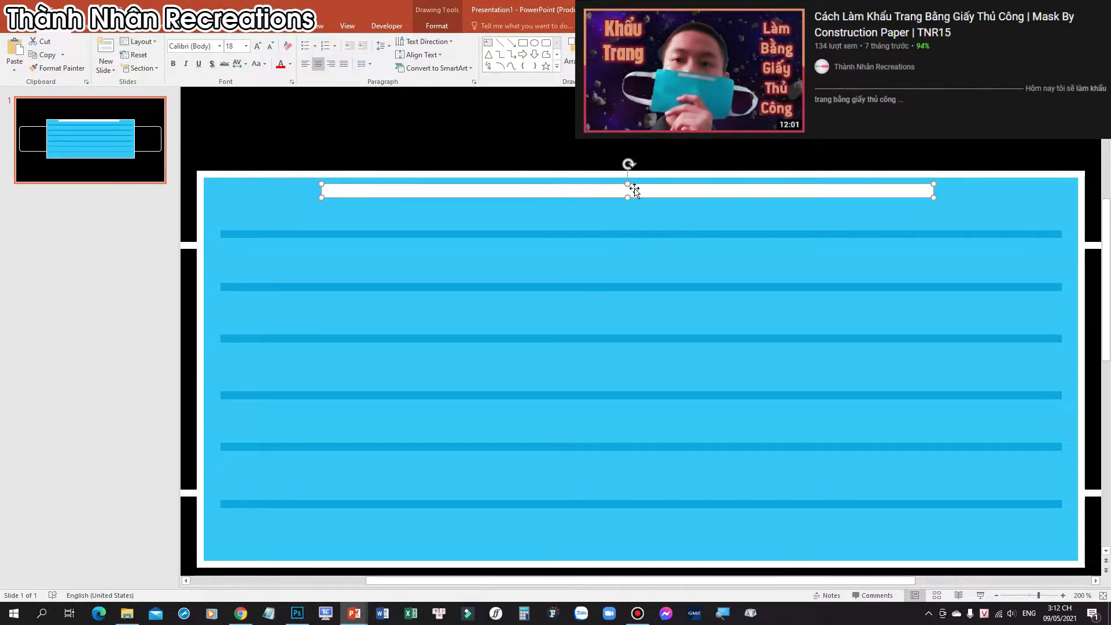
- Centre the white bar on the mask and shrink it evenly to 0.3 × 8.88 cm
left_click_drag(634, 188, 650, 188)
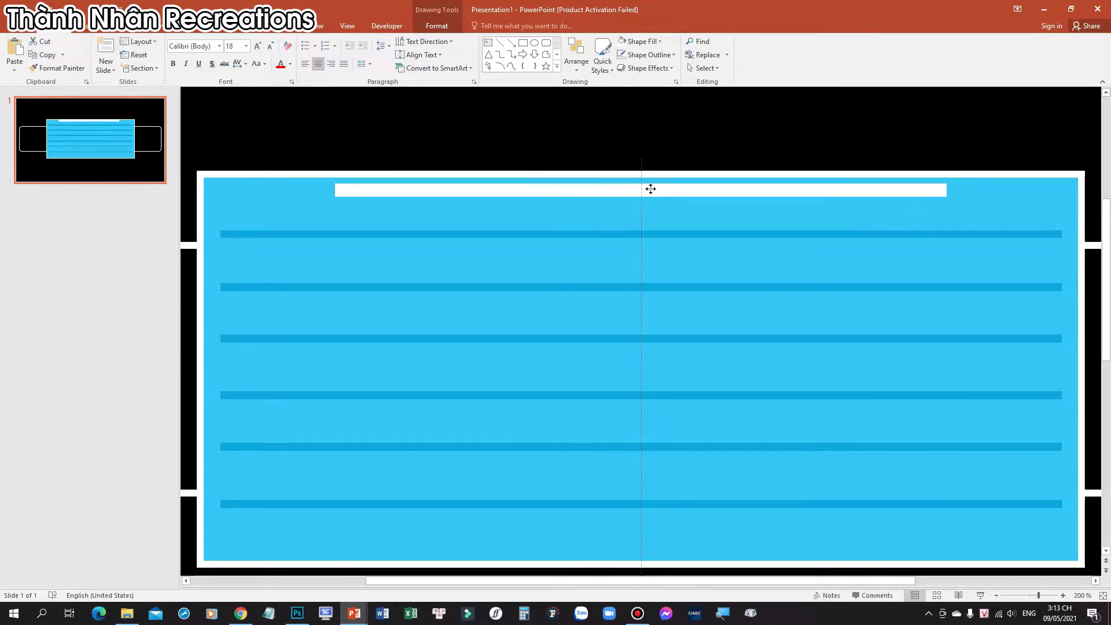
left_click_drag(650, 189, 649, 187)
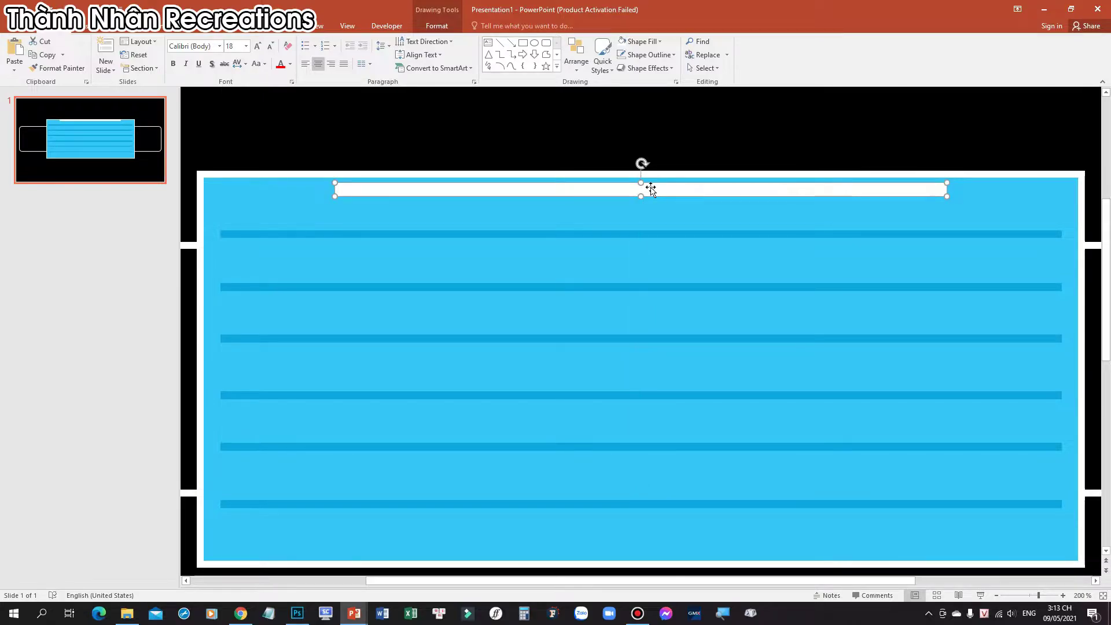
left_click(944, 198)
left_click_drag(835, 196, 835, 197)
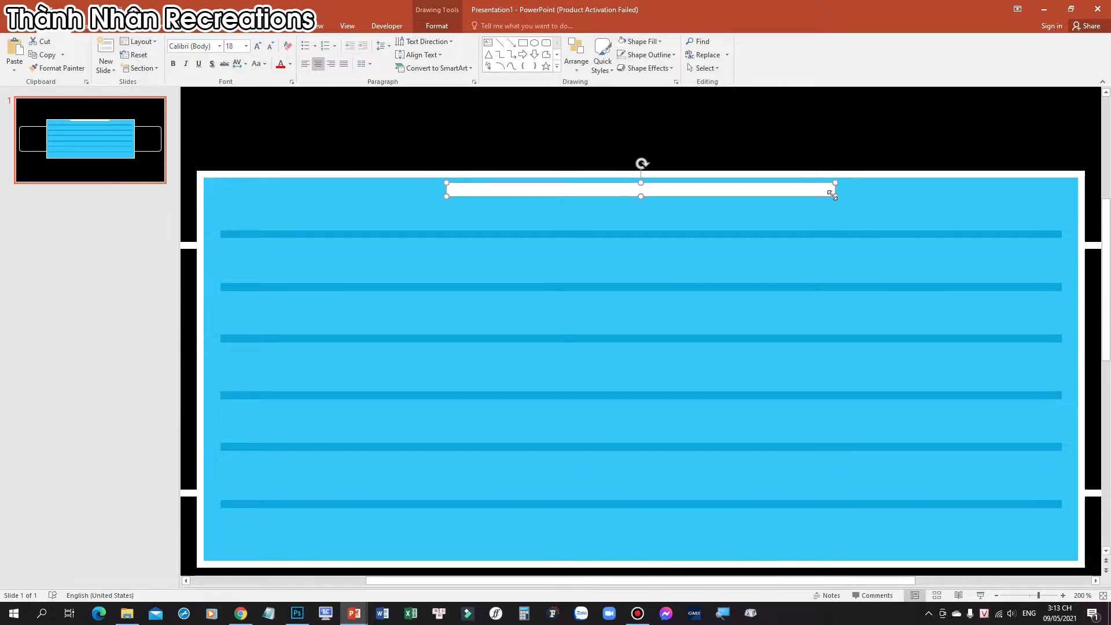
left_click(429, 29)
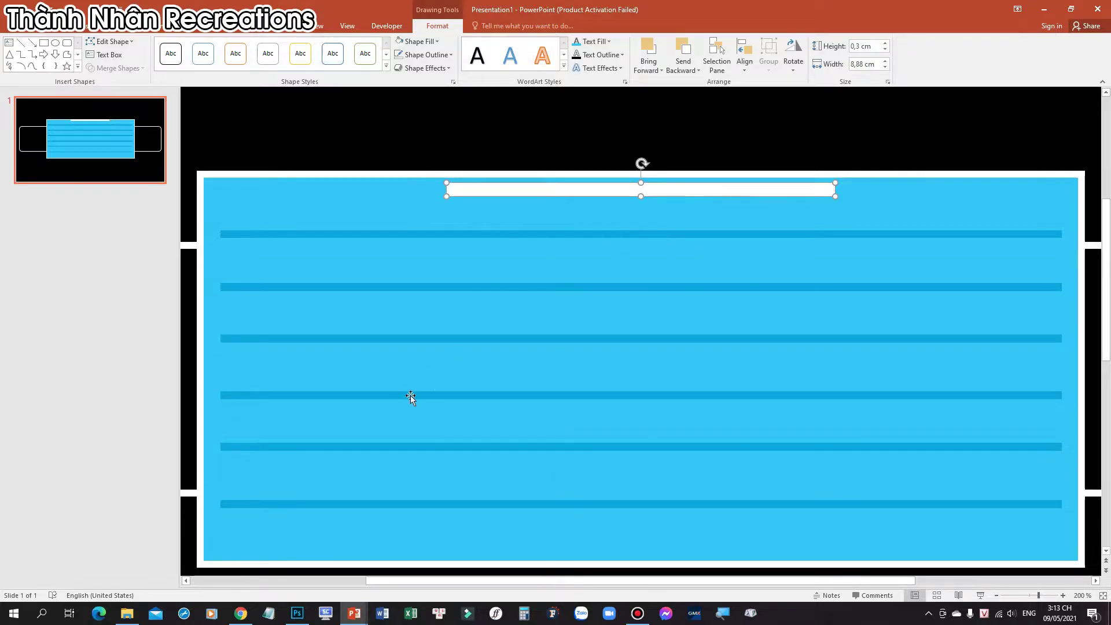
left_click(240, 613)
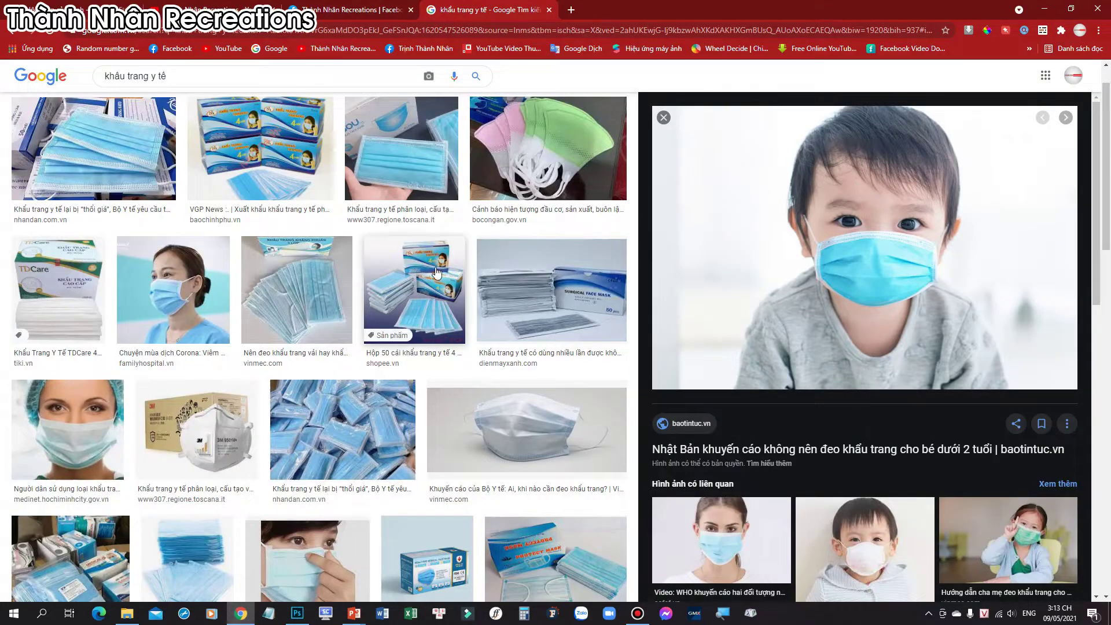
left_click(406, 151)
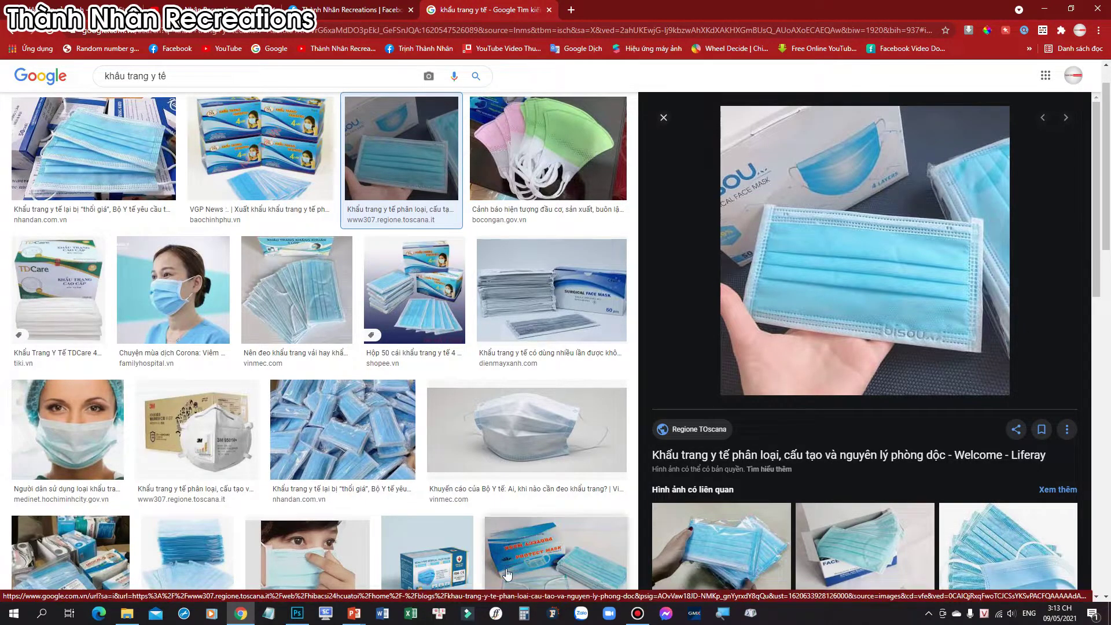
mouse_move(353, 613)
left_click(408, 579)
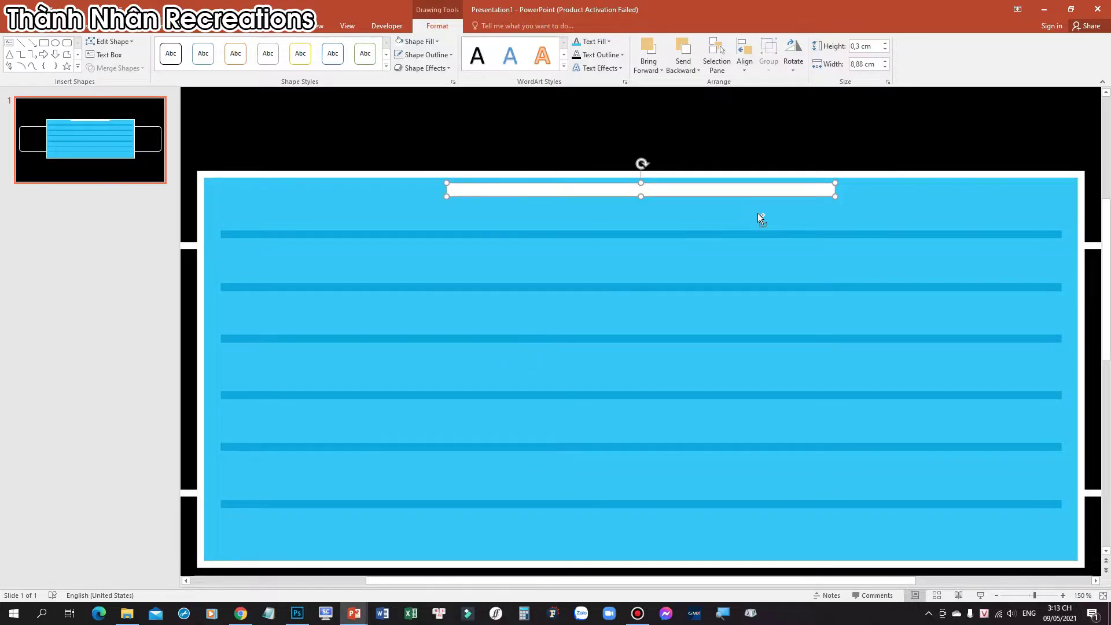
scroll(758, 213, "down", 5, "ctrl")
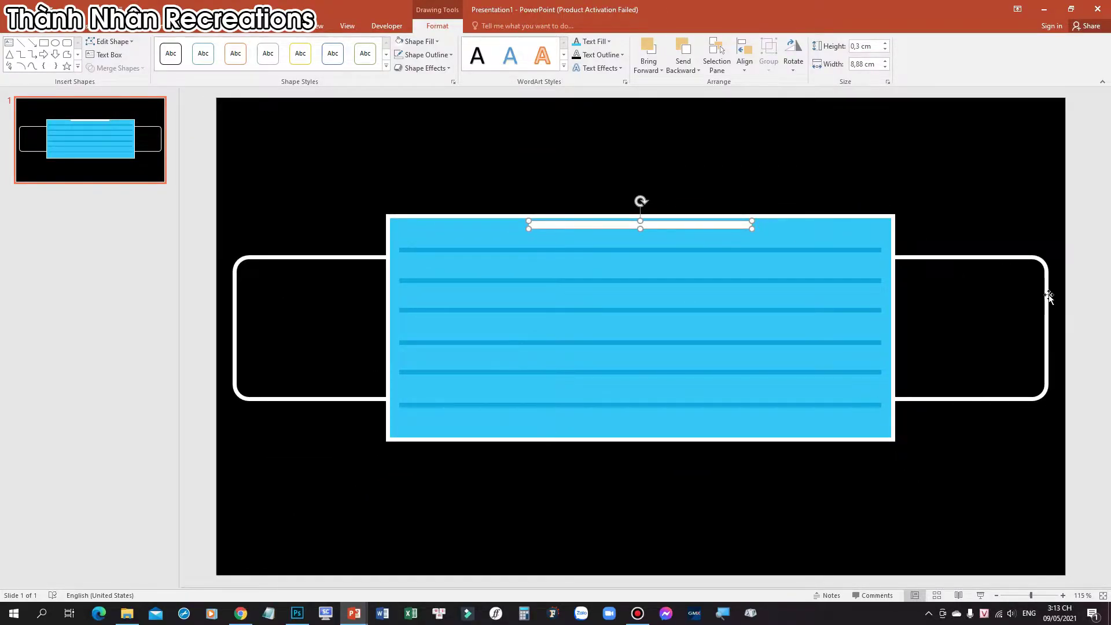
left_click(1084, 299)
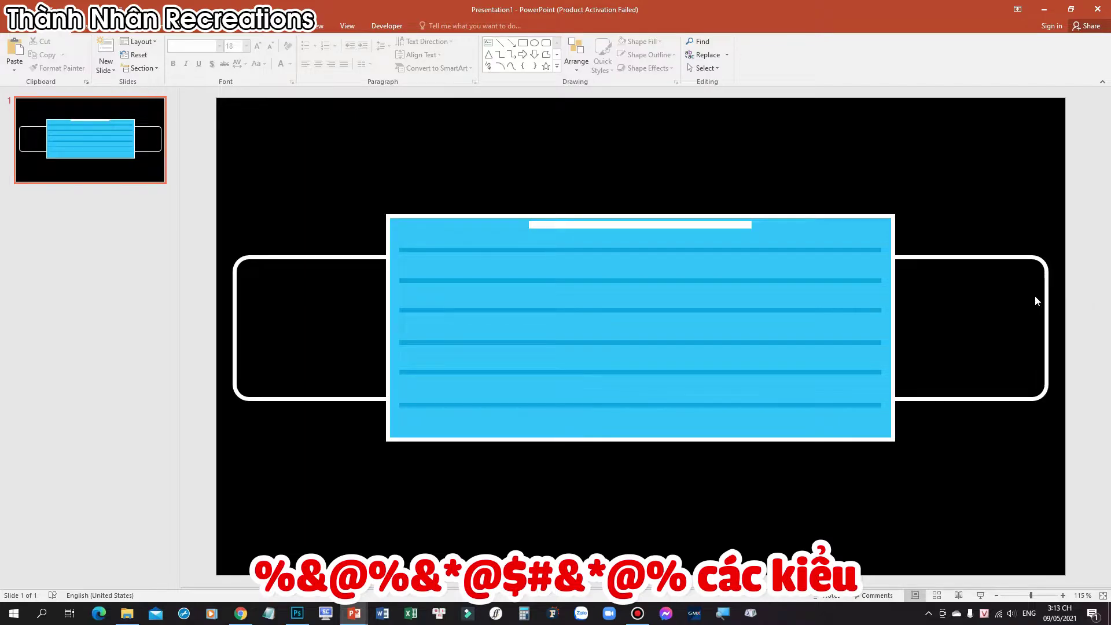
left_click(240, 613)
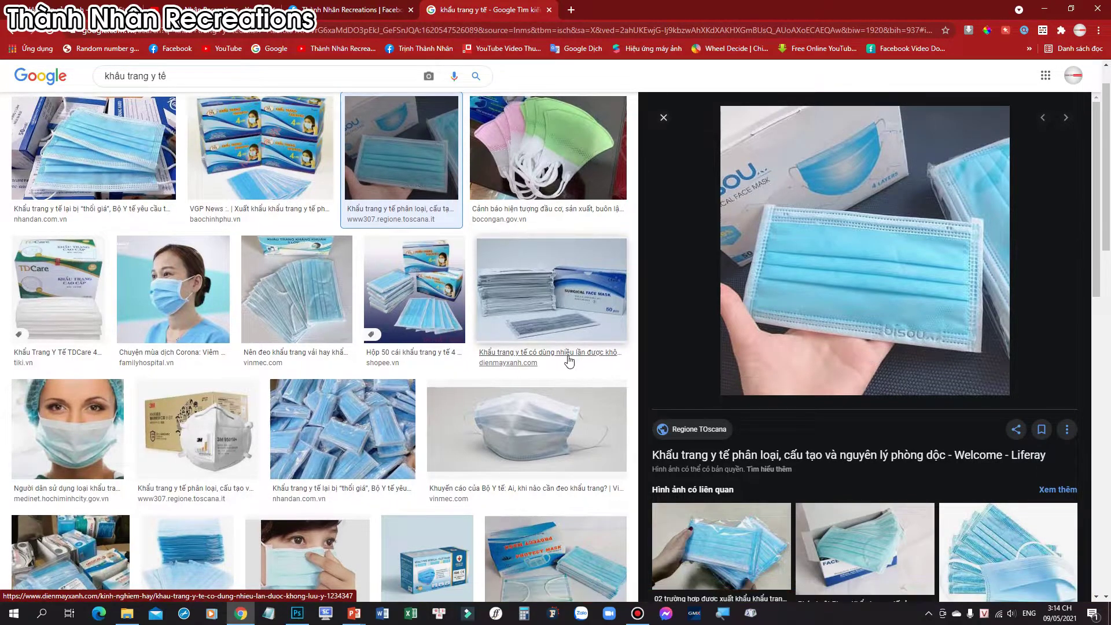
scroll(570, 370, "down", 2)
left_click(544, 458)
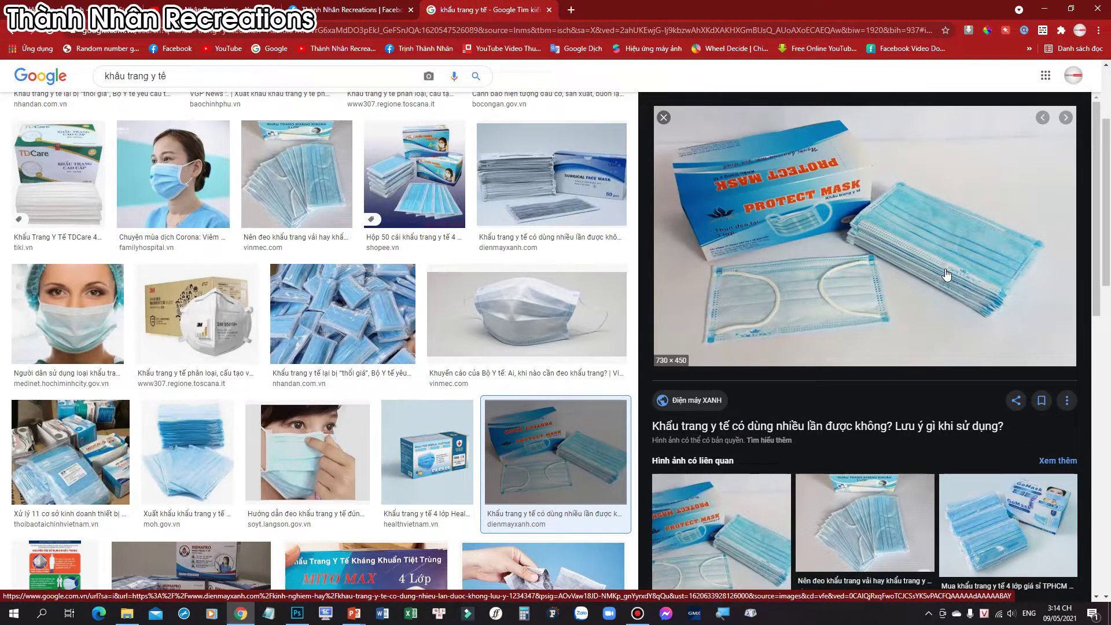
mouse_move(937, 260)
left_click(1009, 527)
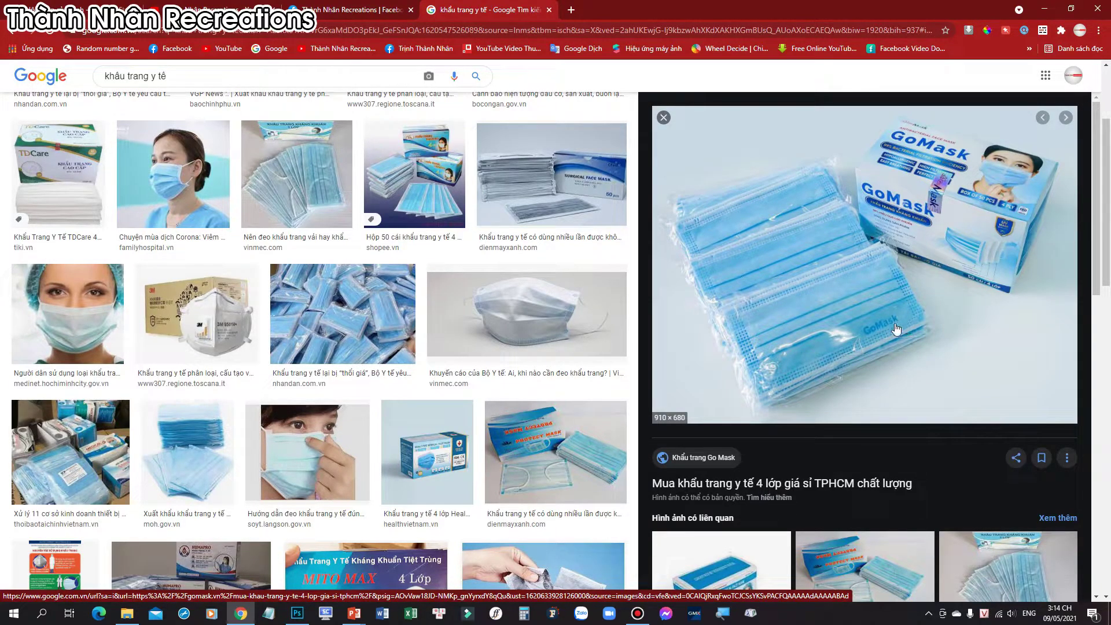
key("alt+Tab")
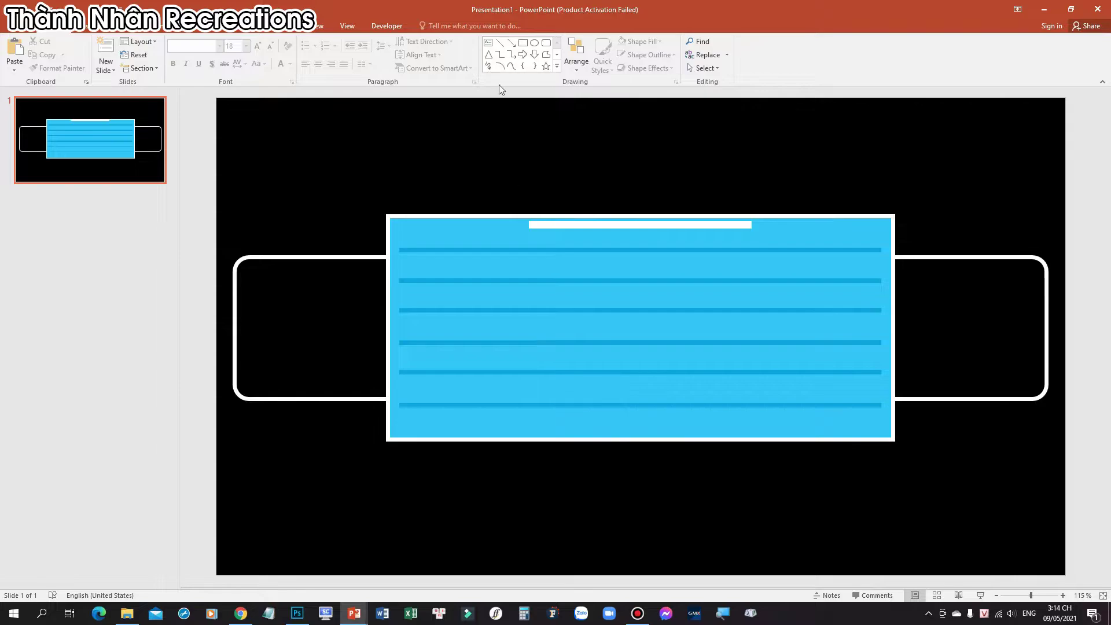
- Add a centre-aligned text box reading 'Indonesia' near the bottom of the mask
left_click(486, 44)
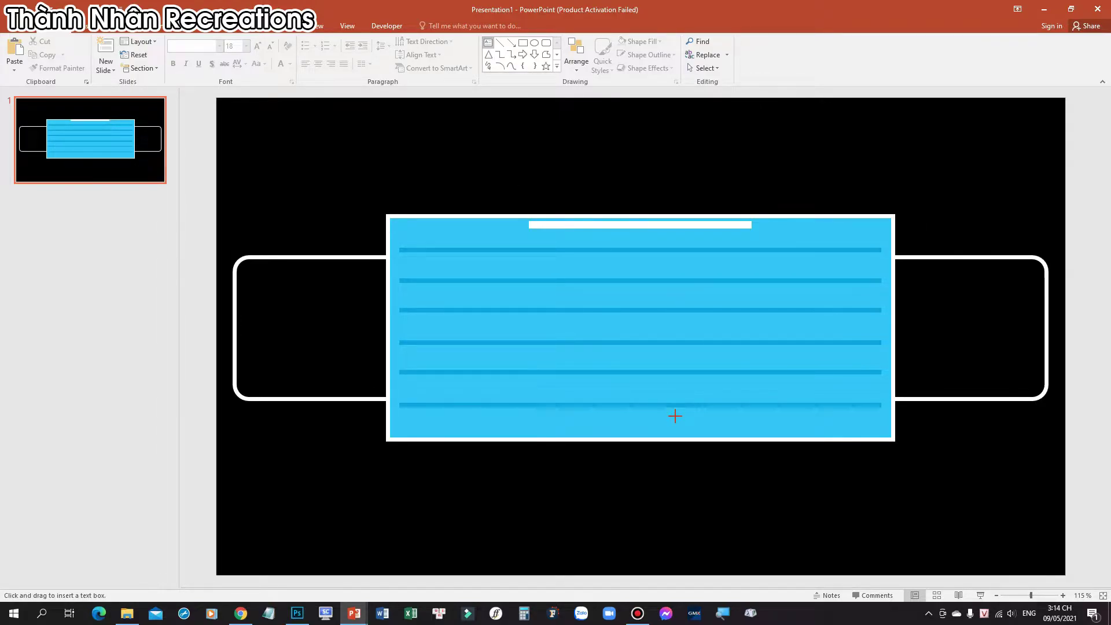
left_click_drag(671, 415, 866, 441)
scroll(839, 439, "up", 10)
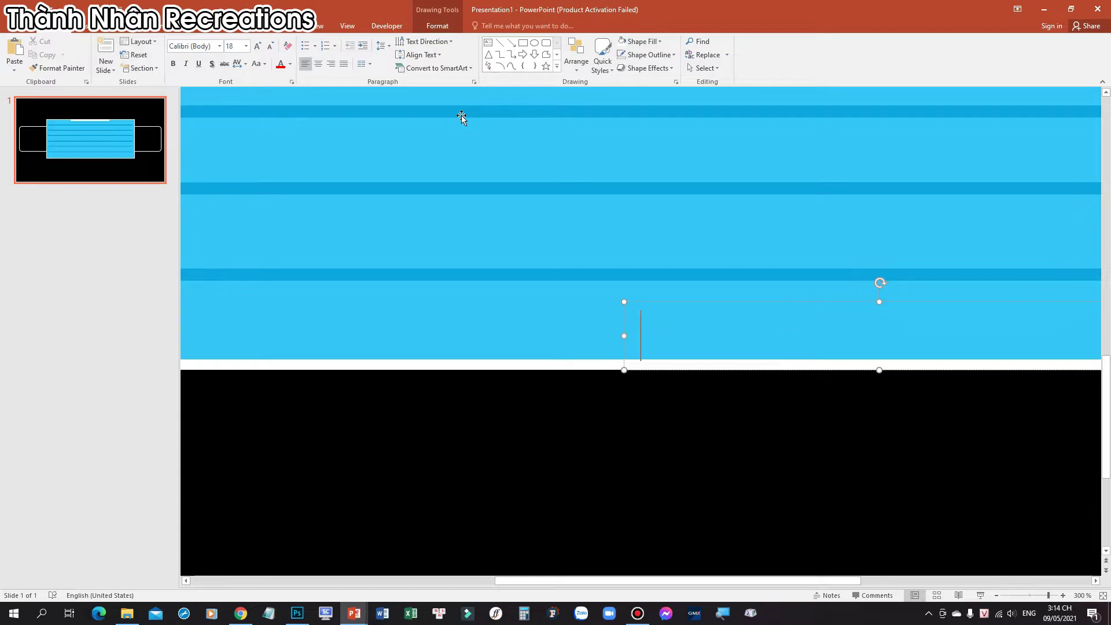
type("In")
type("done")
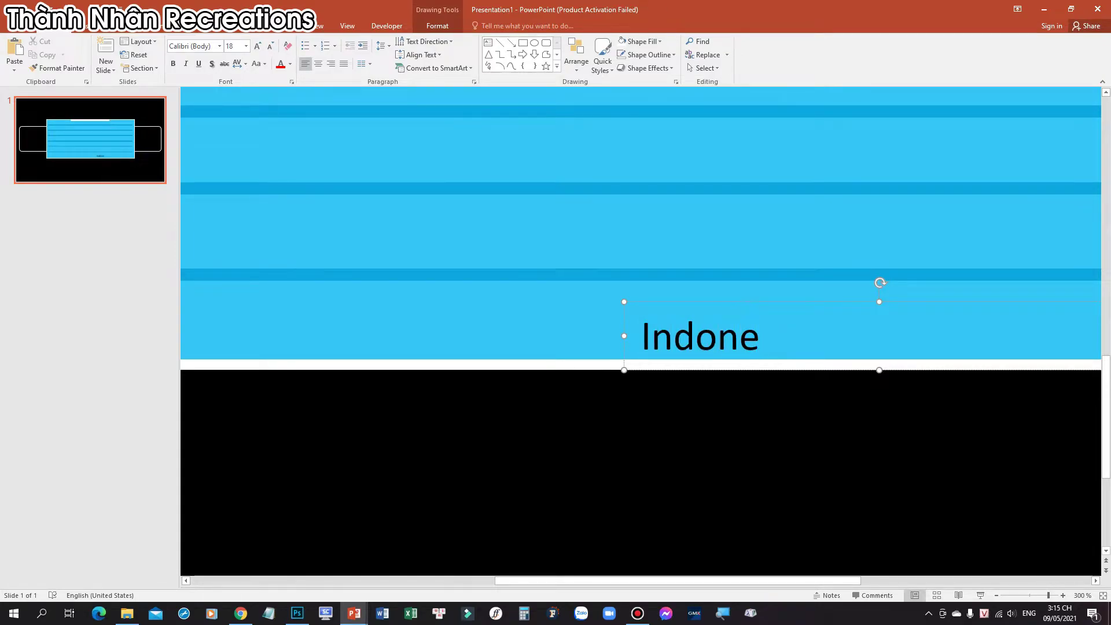
type("sia")
left_click(108, 25)
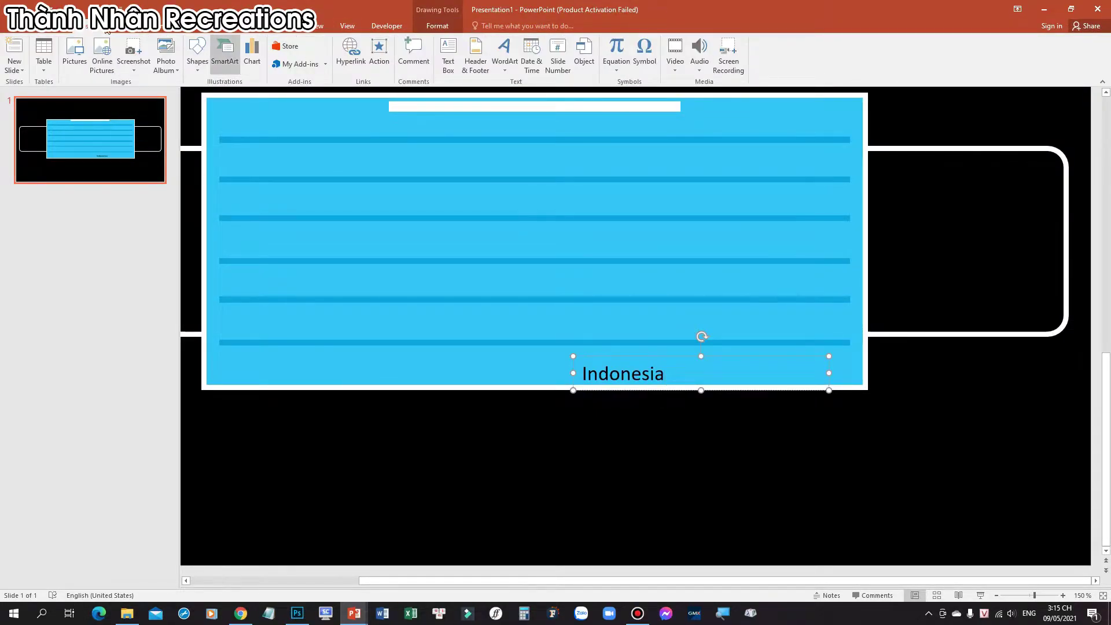
left_click(77, 25)
left_click(318, 64)
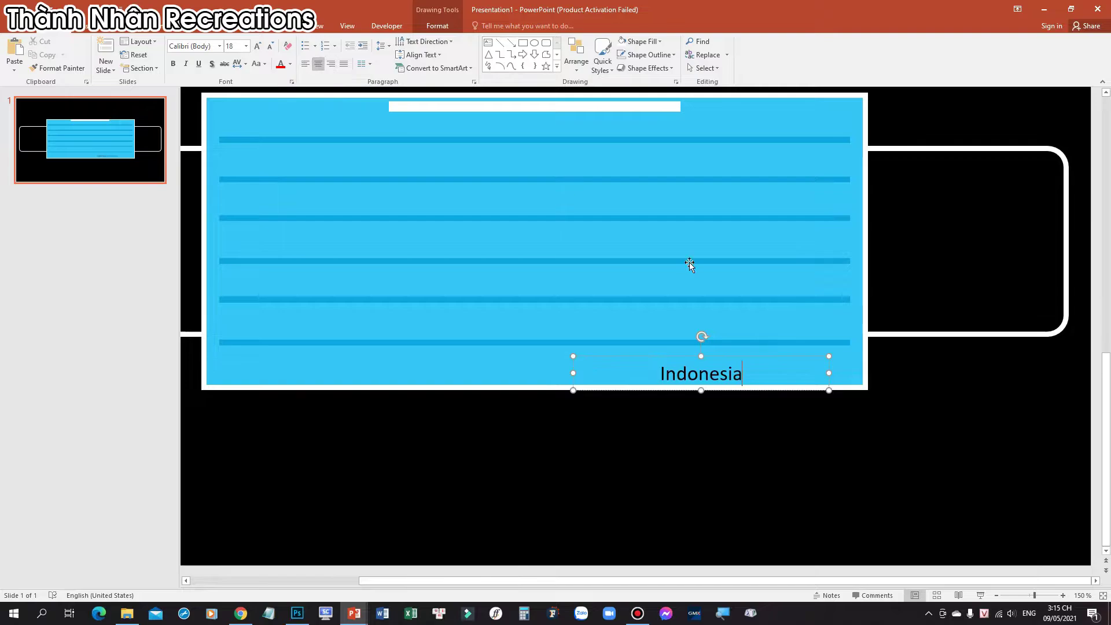
left_click_drag(719, 357, 718, 353)
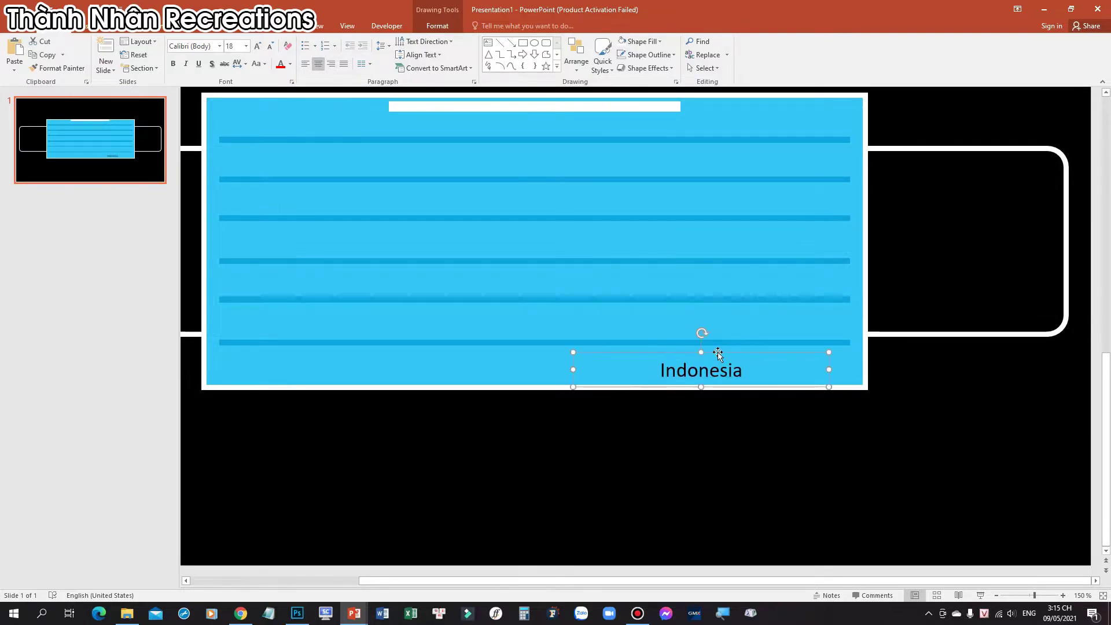
- Colour the Indonesia text with the dark-blue stripe colour using the eyedropper
left_click(290, 64)
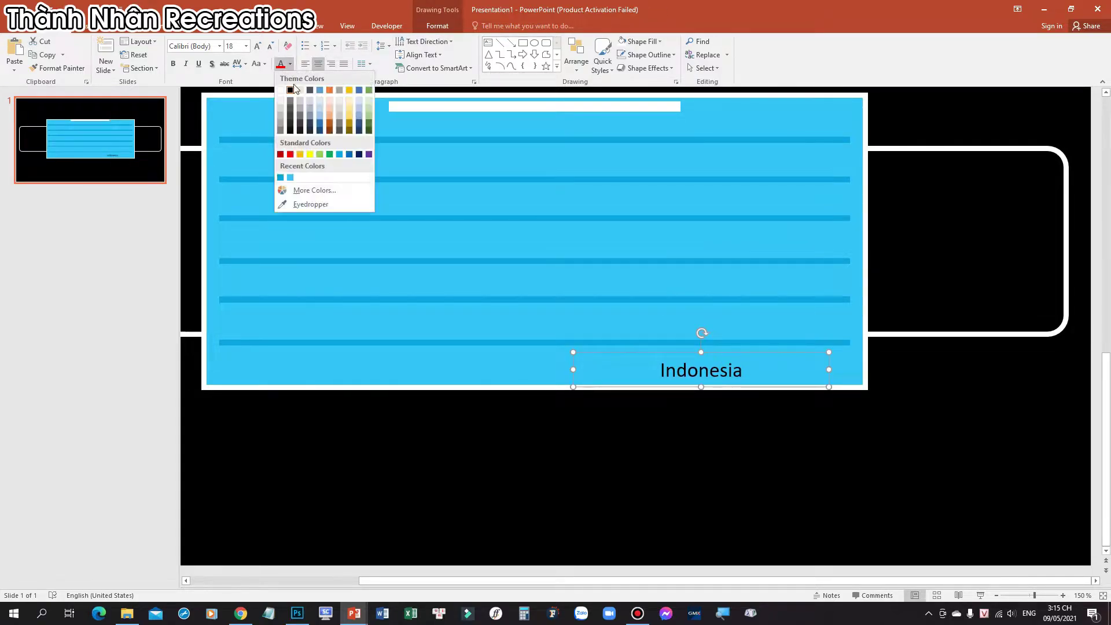
left_click(298, 205)
scroll(552, 348, "up", 5)
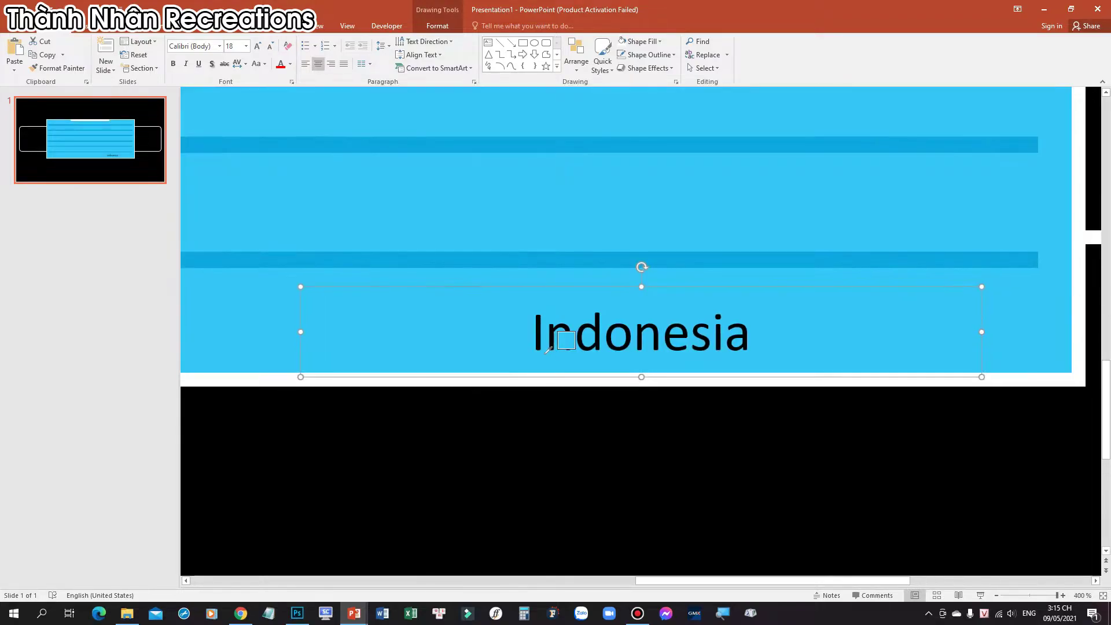
left_click(525, 261)
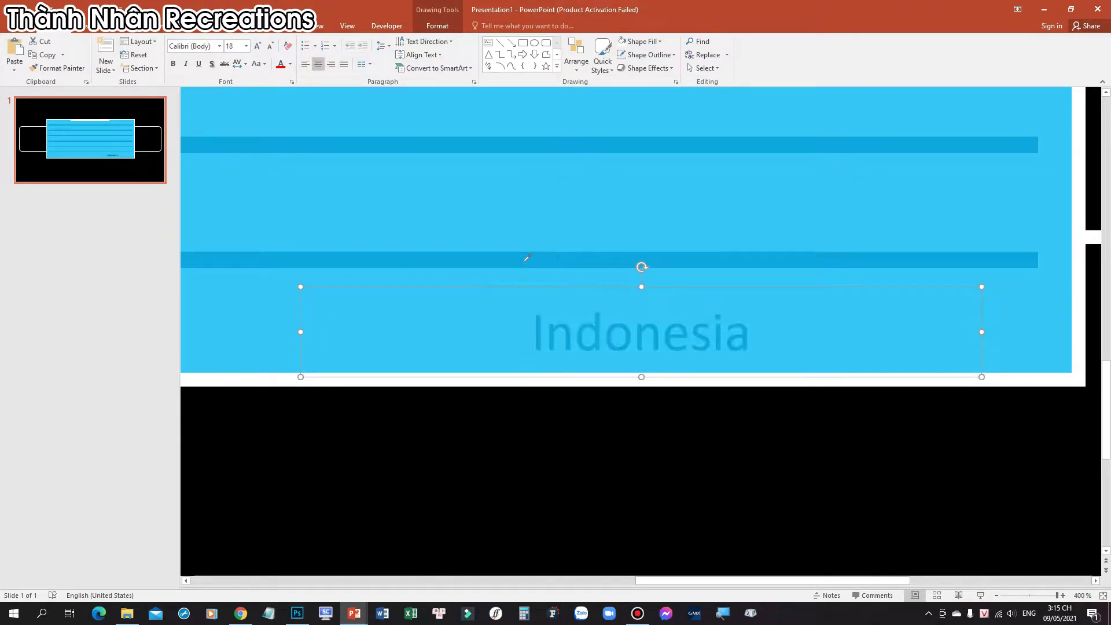
- Make 'Indonesia' bold and switch its font to SVN-Arial 2 at size 18
double_click(621, 342)
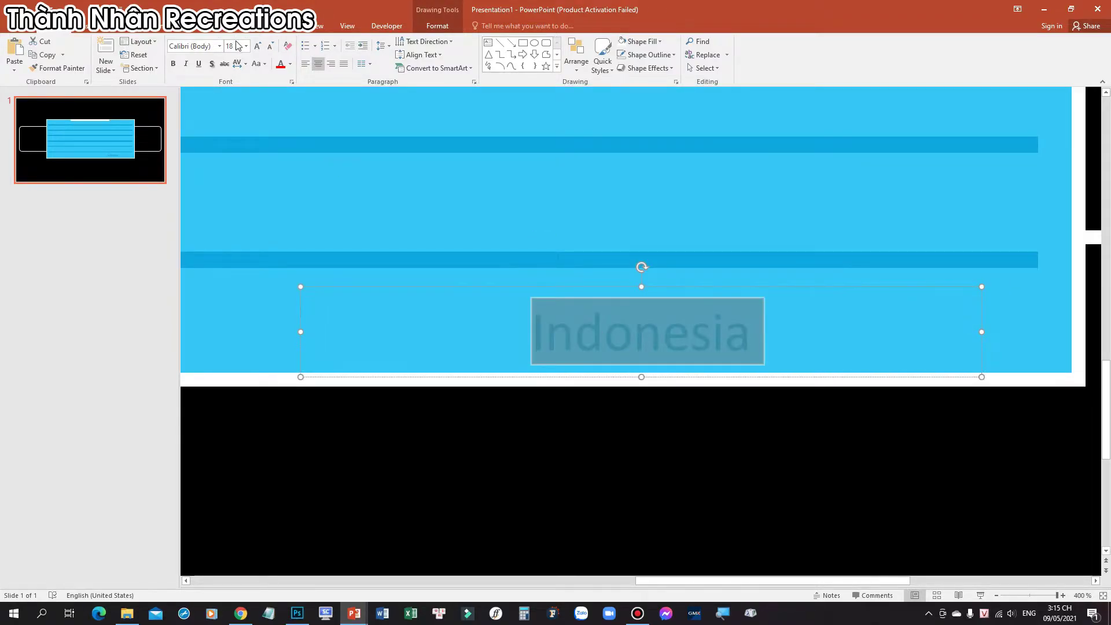
left_click(173, 65)
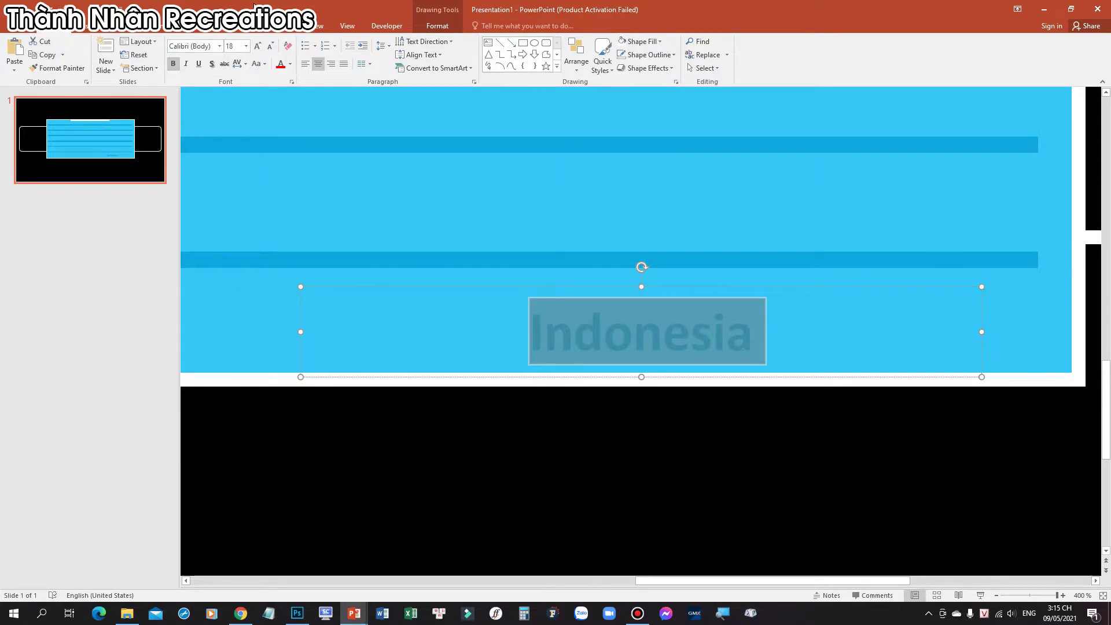
left_click(220, 46)
left_click(221, 46)
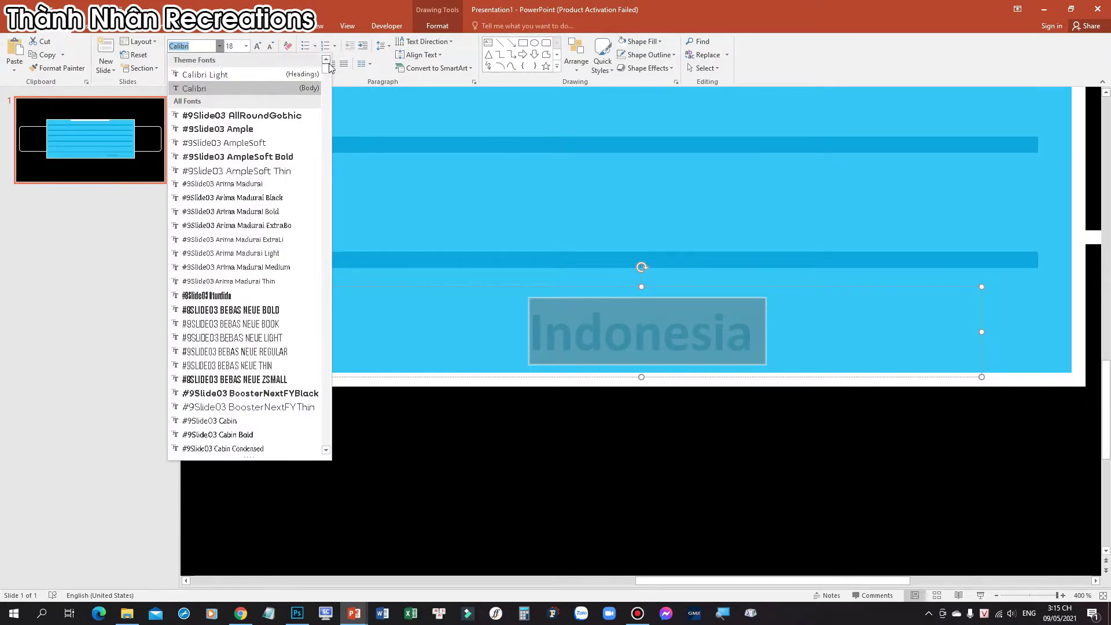
mouse_move(329, 70)
left_mouse_down()
mouse_move(339, 223)
mouse_move(329, 345)
left_mouse_up()
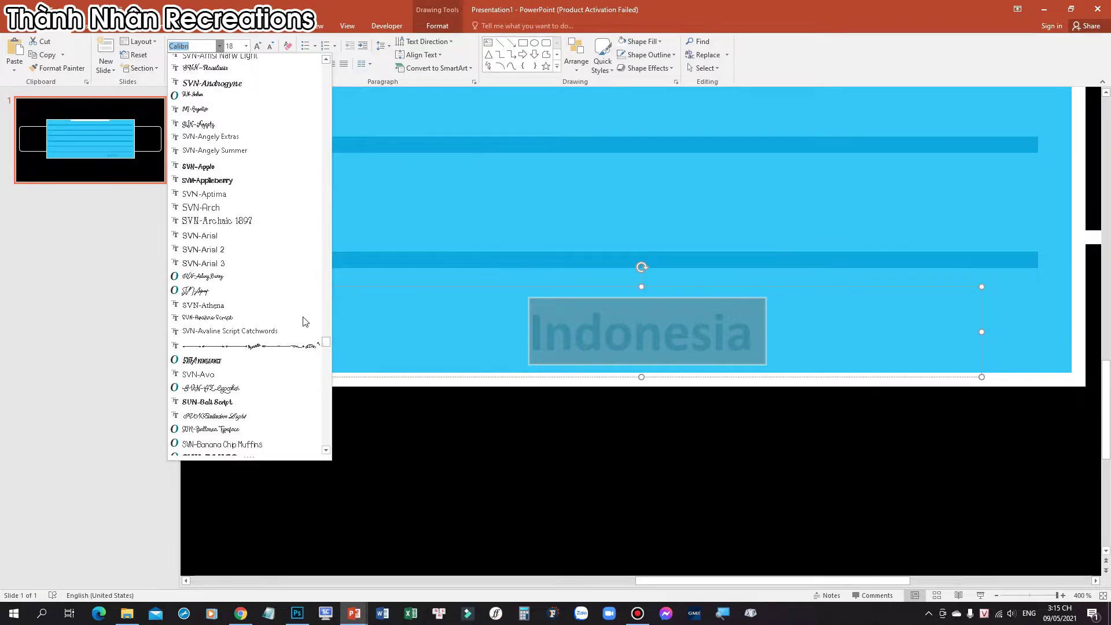
left_click(238, 255)
- Replace the label text with 'Thành Nhân Recreations'
left_click(770, 333)
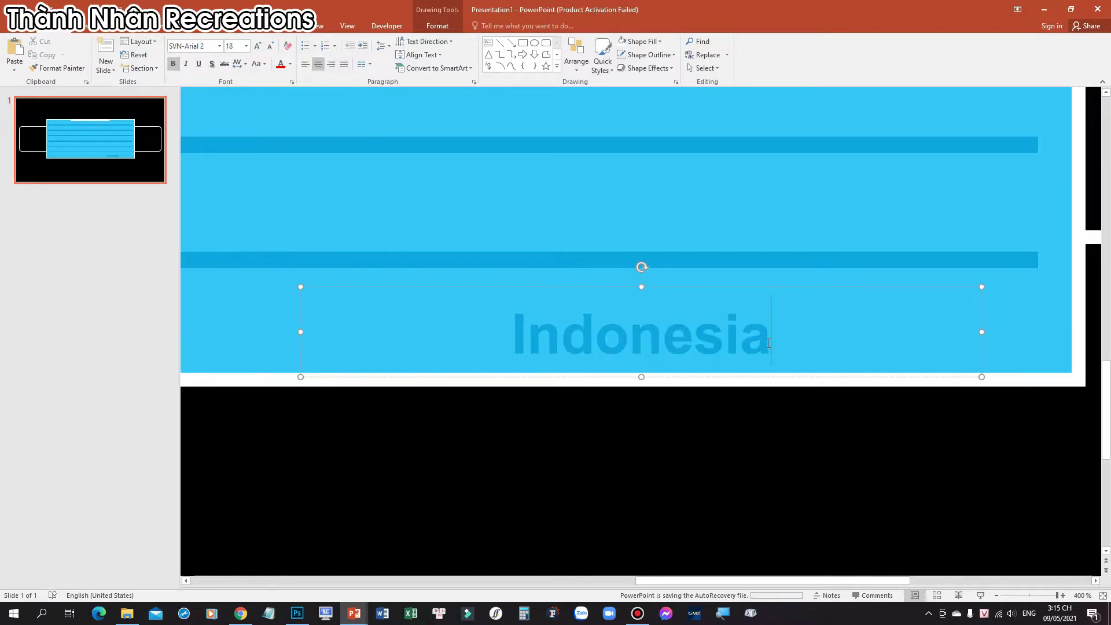
double_click(679, 334)
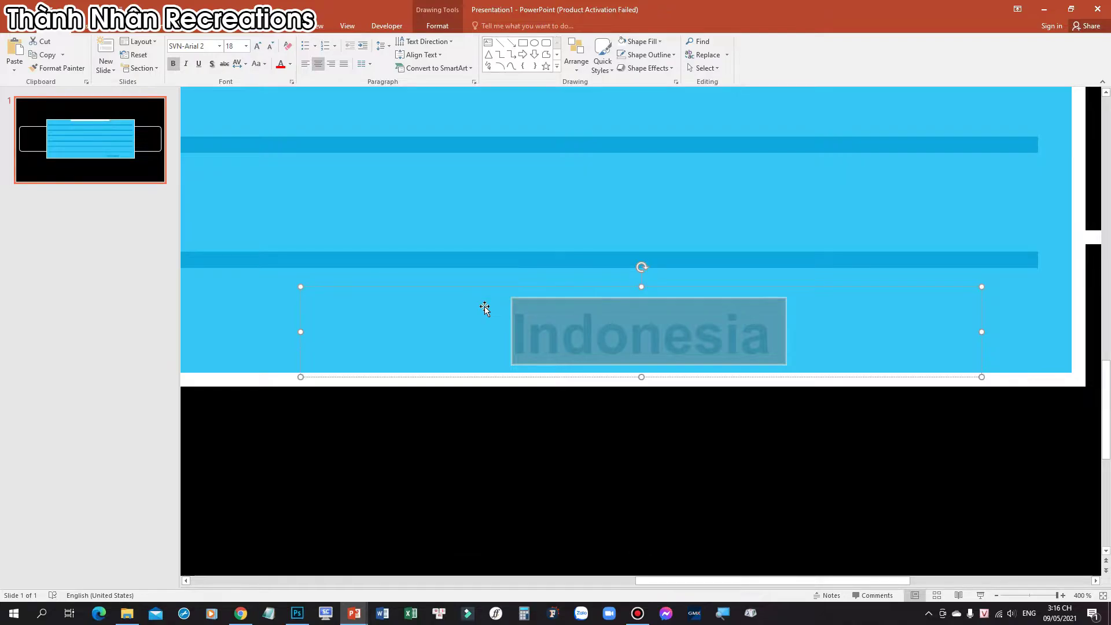
type("Thu")
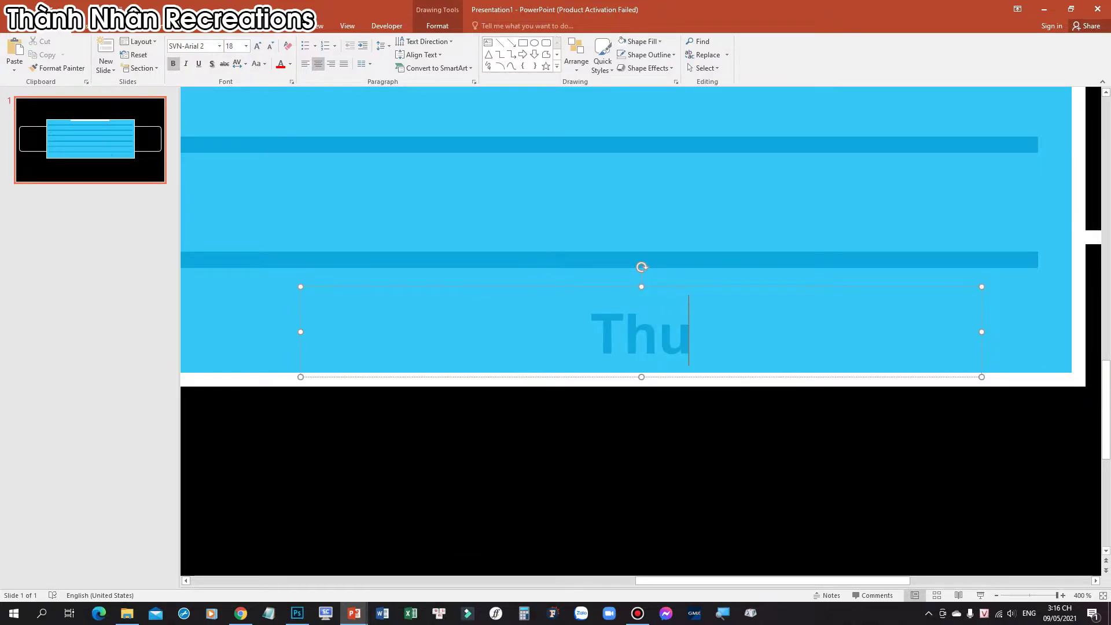
type("ân Vi")
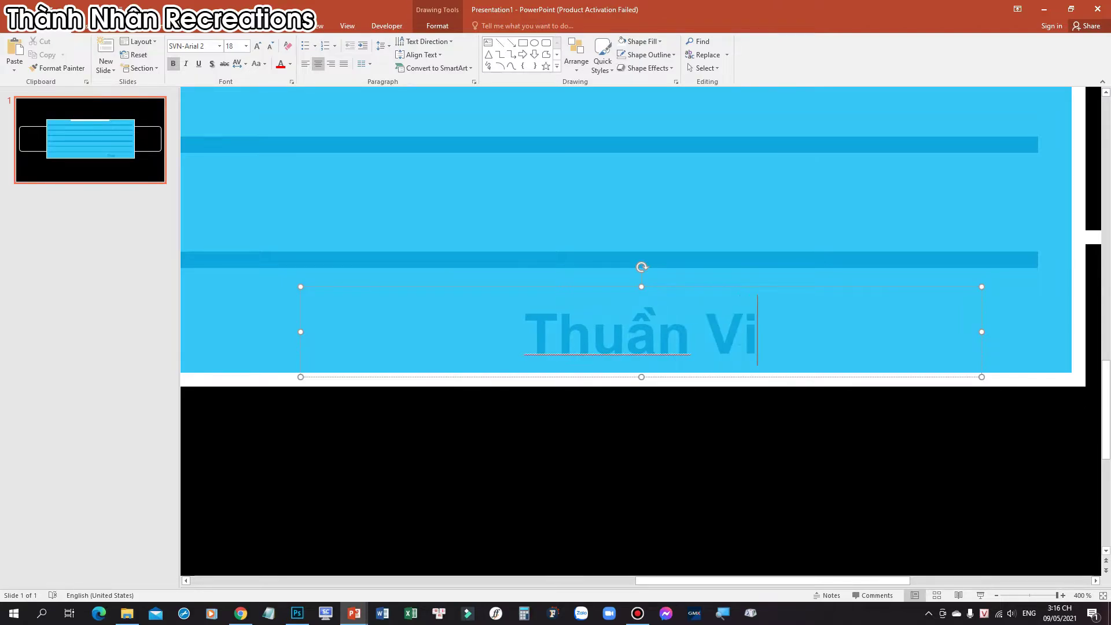
type("ệt")
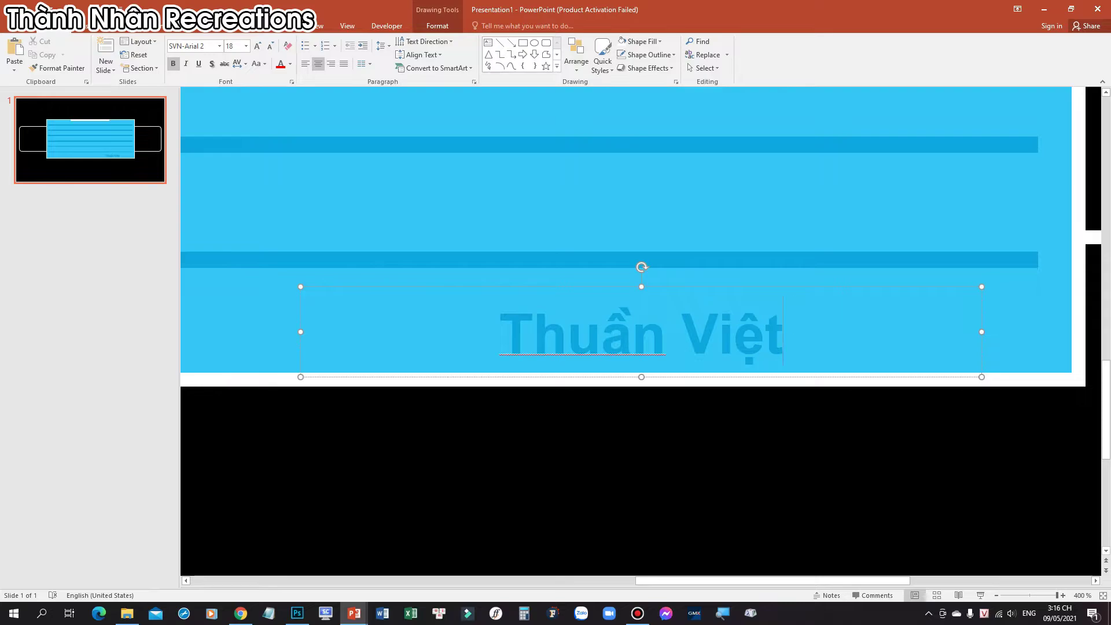
key("ctrl+a")
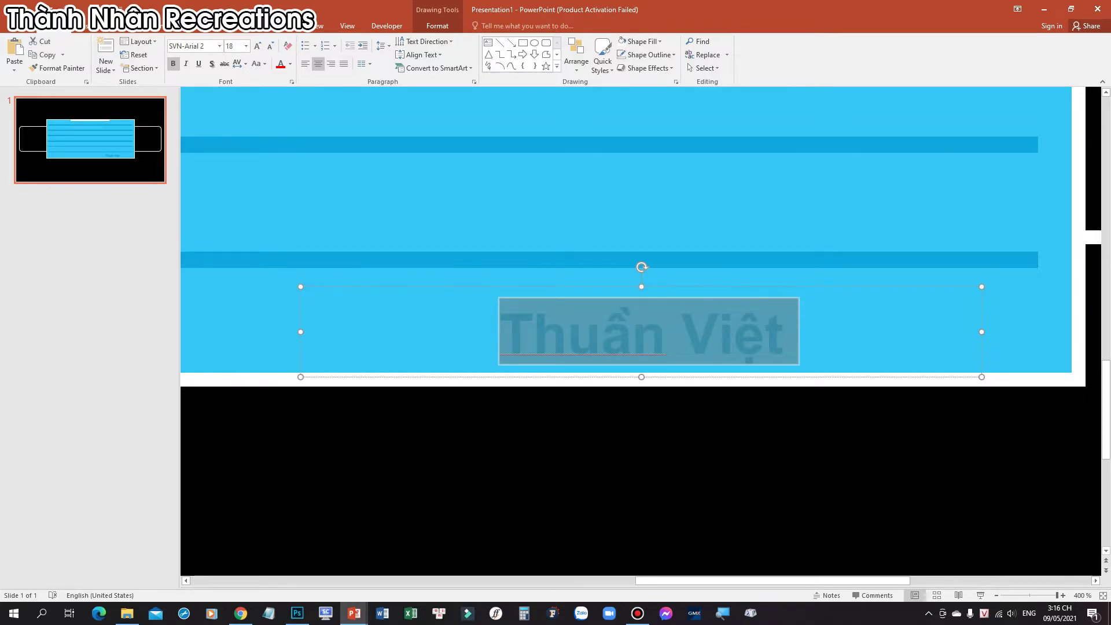
type("Thàn")
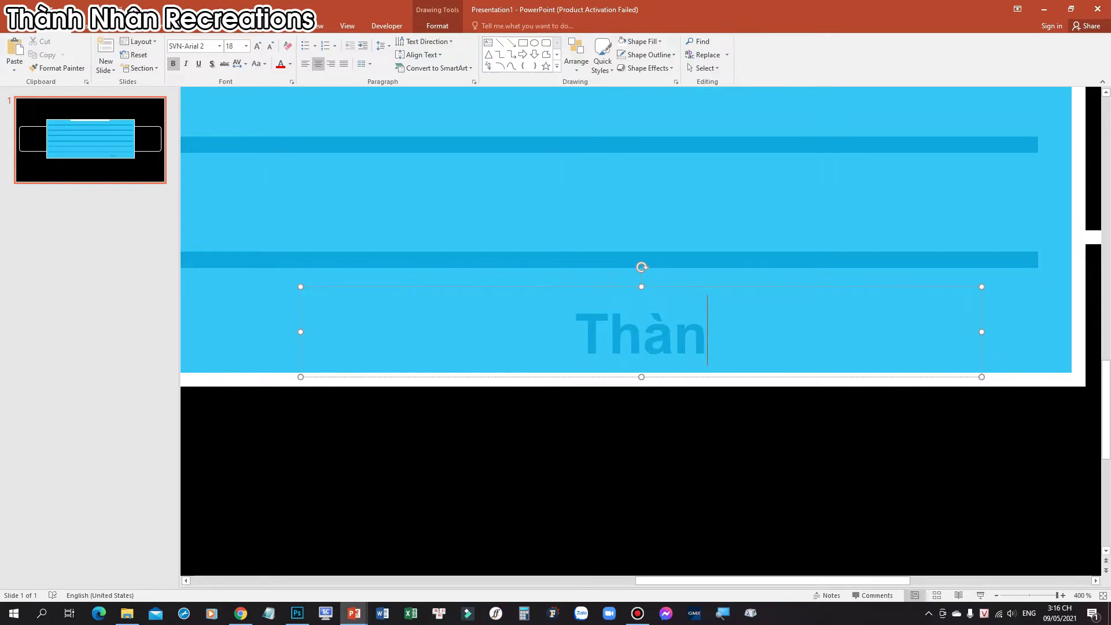
type("h Nhân Re")
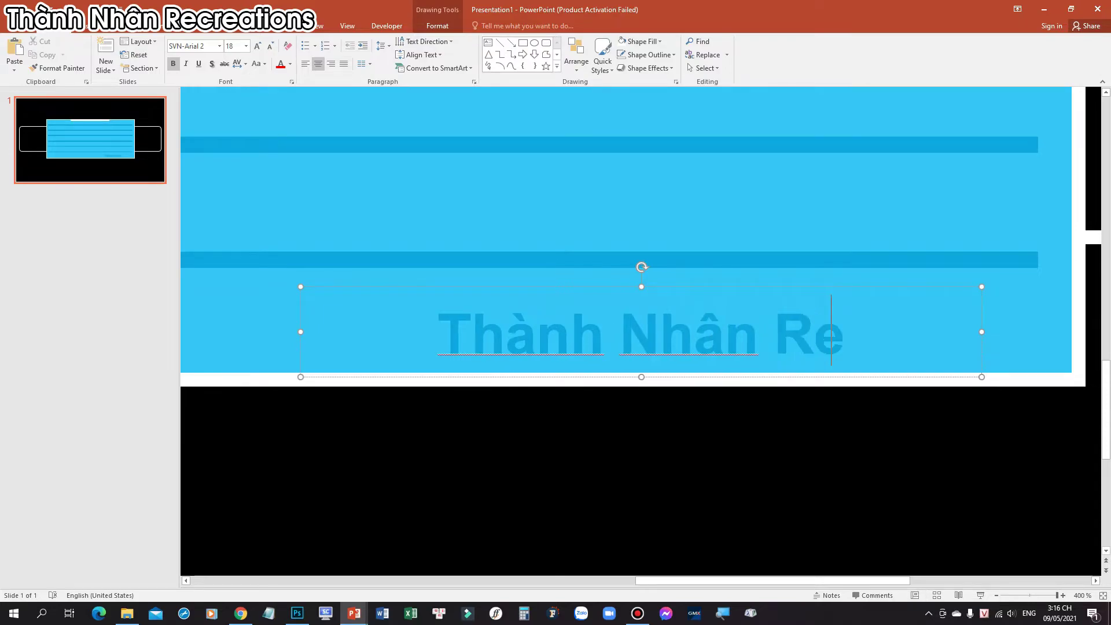
type("crtea")
key("BackSpace")
key("BackSpace")
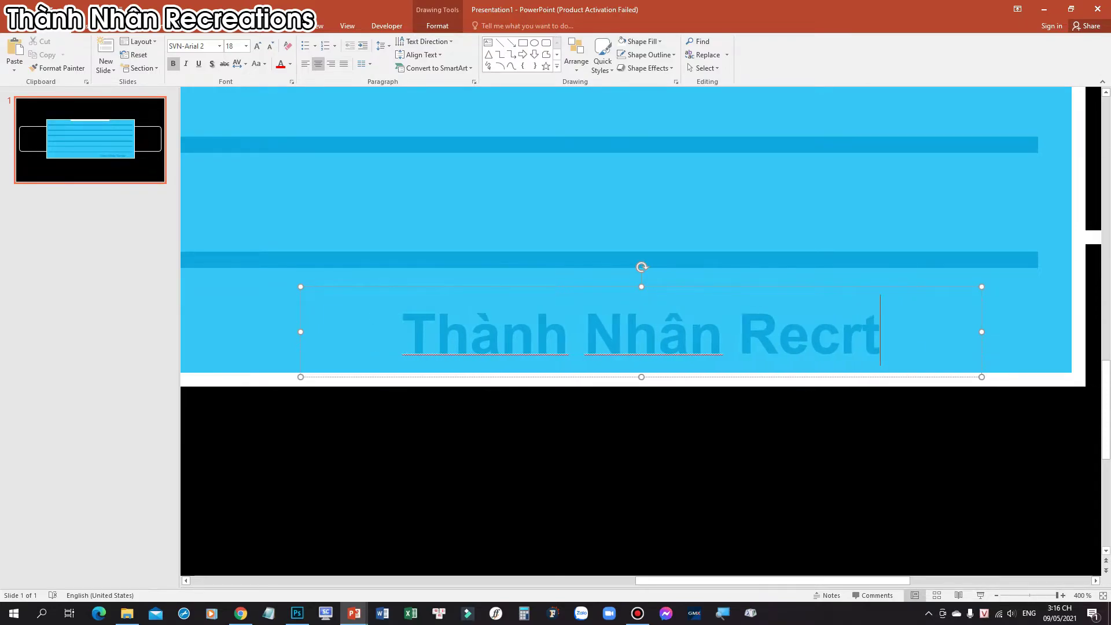
key("BackSpace")
key("BackSpace")
type("reati")
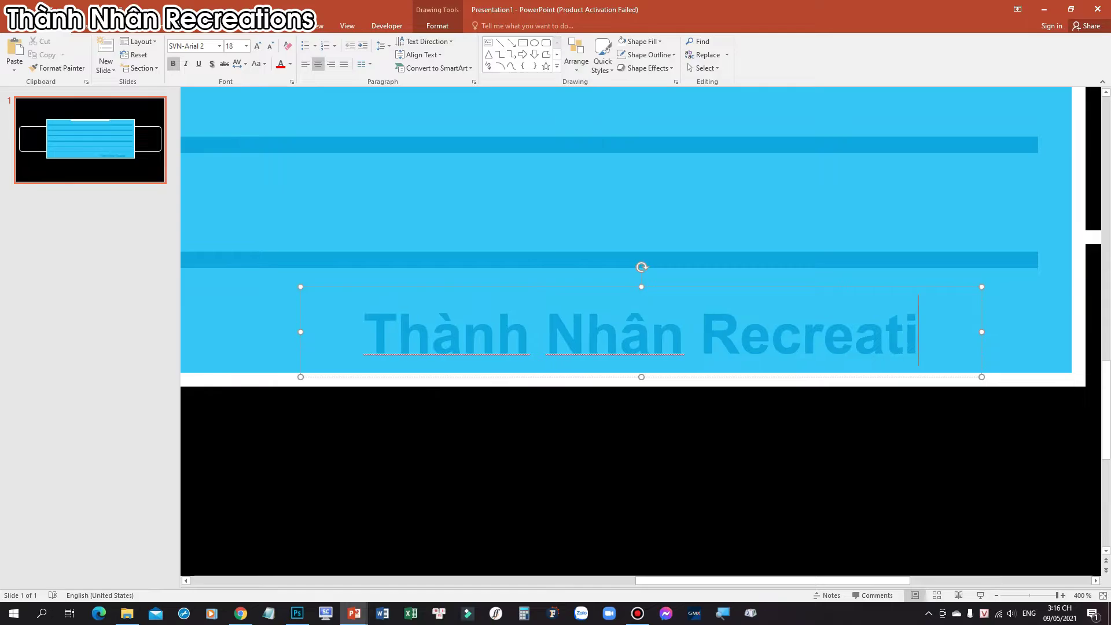
type("ons")
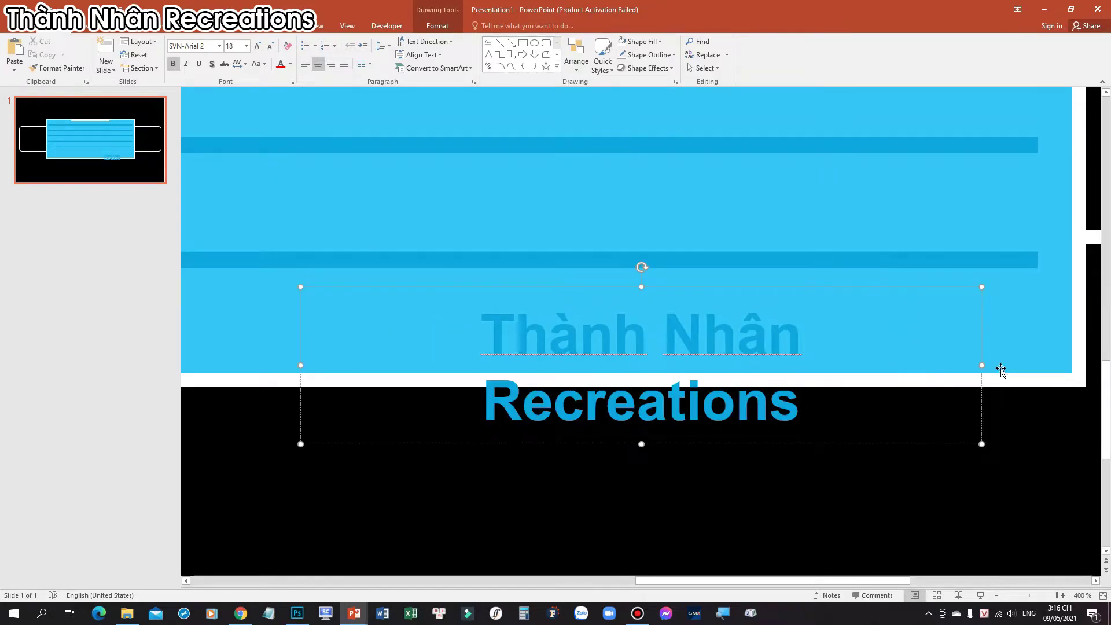
- Widen the text box evenly so 'Thành Nhân Recreations' fits on one line
key("Print")
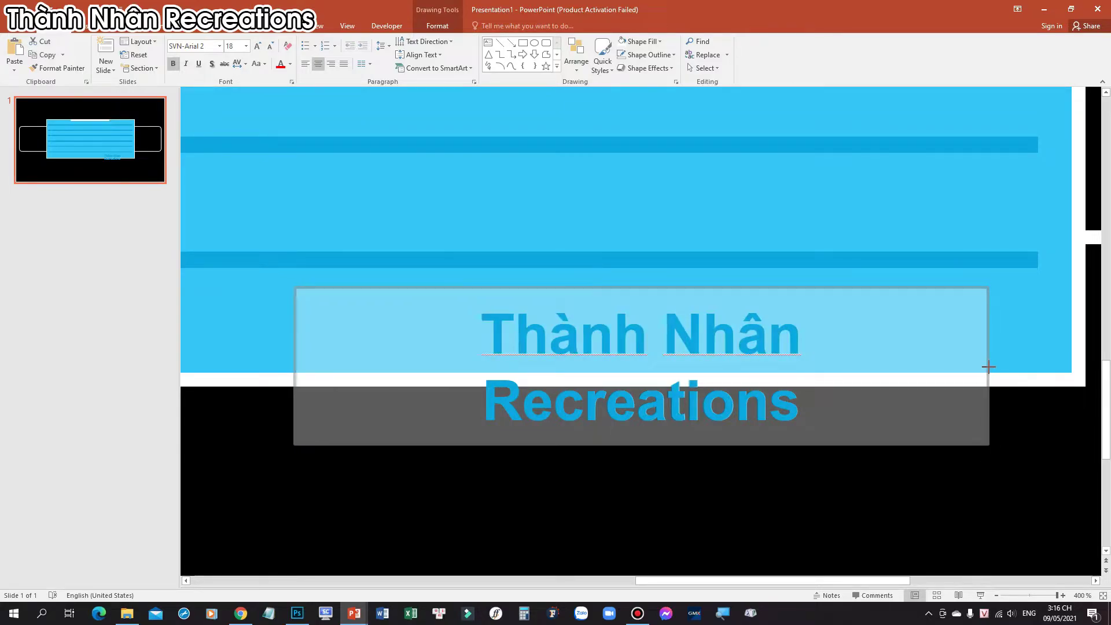
left_click_drag(983, 365, 994, 373)
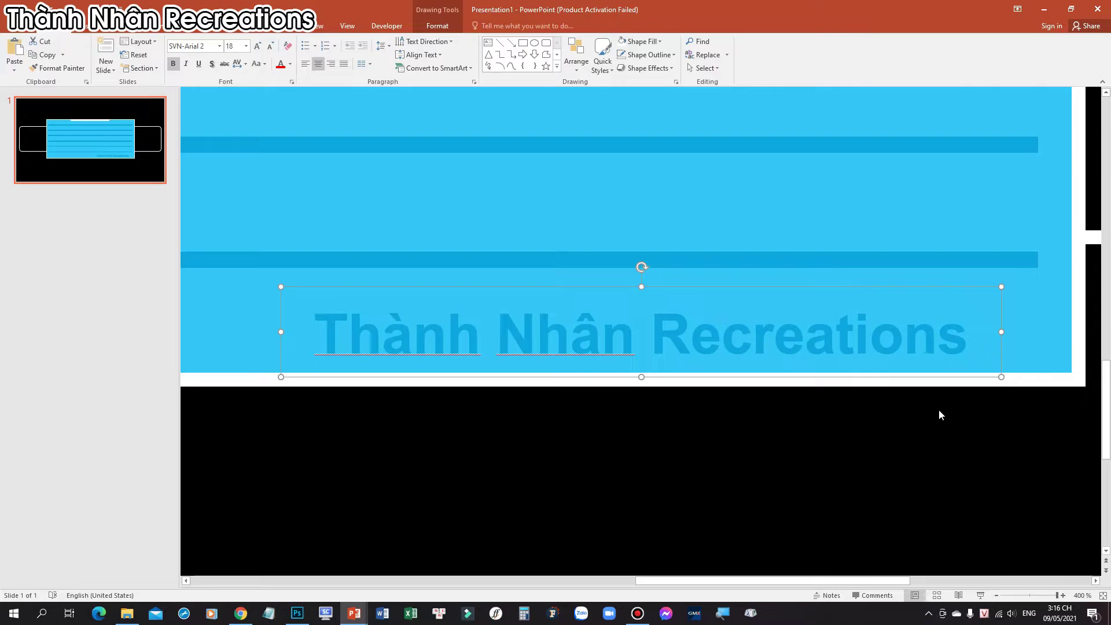
left_click(1032, 415)
- Find the finished 'Khẩu Hiệu 7K' diagram on slide 143 of atn designs and zoom in on it
scroll(1032, 418, "down", 5)
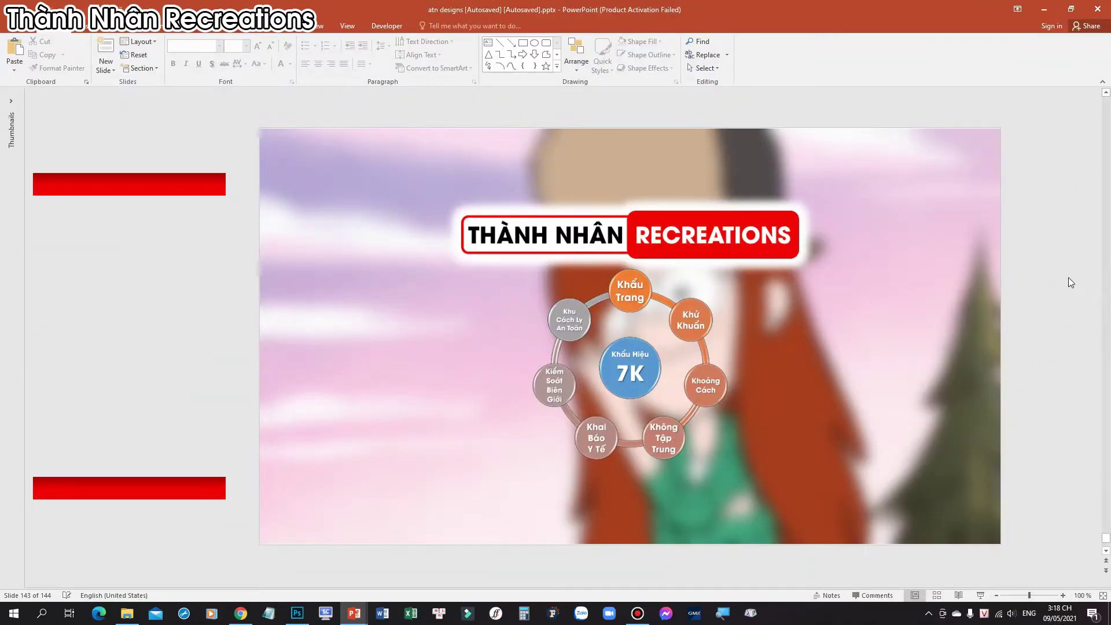
left_click(642, 361)
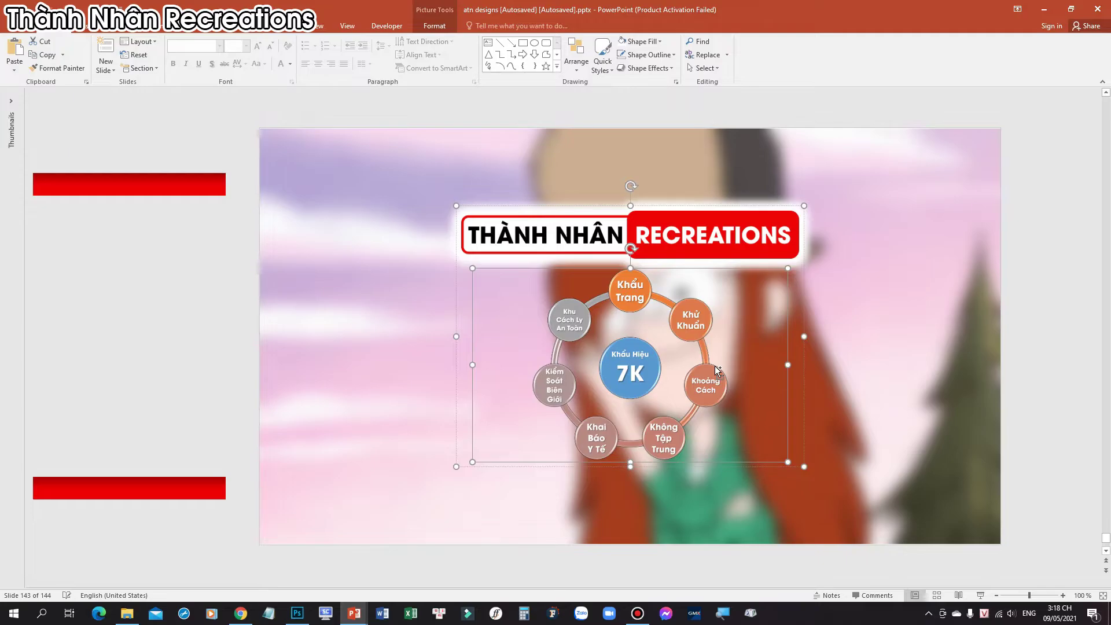
scroll(718, 370, "up", 2, "ctrl")
scroll(718, 370, "up", 2, "ctrl")
scroll(718, 370, "up", 5, "ctrl")
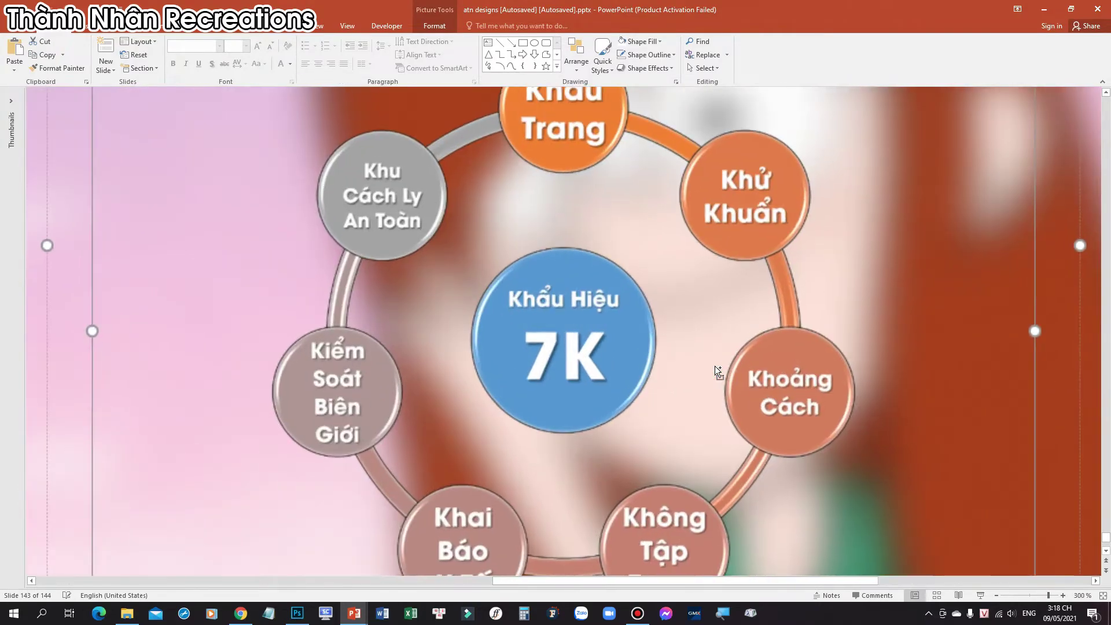
scroll(714, 366, "down", 4, "ctrl")
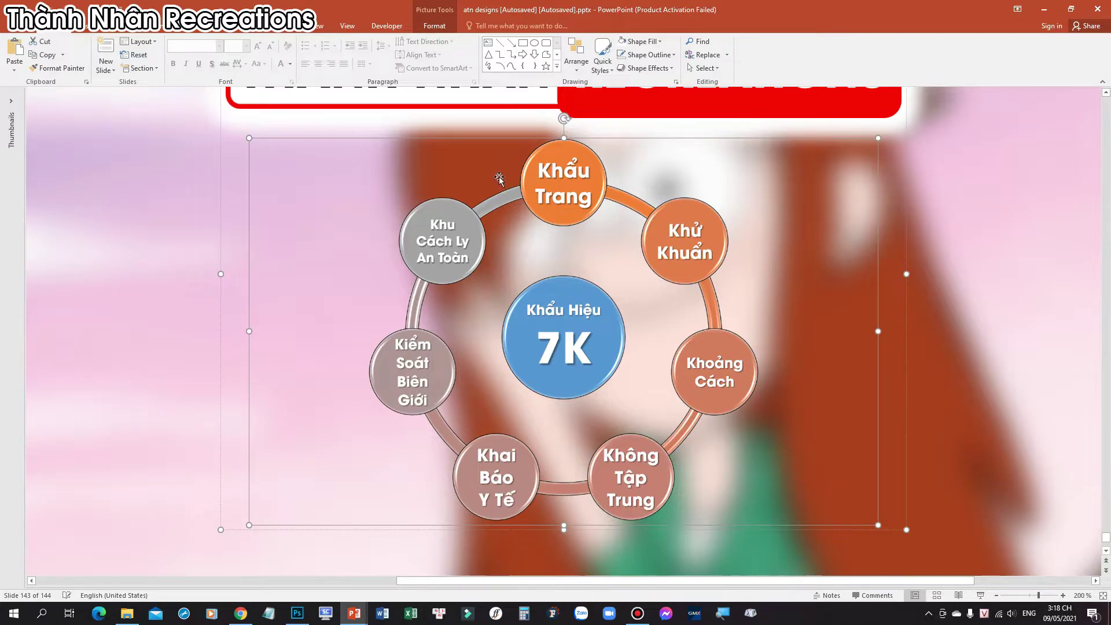
left_click(85, 27)
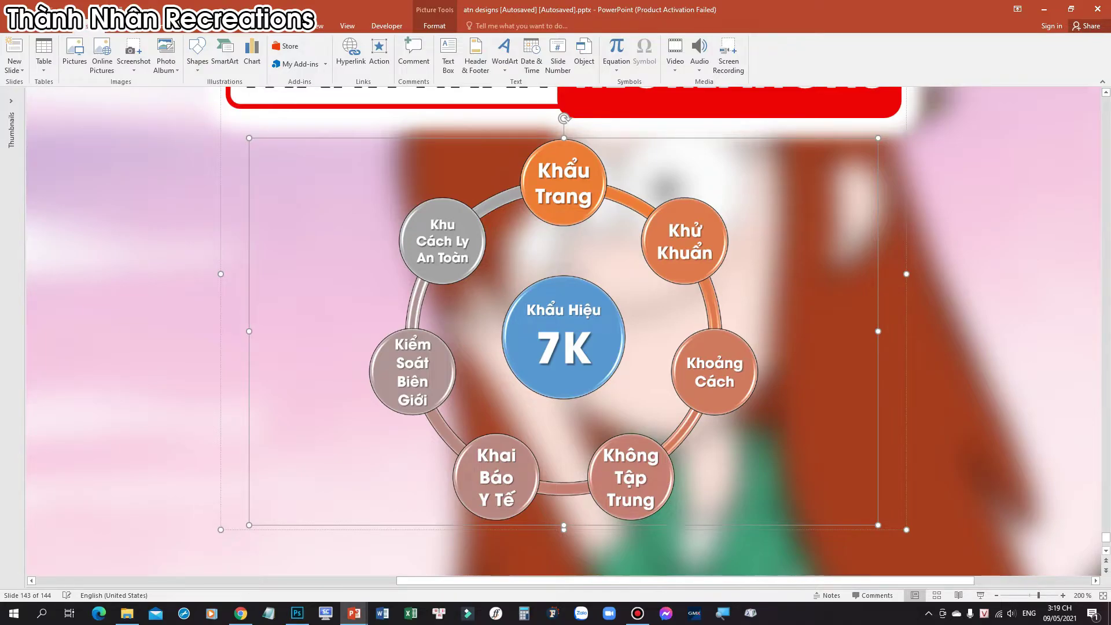
- Preview the Radial Cycle layout in the SmartArt Cycle category
left_click(224, 52)
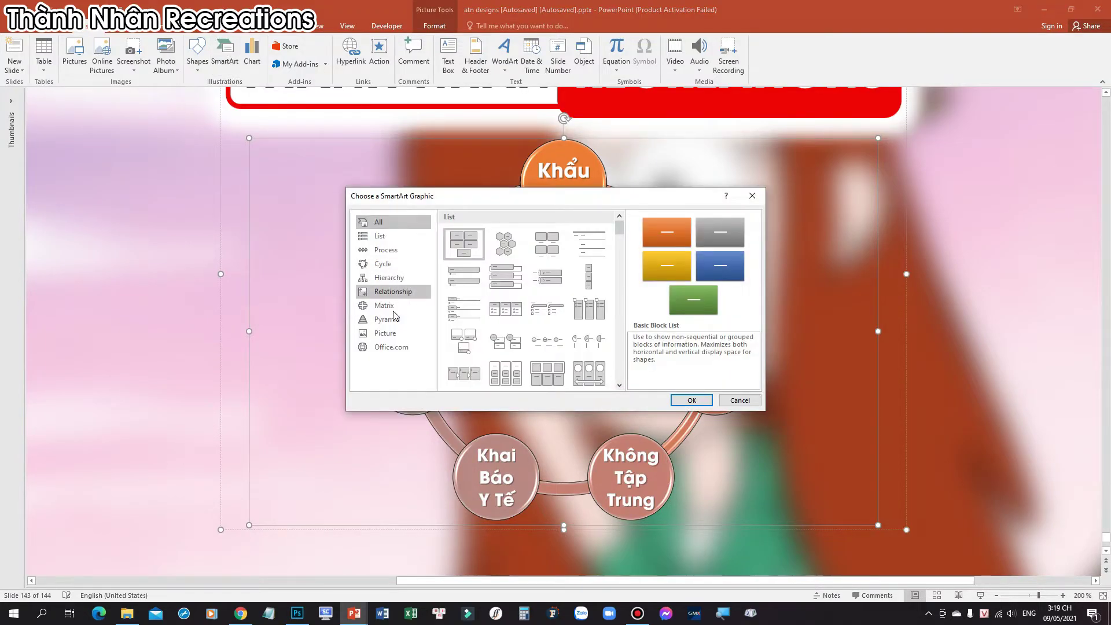
left_click(383, 263)
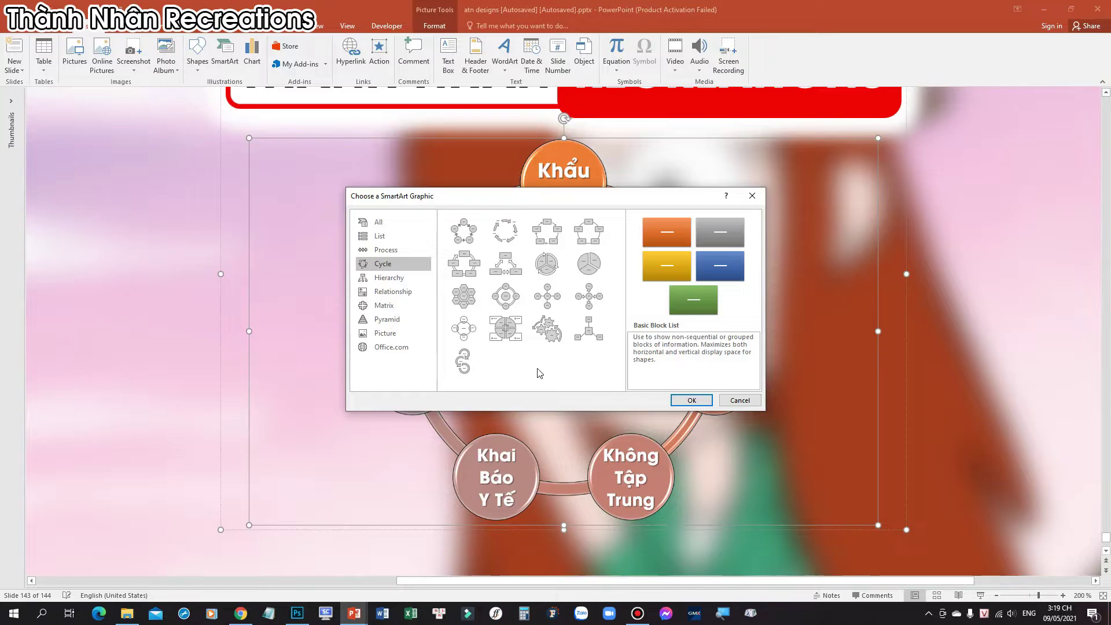
left_click(509, 303)
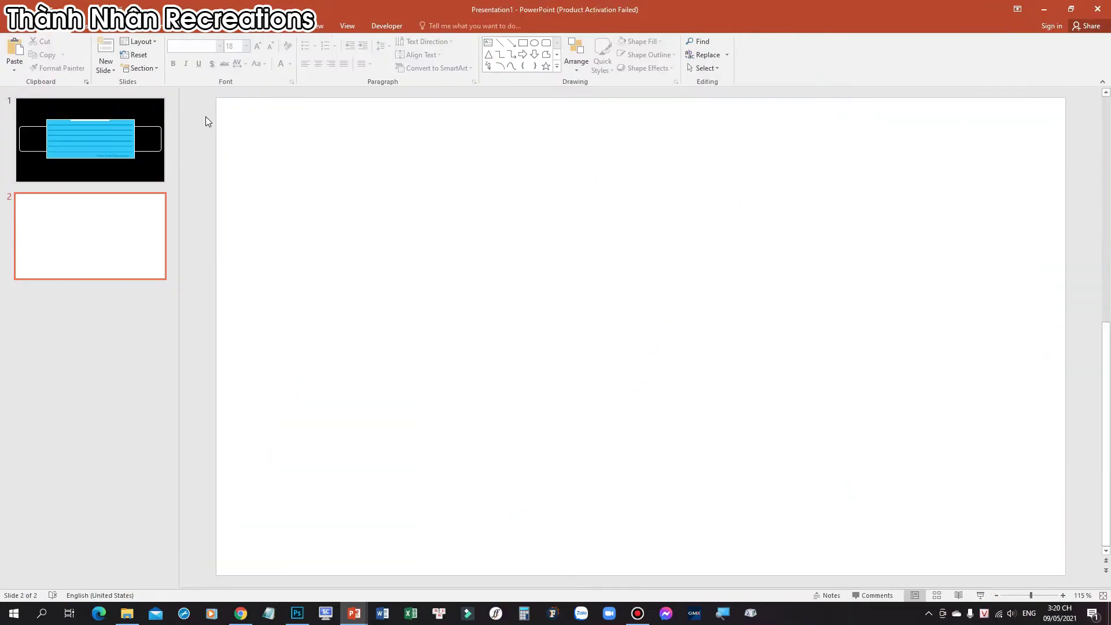
- Compare Hexagon, Basic, Diverging and Radial Cluster layouts, then insert a Radial Cycle SmartArt
left_click(100, 27)
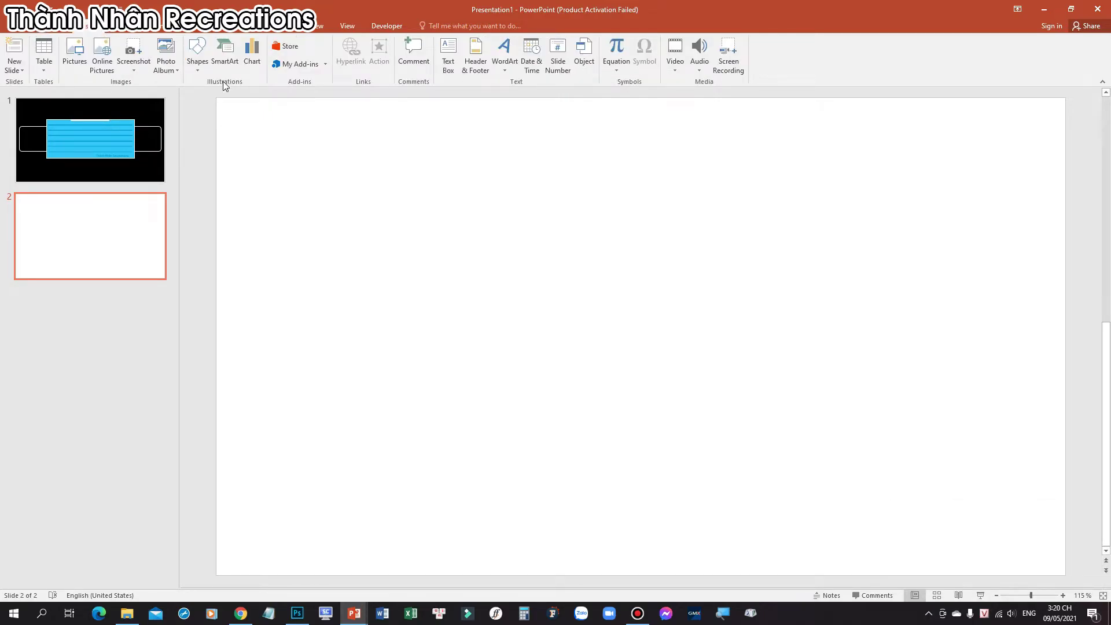
left_click(228, 58)
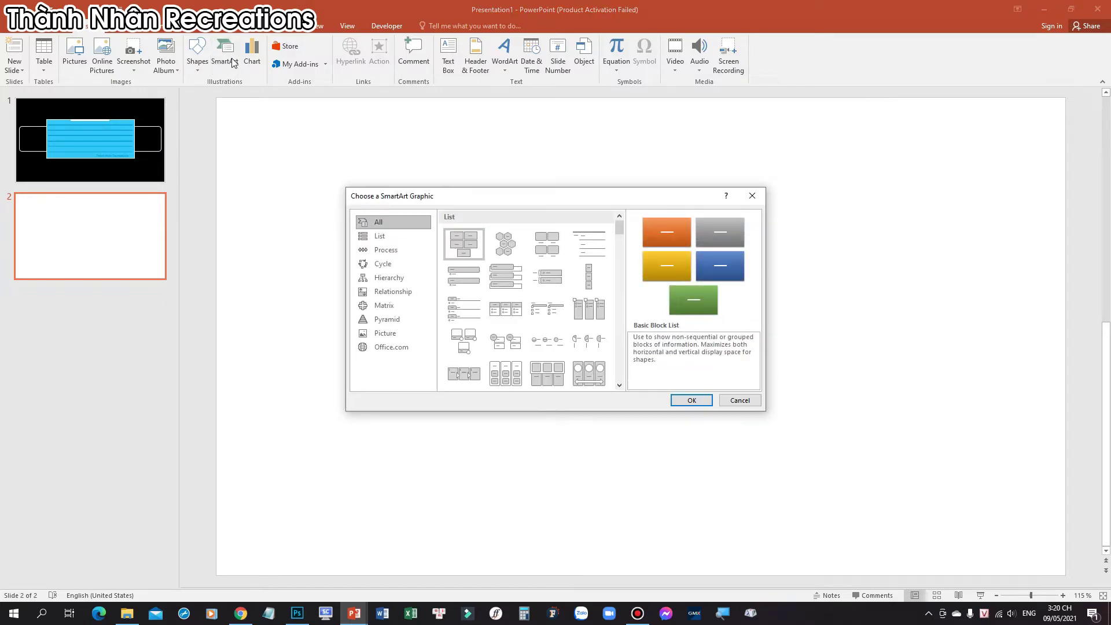
left_click(388, 268)
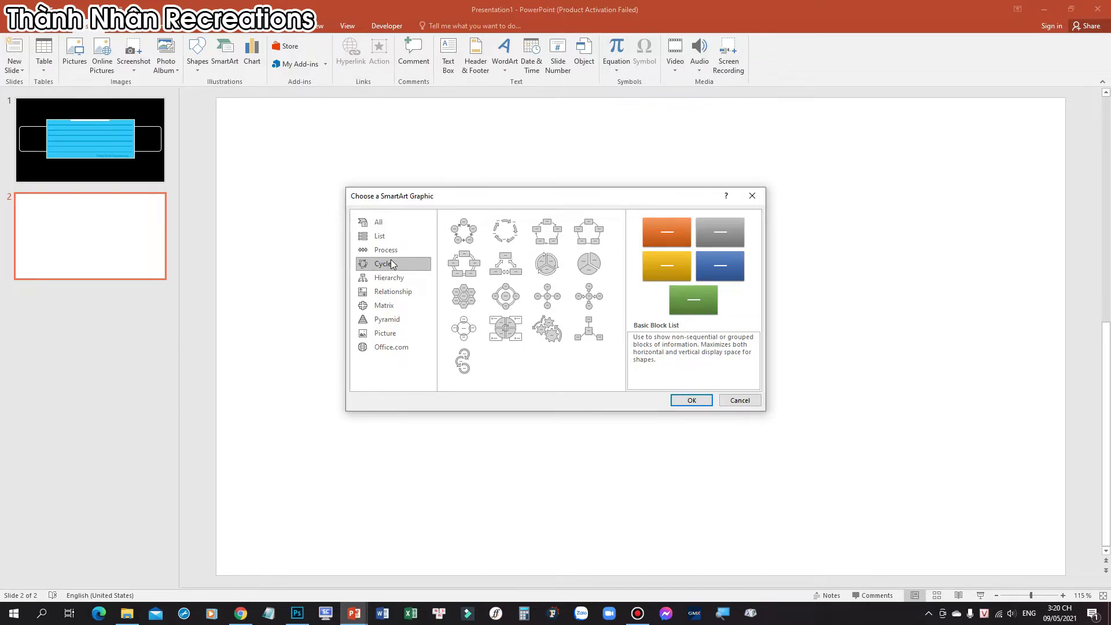
left_click(469, 300)
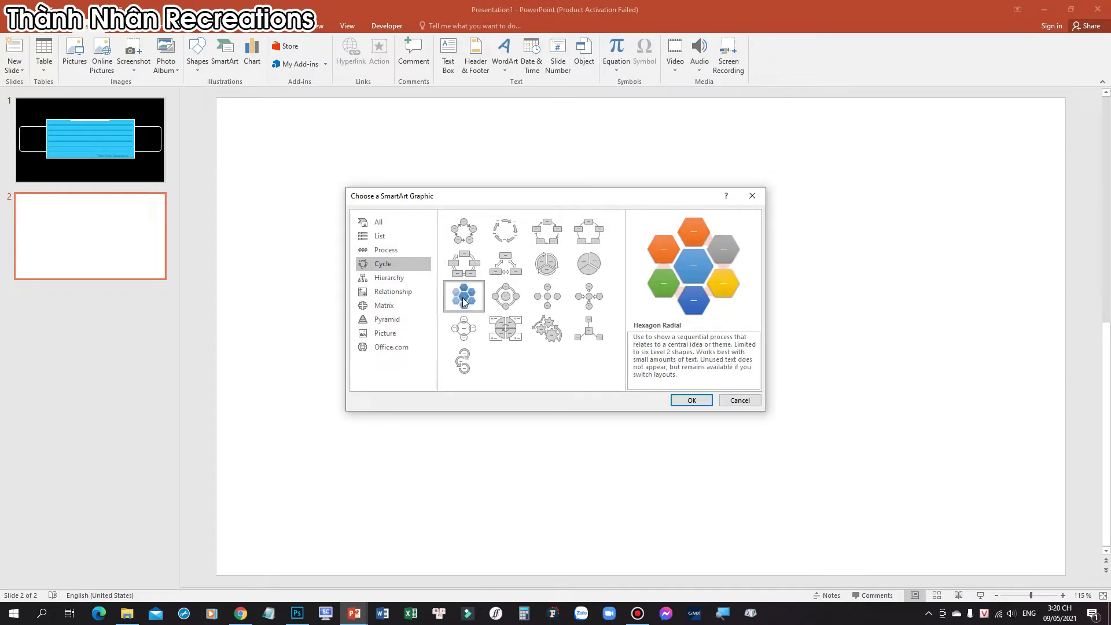
left_click(499, 305)
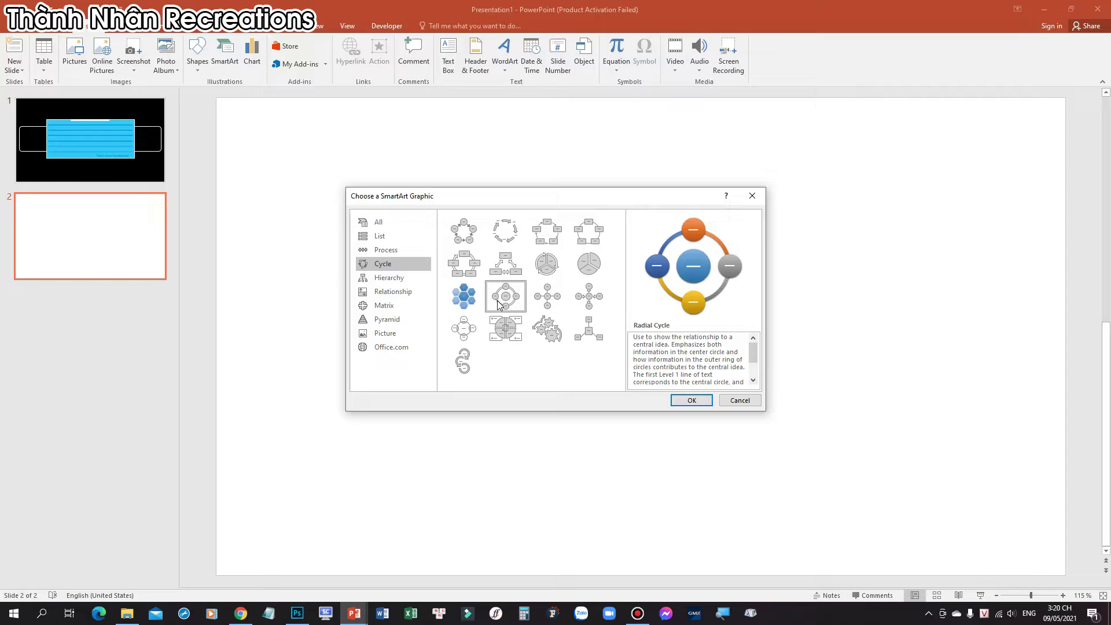
left_click(557, 303)
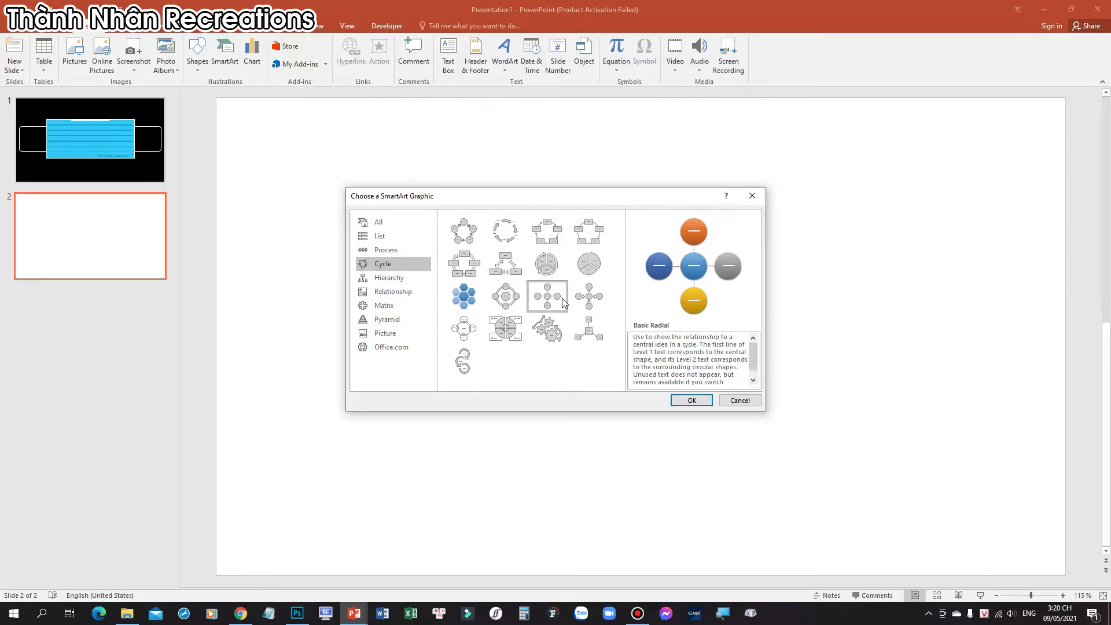
left_click(586, 301)
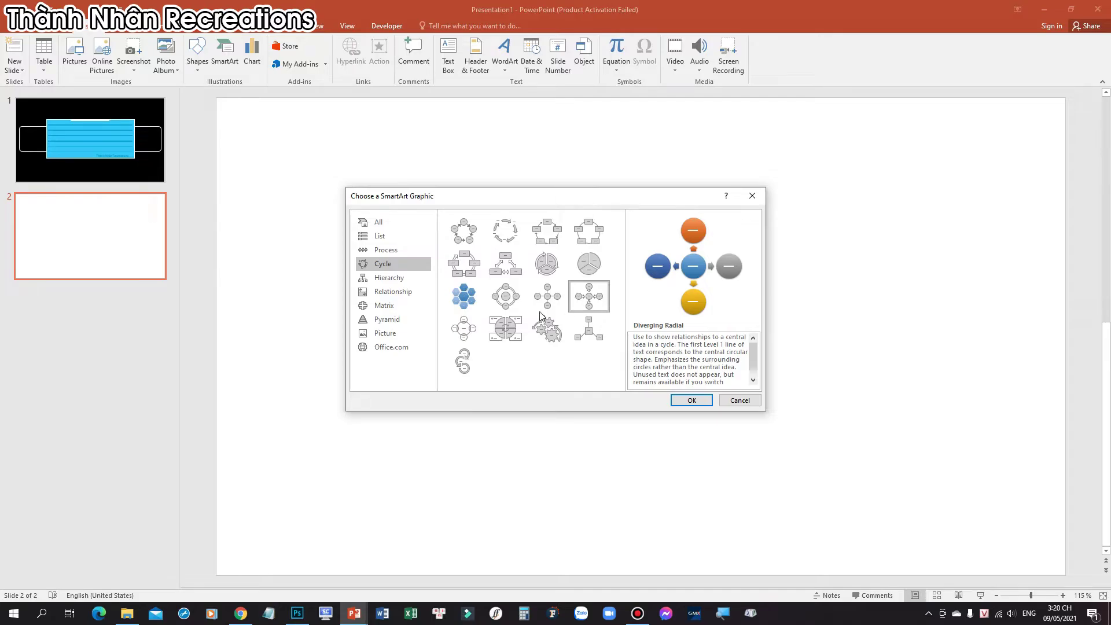
left_click(585, 338)
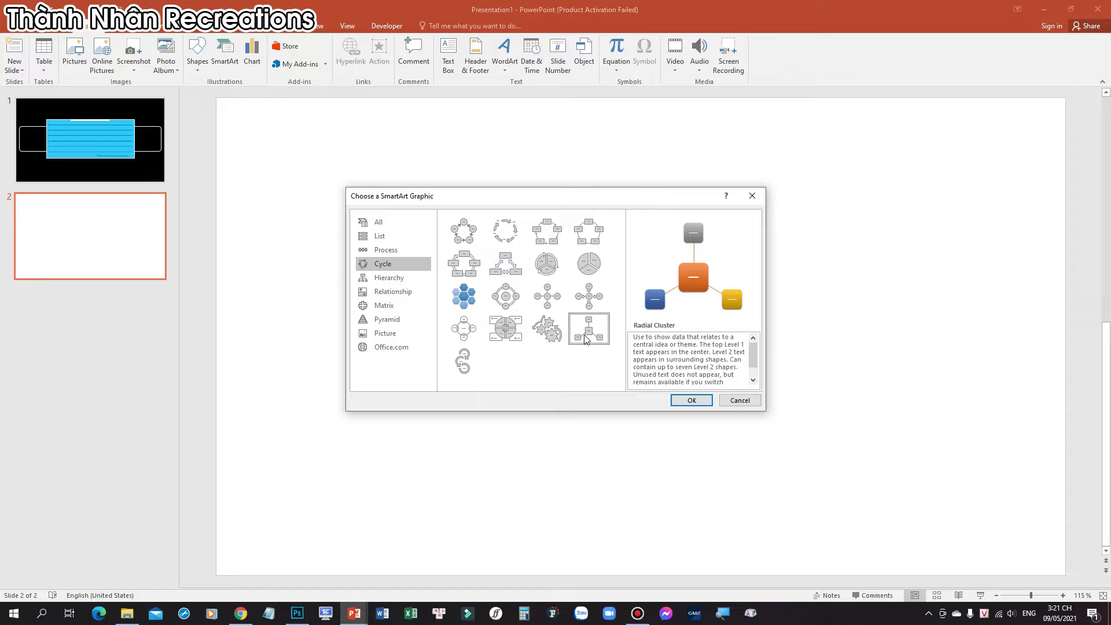
left_click(501, 298)
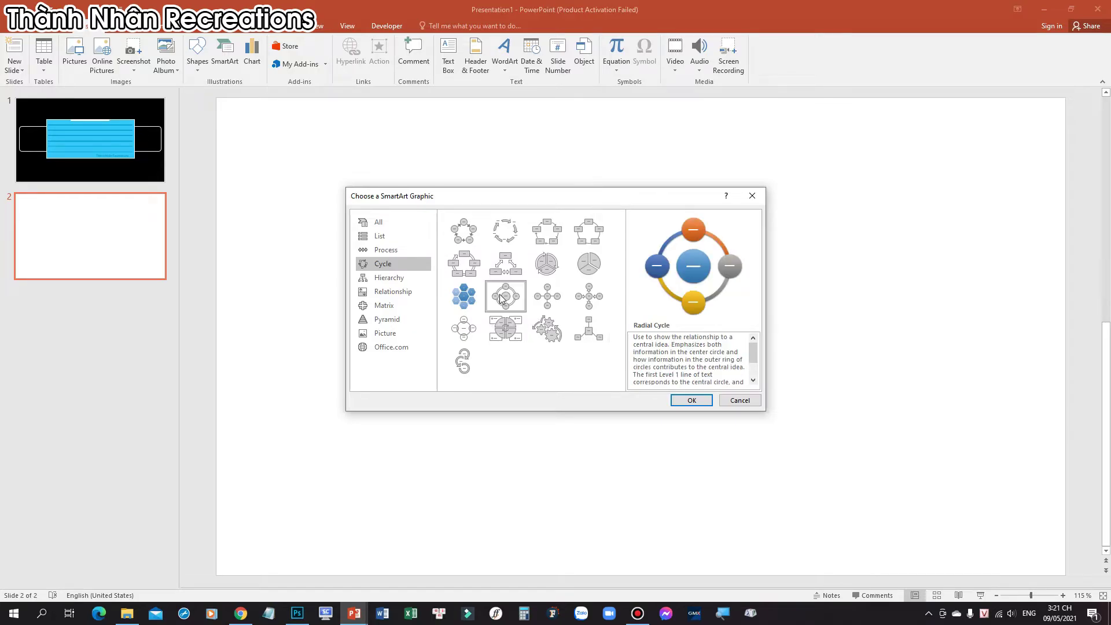
left_click(690, 402)
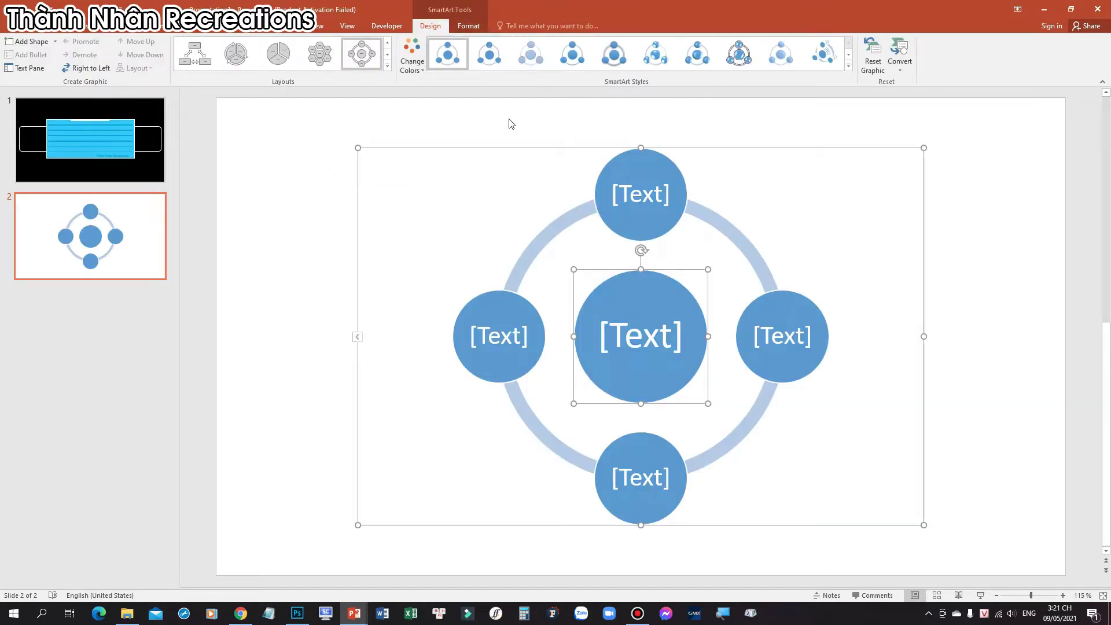
- Type 'Khẩu Hiệu 7K' as the centre circle's label in the Text Pane
left_click(357, 338)
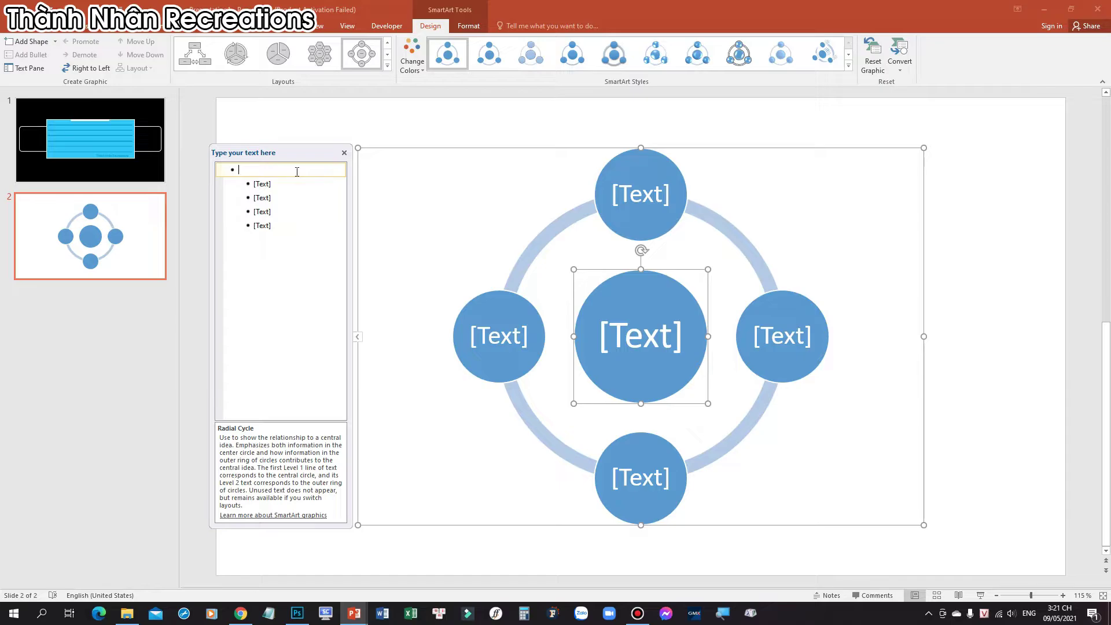
type("Kha")
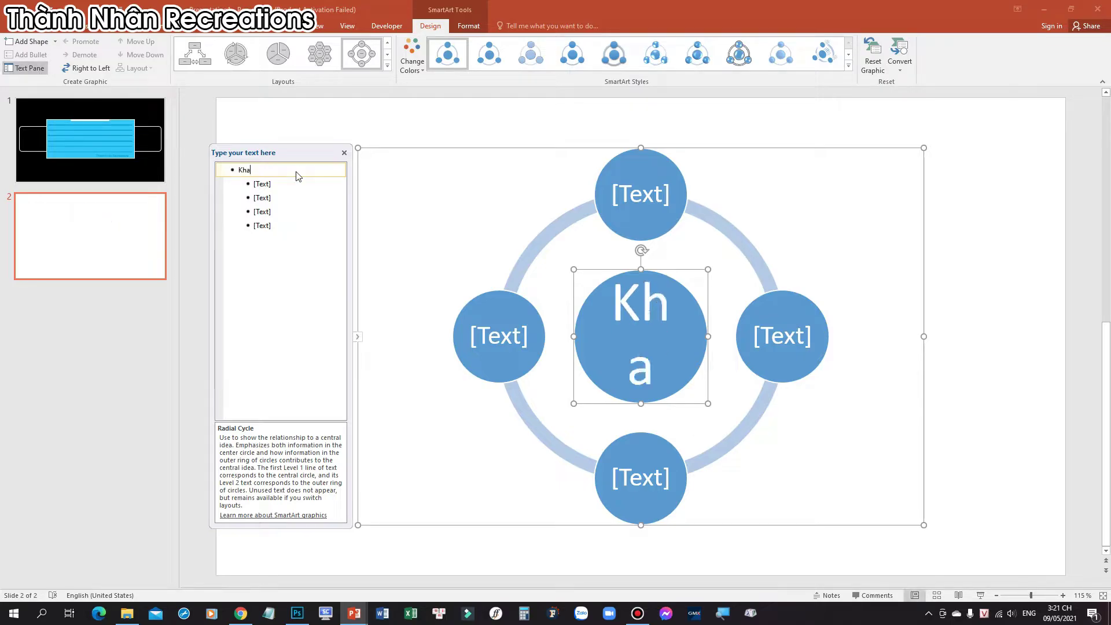
type("âu")
type("ẩu H")
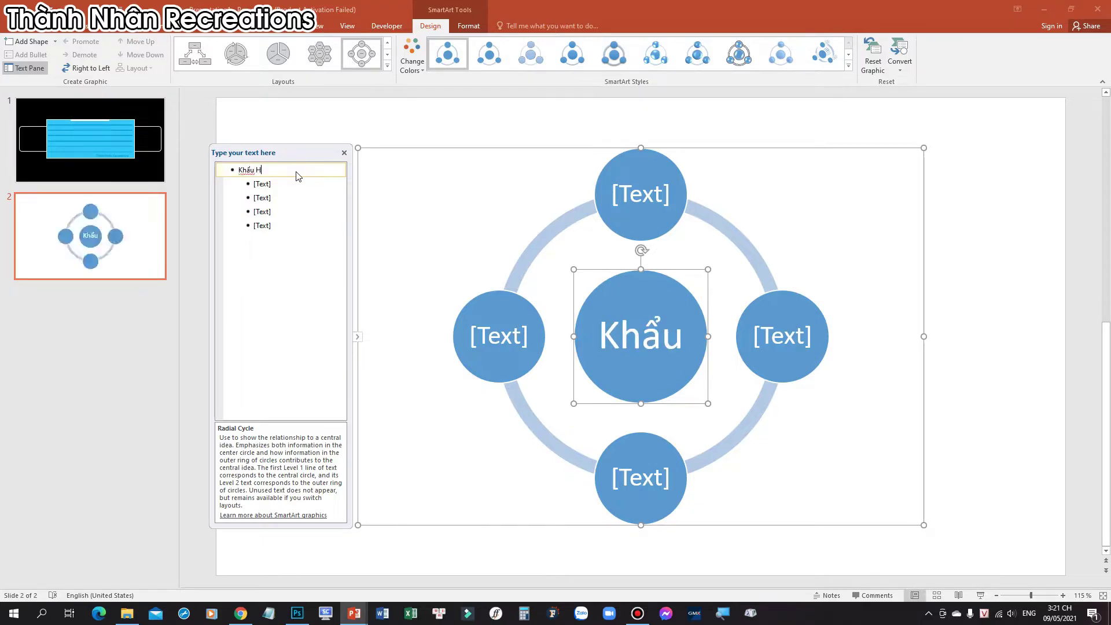
type("ieệu &")
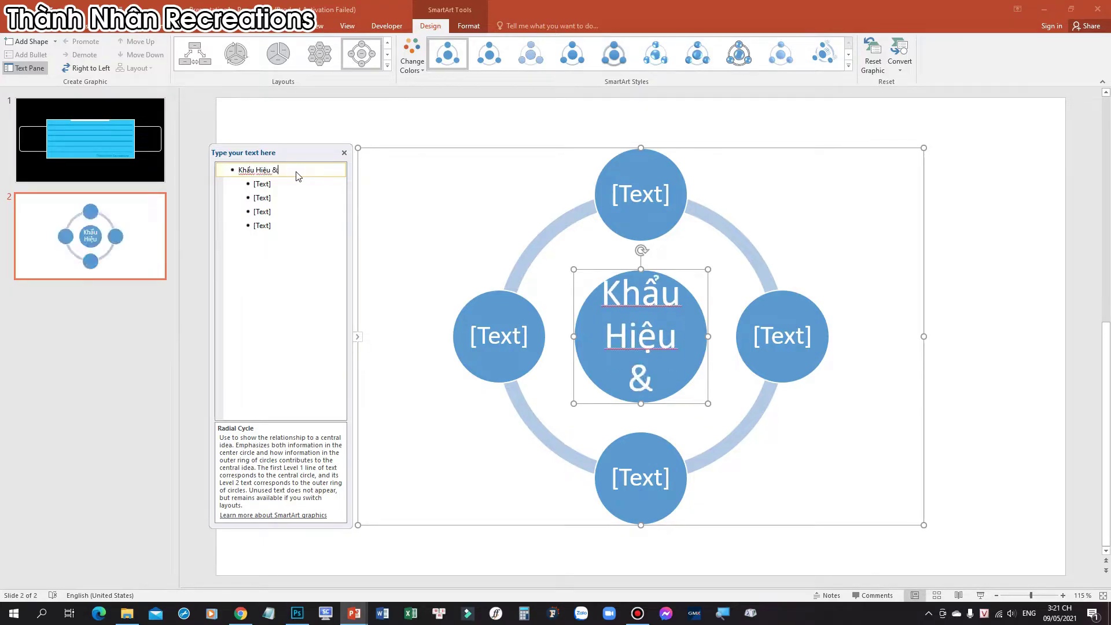
key("BackSpace")
type("7K")
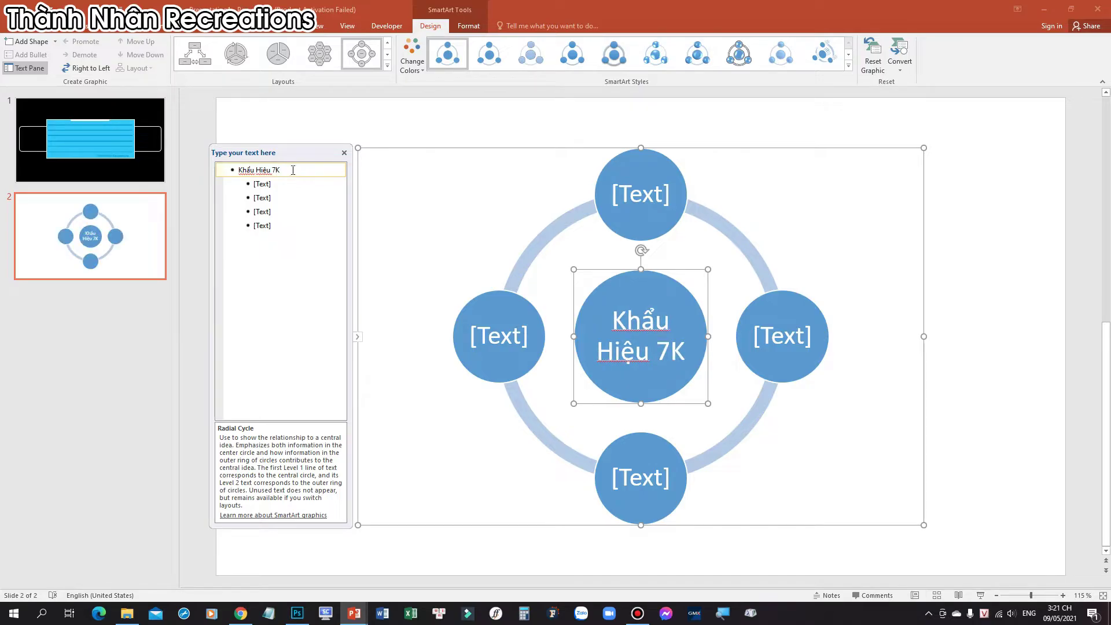
left_click_drag(281, 170, 237, 169)
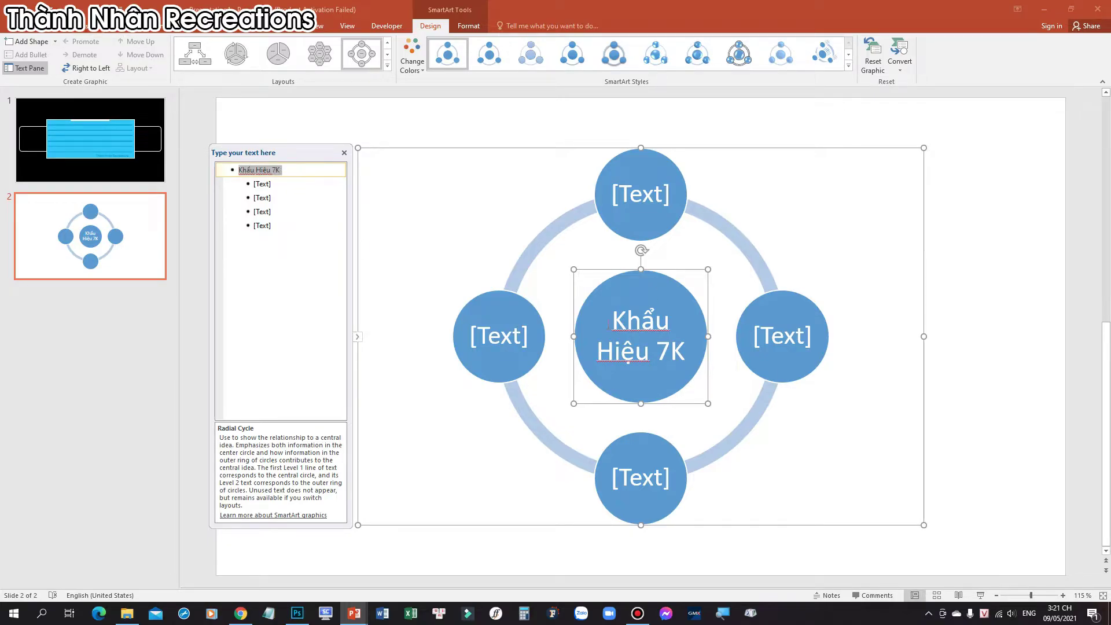
left_click_drag(926, 146, 977, 114)
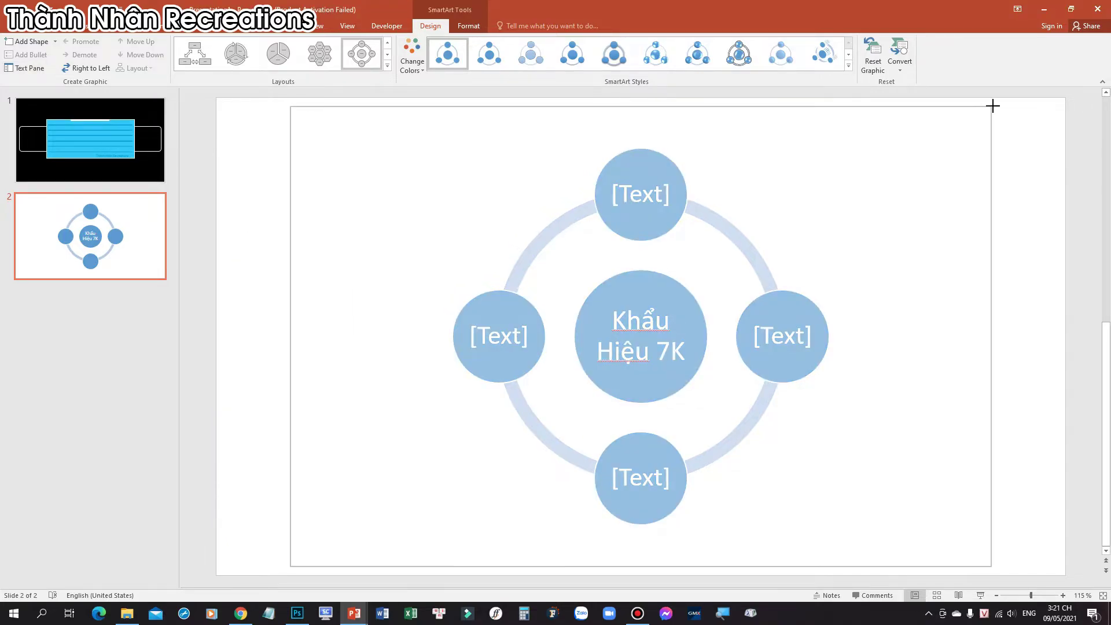
- Enlarge the diagram to fill most of the slide and shrink the centre label to 36
left_click_drag(977, 114, 1004, 99)
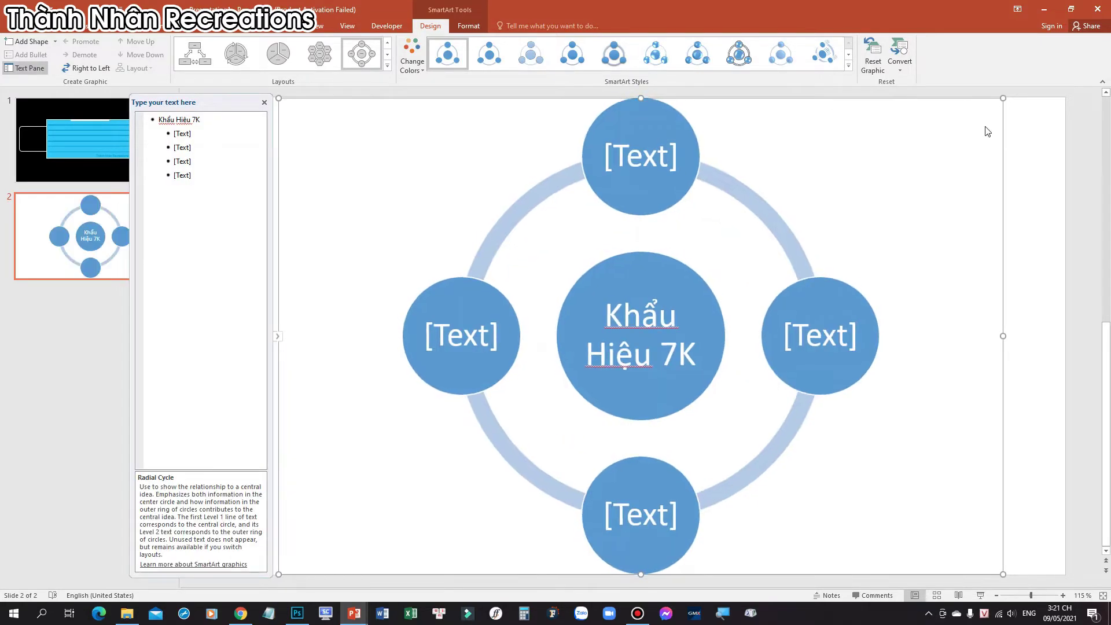
left_click(664, 350)
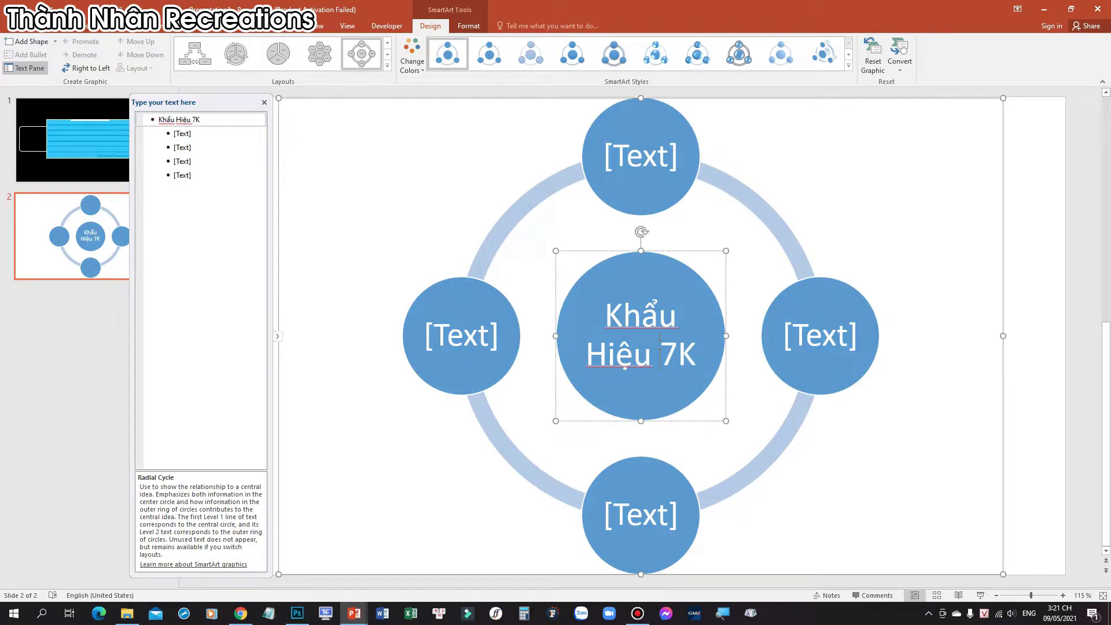
key("ctrl+a")
left_click(62, 29)
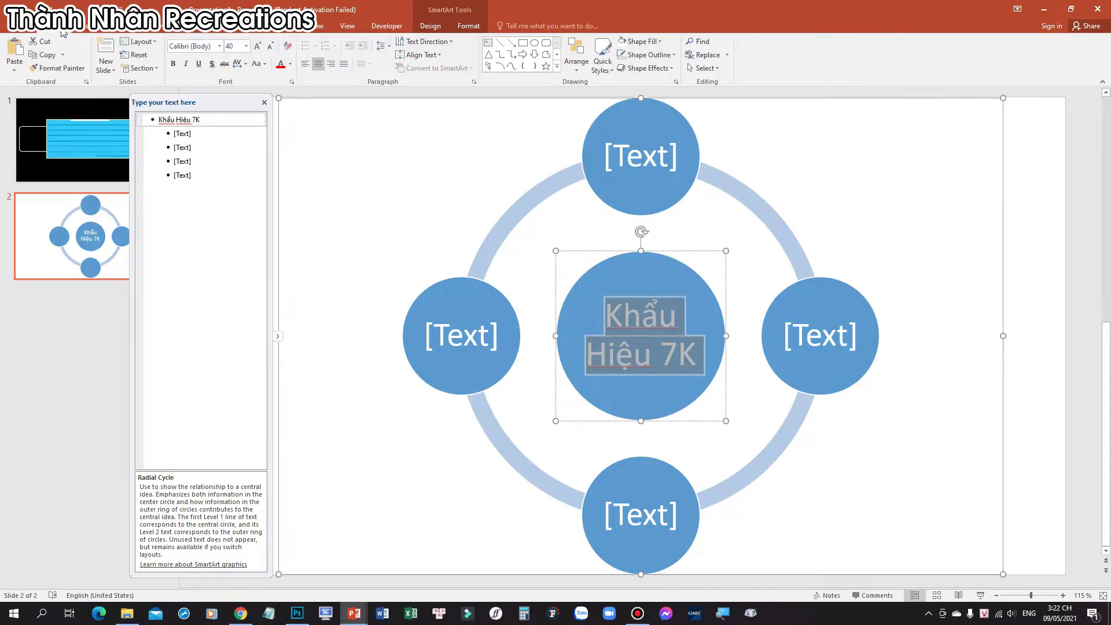
left_click(273, 48)
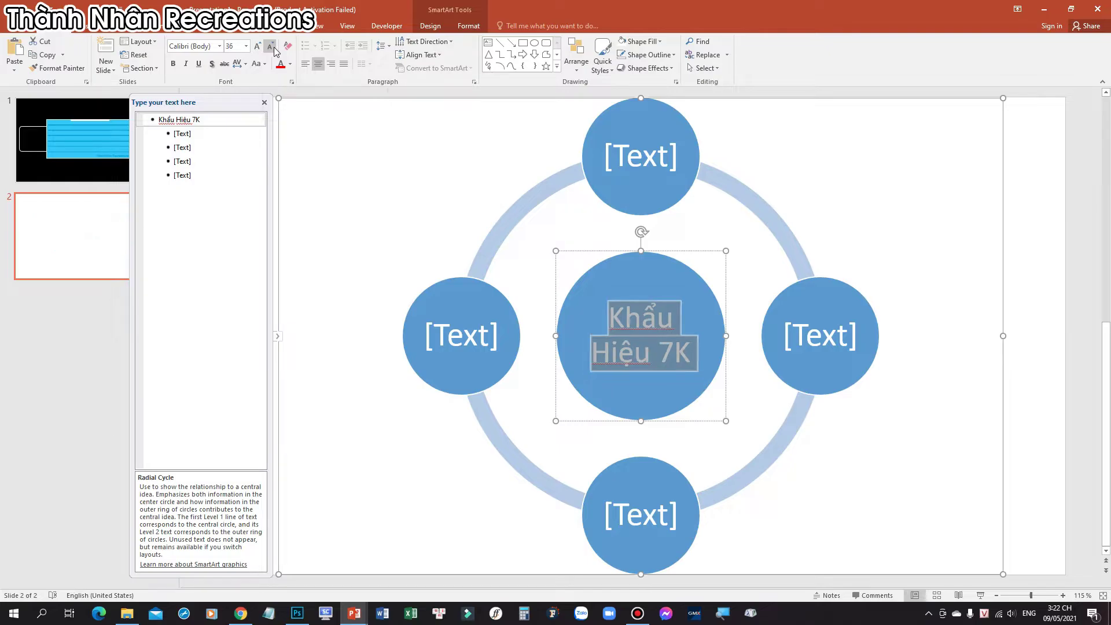
- Move 7K onto its own line and shrink the centre label to 28
left_click(222, 122)
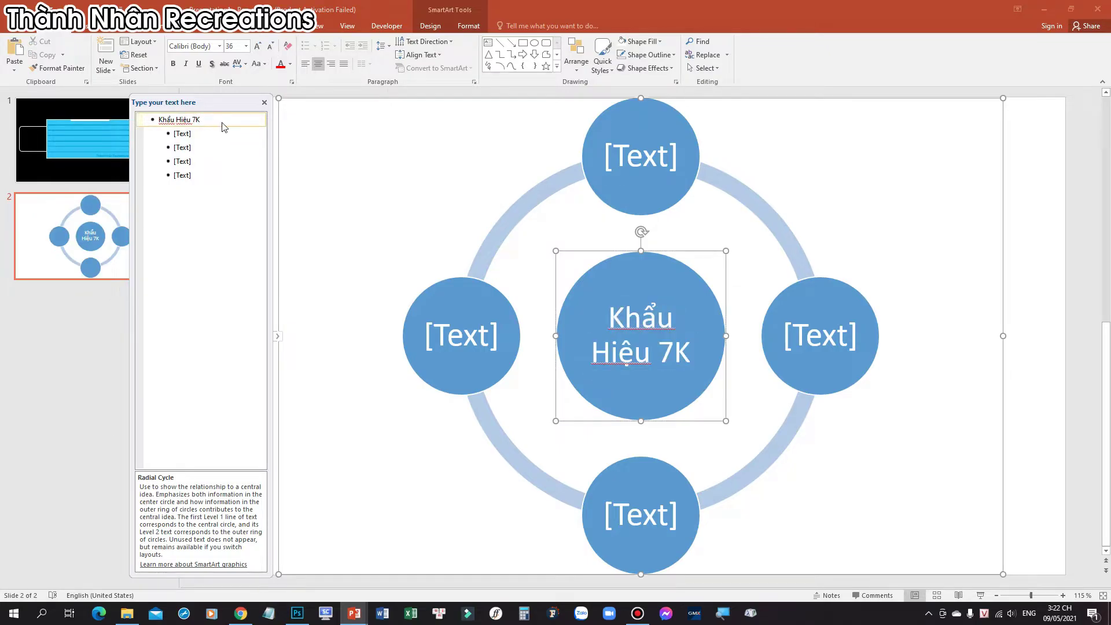
key("BackSpace")
key("shift+Return")
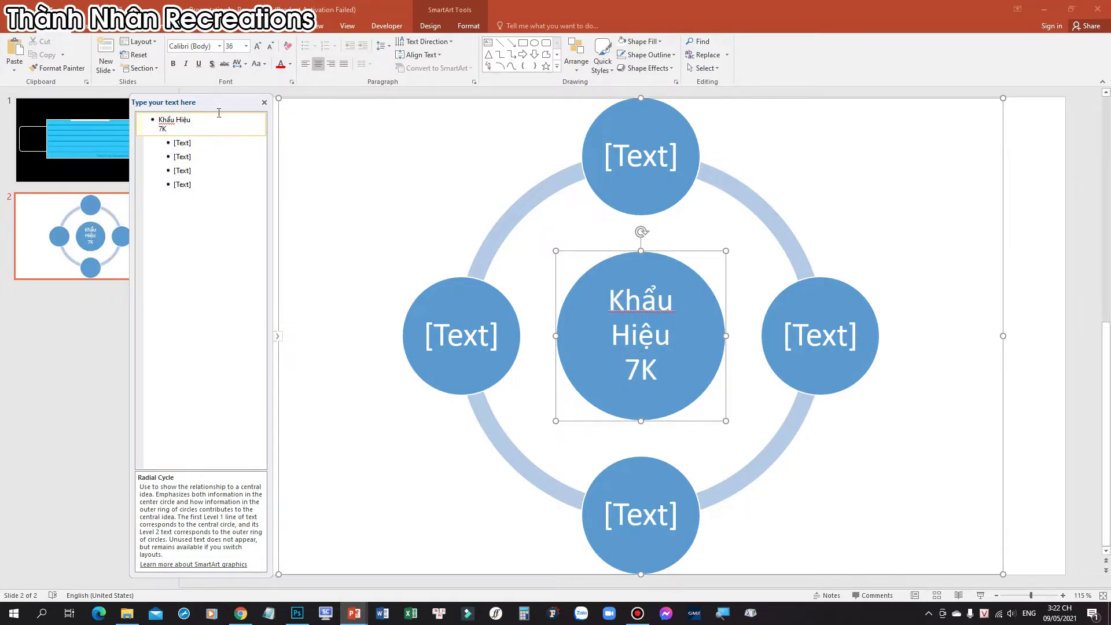
left_click_drag(167, 129, 158, 118)
left_click(270, 49)
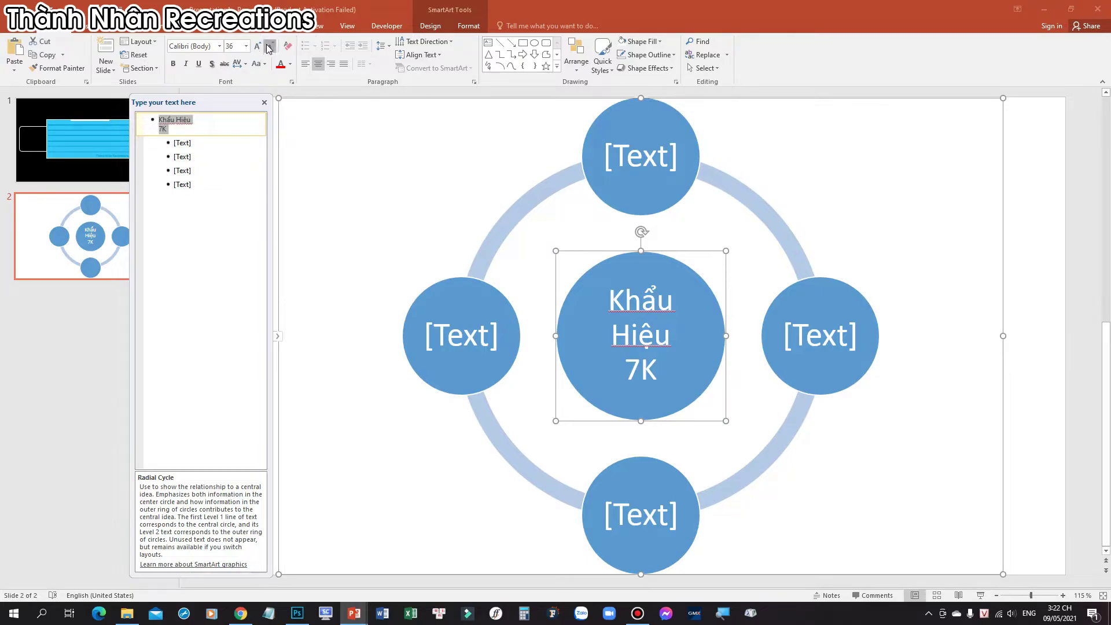
left_click(270, 48)
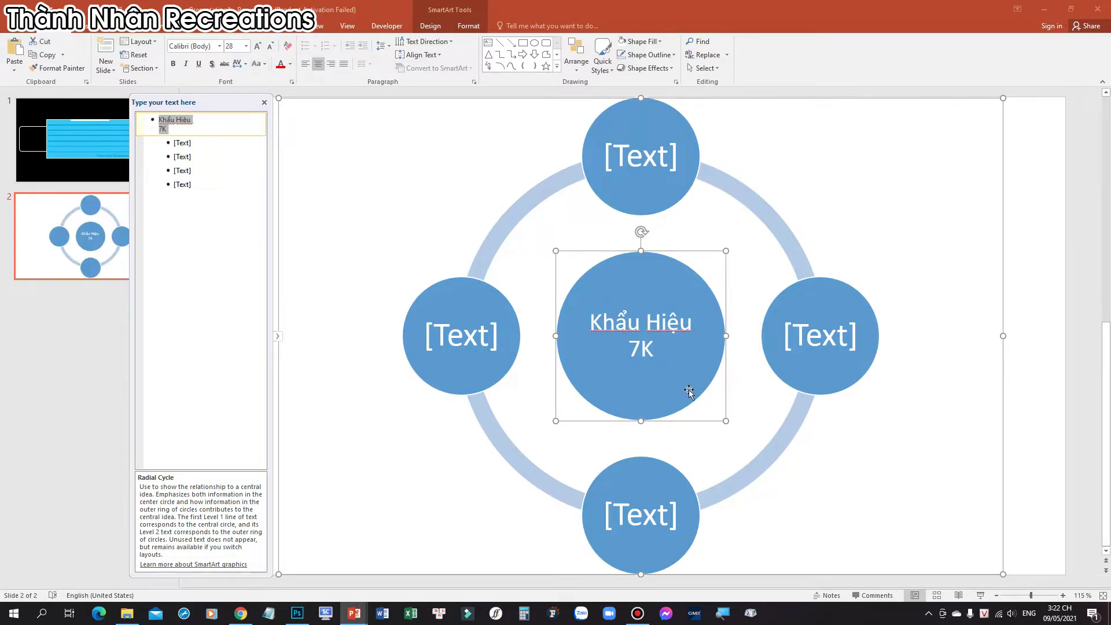
- Enlarge the 7K text to size 80
double_click(653, 353)
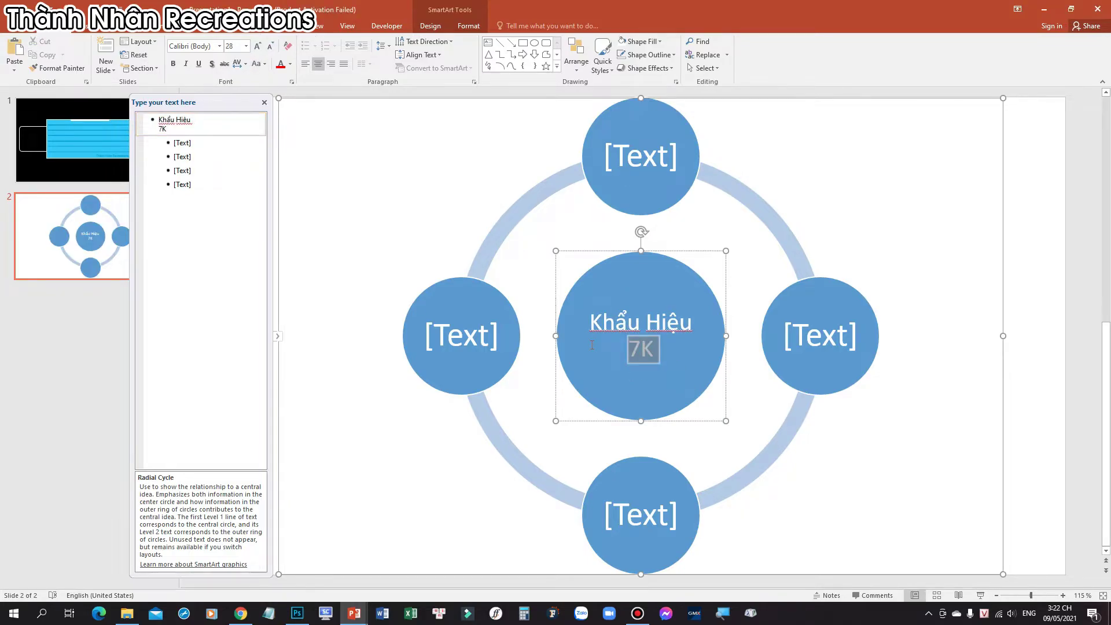
double_click(257, 48)
left_click(257, 48)
double_click(257, 49)
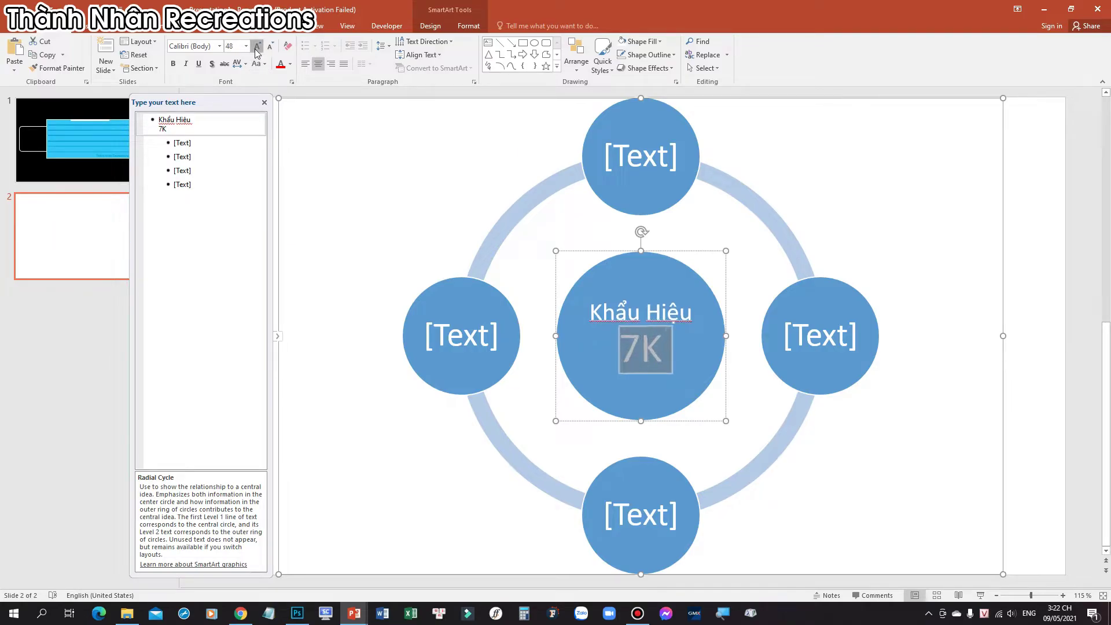
double_click(258, 48)
double_click(257, 49)
left_click(258, 49)
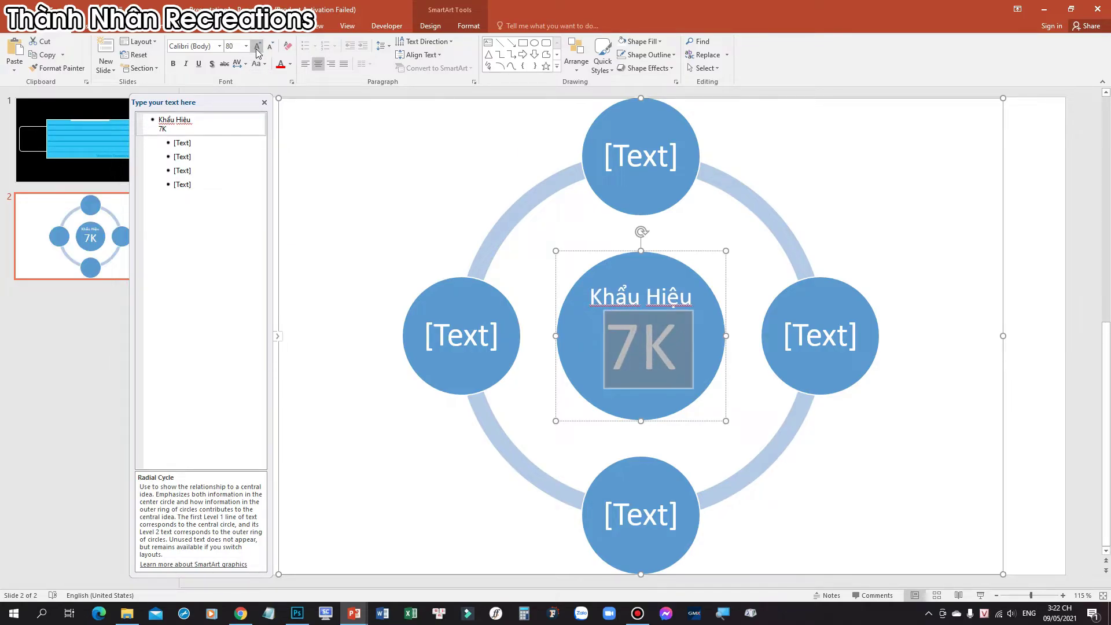
left_click(208, 235)
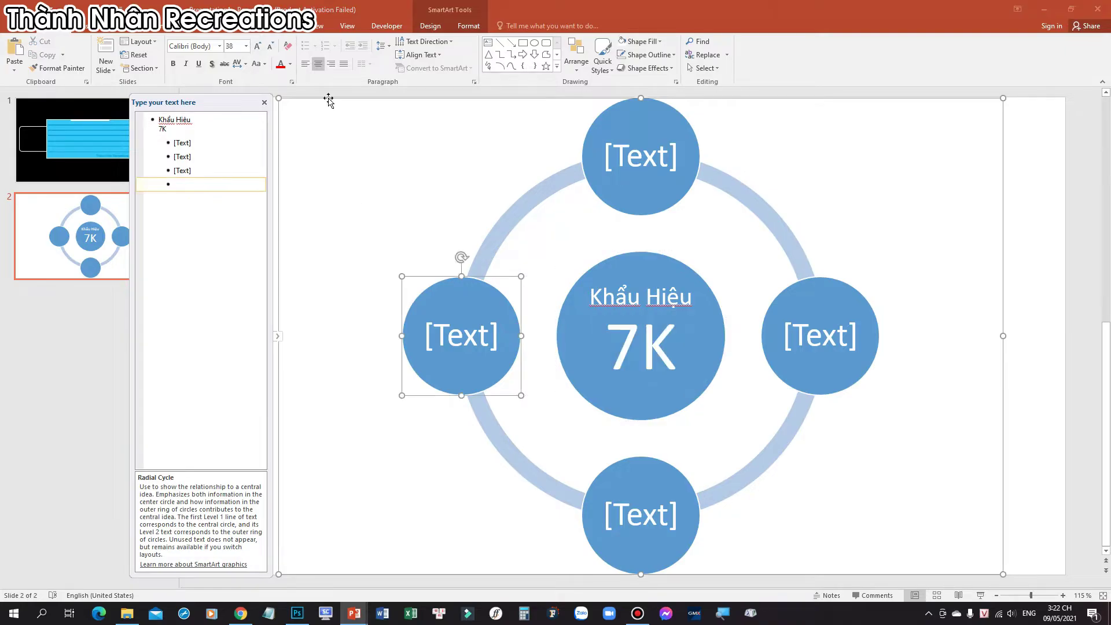
left_click(324, 99)
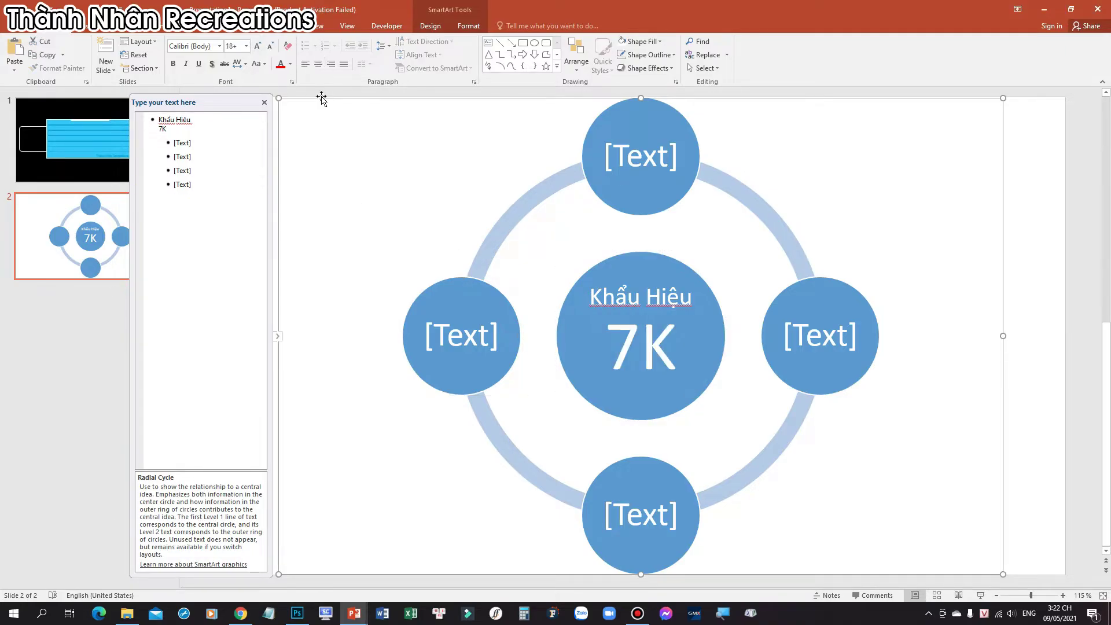
- Apply SVN-Helvetica Neue to the diagram text and shrink 'Khẩu Hiệu' to fit one line
left_click(220, 46)
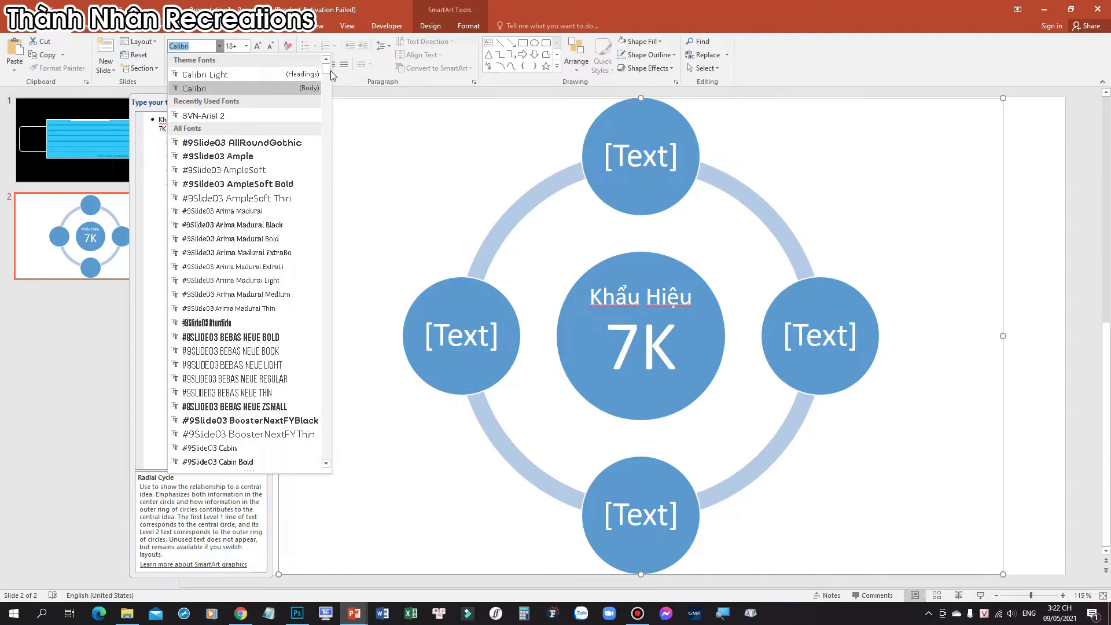
left_click_drag(328, 76, 326, 379)
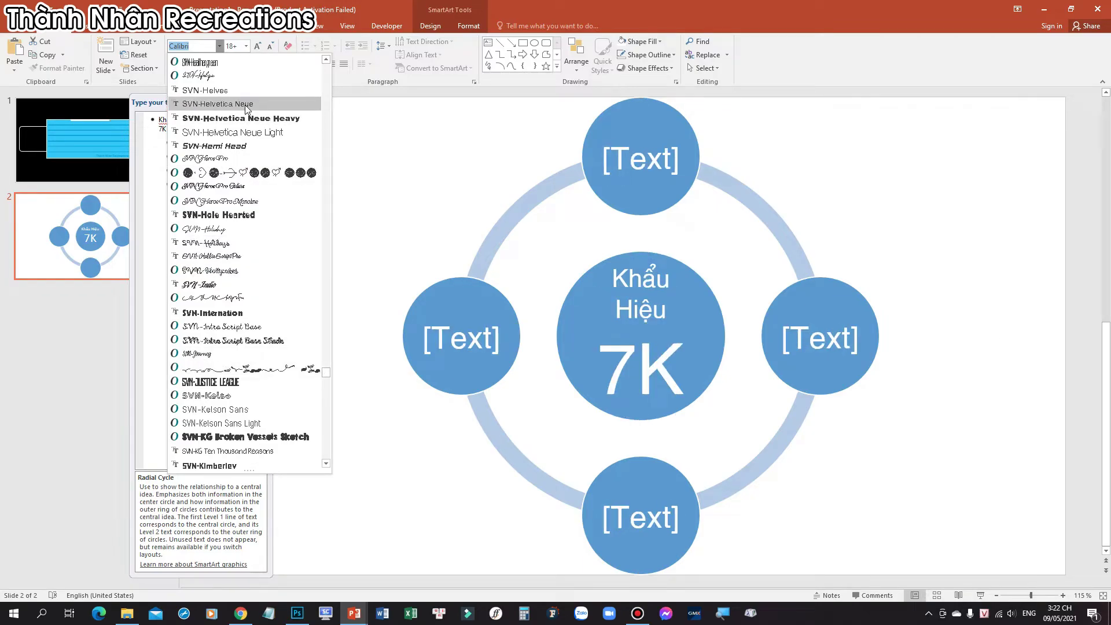
left_click(245, 106)
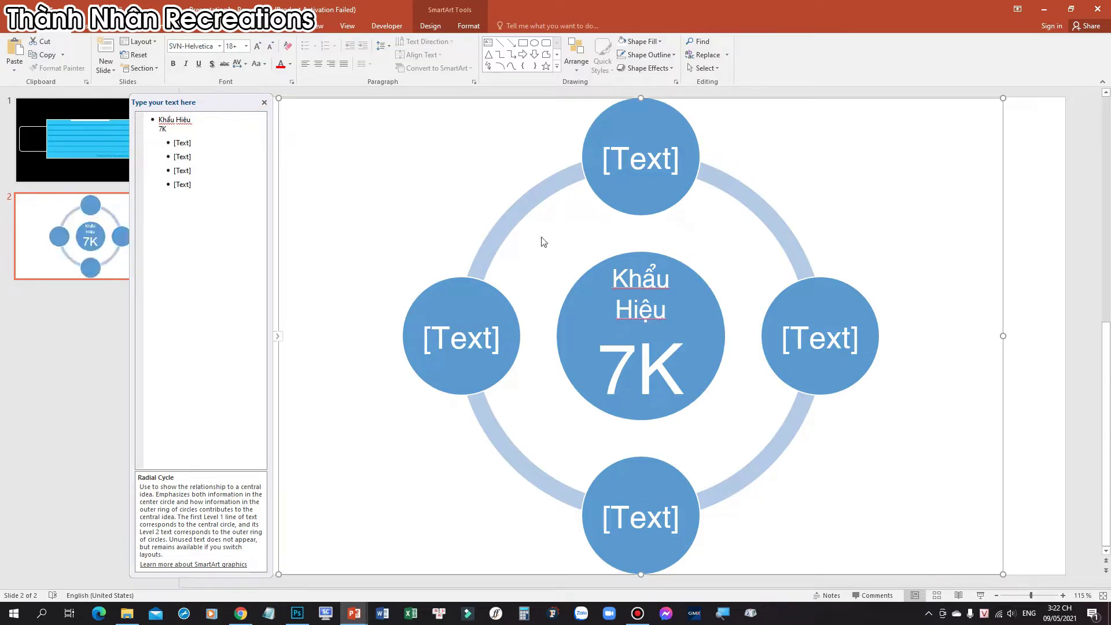
left_click(621, 310)
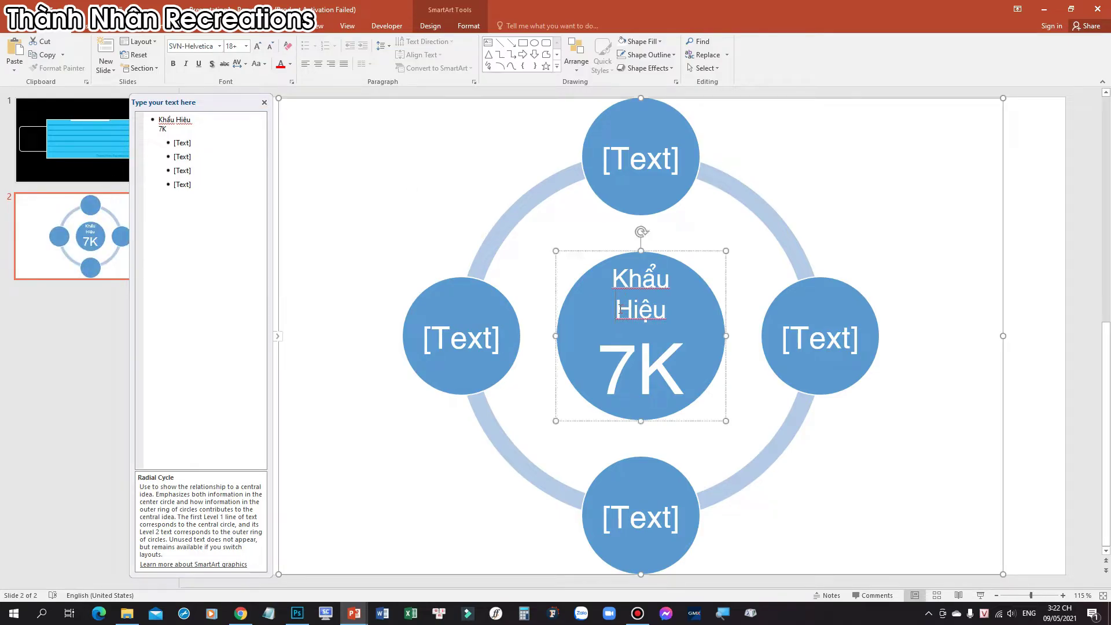
left_click_drag(667, 317, 612, 267)
left_click(273, 51)
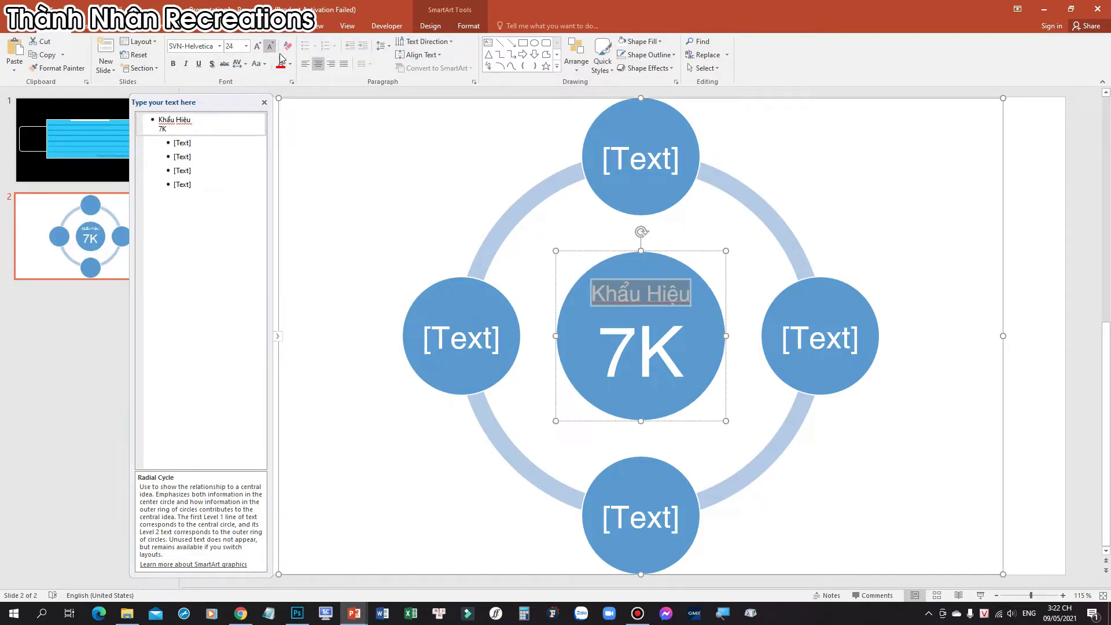
- Make all the diagram's text bold and add a text shadow
mouse_move(712, 333)
left_mouse_down()
mouse_move(675, 351)
mouse_move(597, 350)
left_mouse_up()
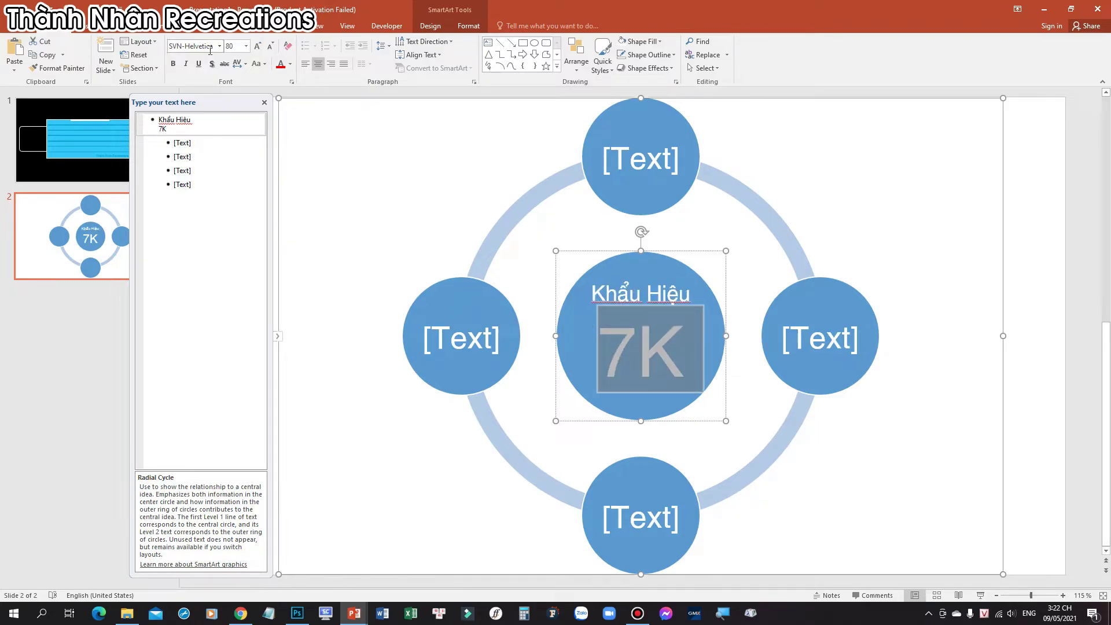
left_click(173, 64)
key("ctrl+a")
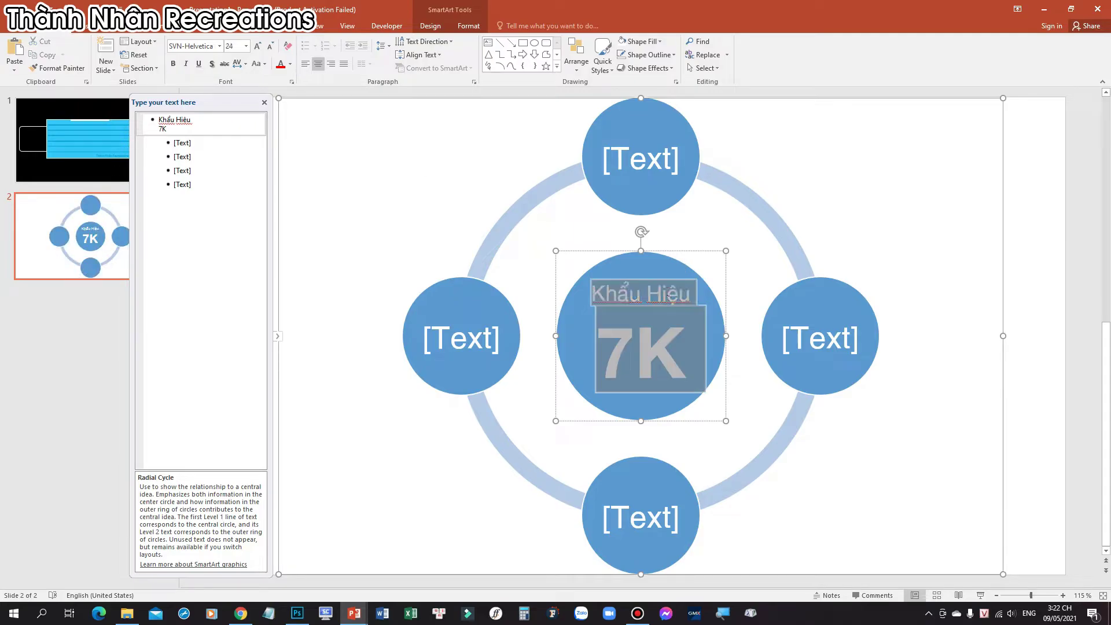
left_click(174, 64)
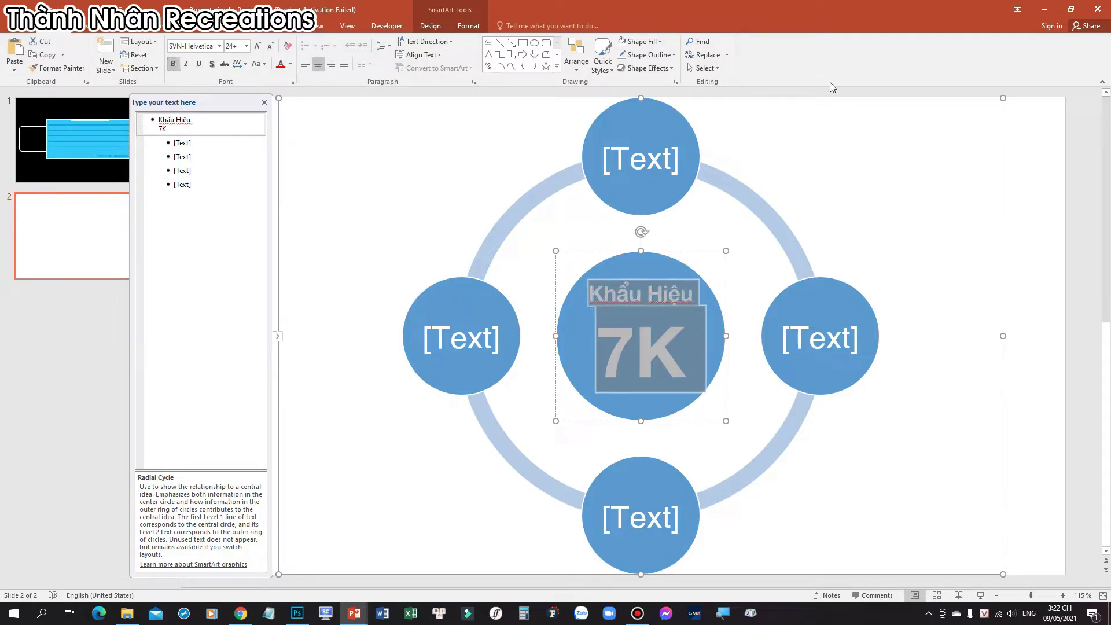
left_click(793, 95)
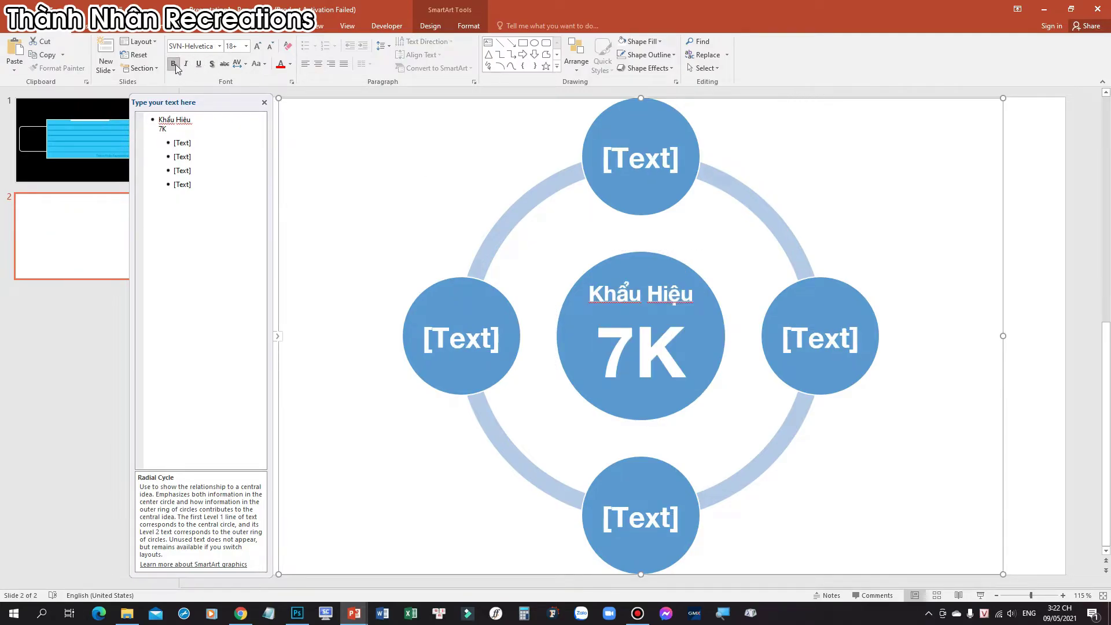
left_click(211, 66)
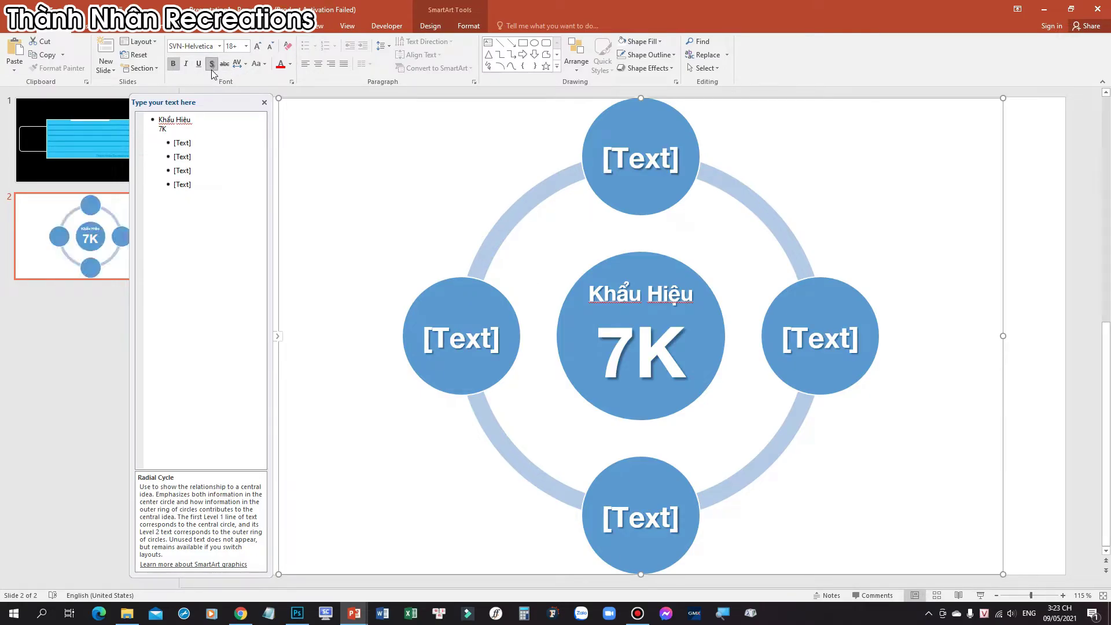
- Label the top, right and bottom circles Khẩu Trang, Khử Khuẩn and Khoảng Cách
left_click(206, 143)
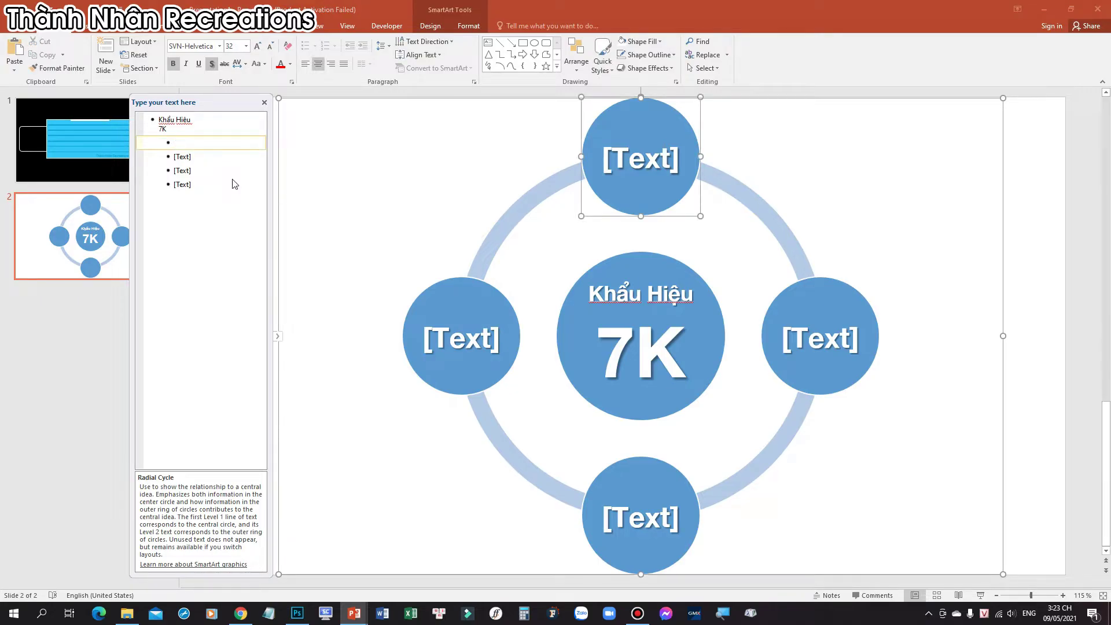
type("Khẩu")
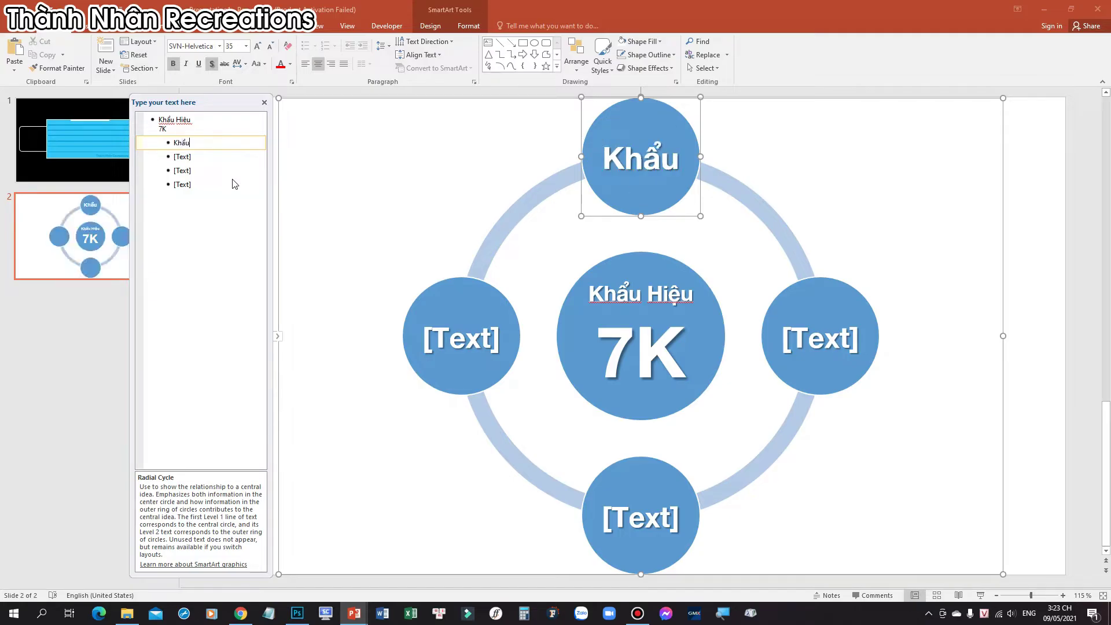
type(" Tranf")
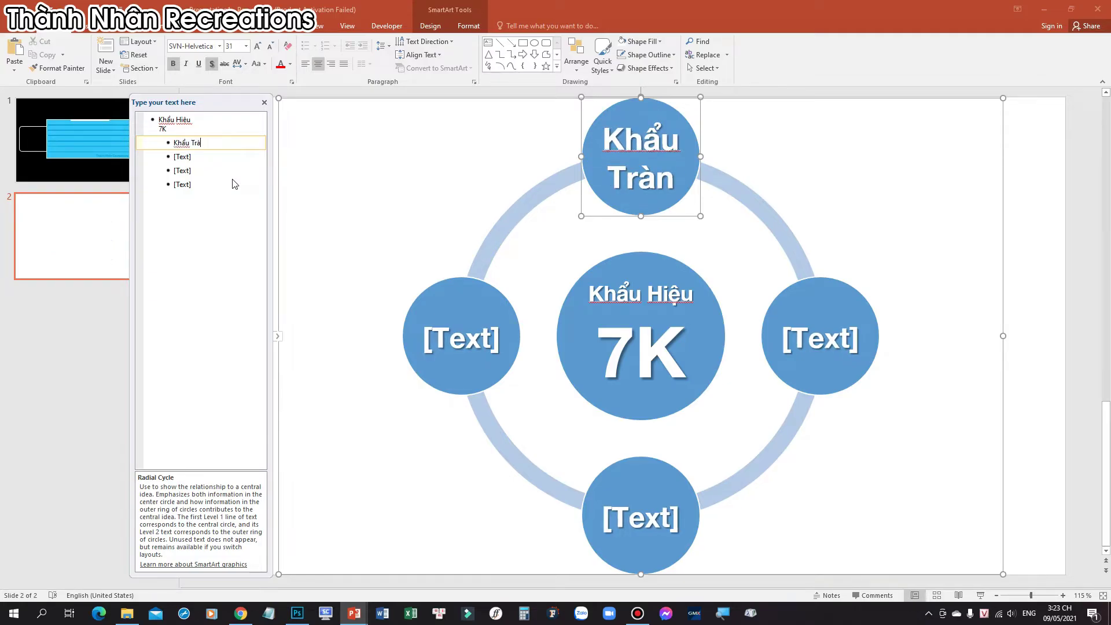
key("BackSpace")
key("BackSpace")
type("ang")
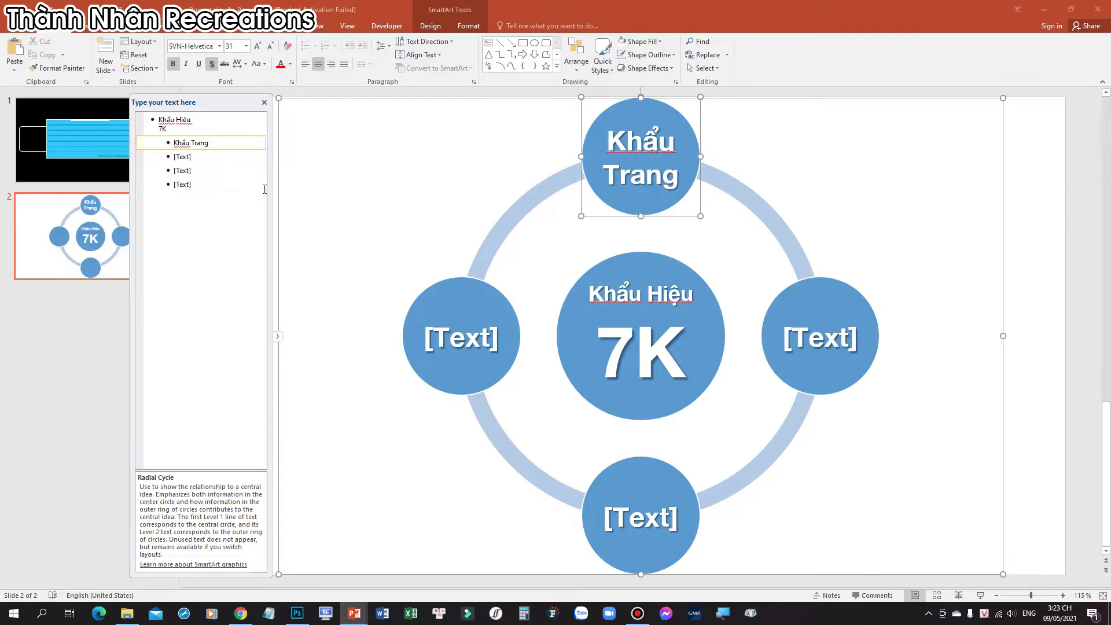
left_click(195, 158)
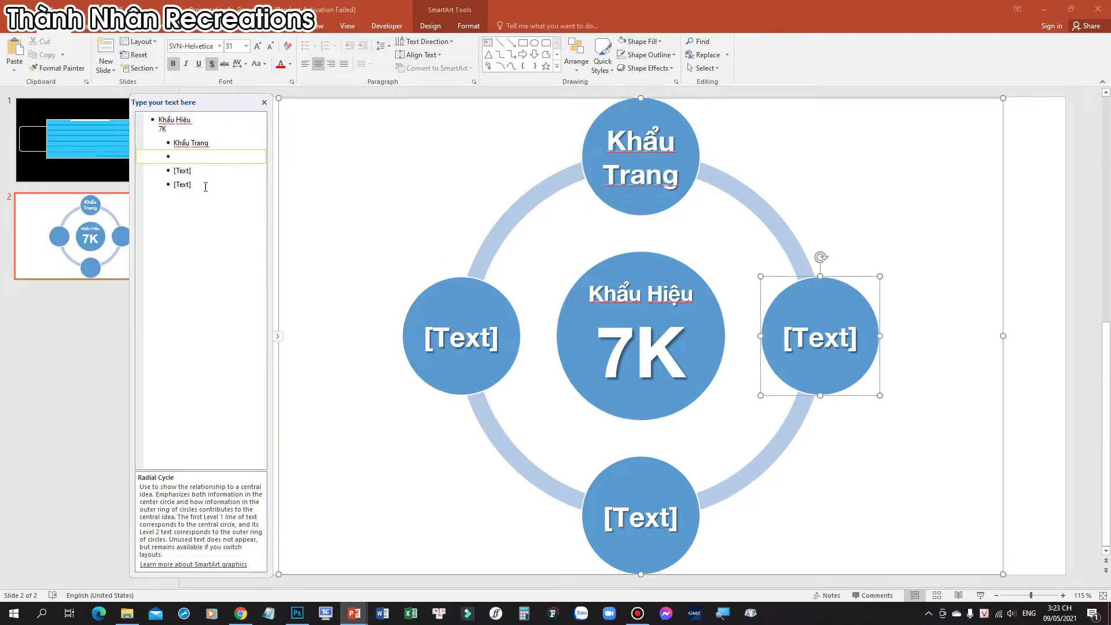
type("Khử Khuẩn")
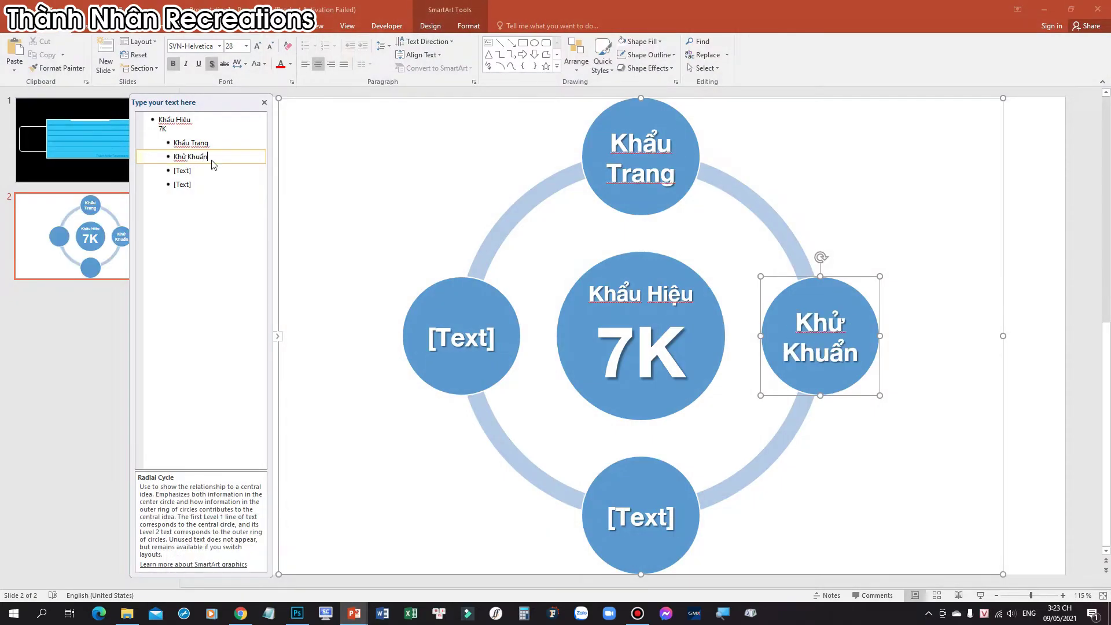
left_click(199, 172)
type("Khoa")
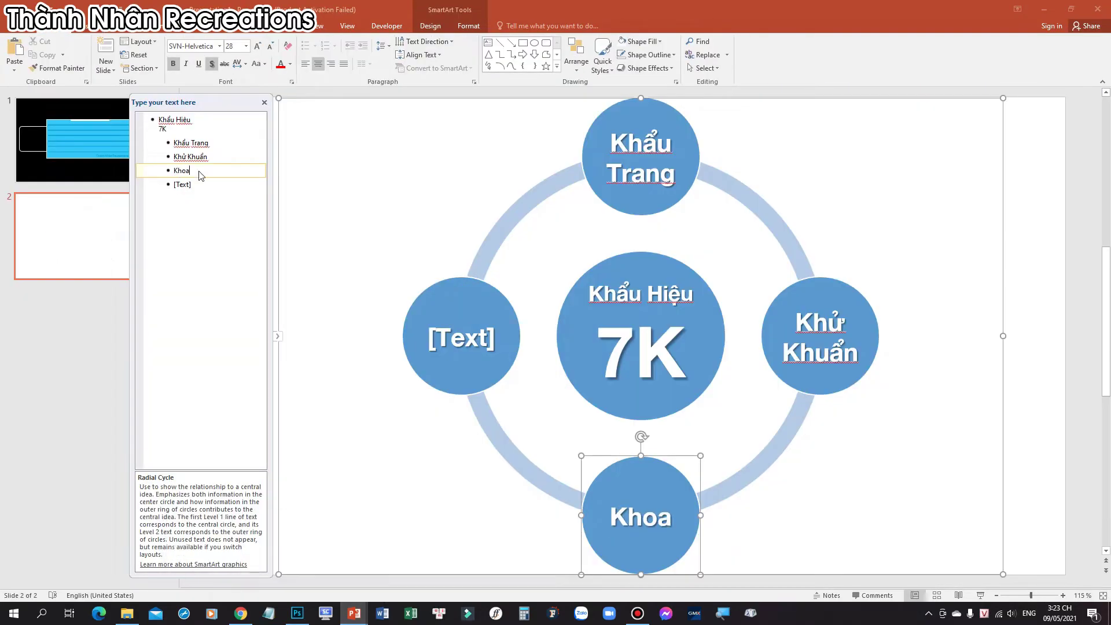
type("ảng Cách")
left_click(182, 185)
- Label the next circles Không Tập Trung and Khai Báo Y Tế, each broken across lines
left_click(472, 573)
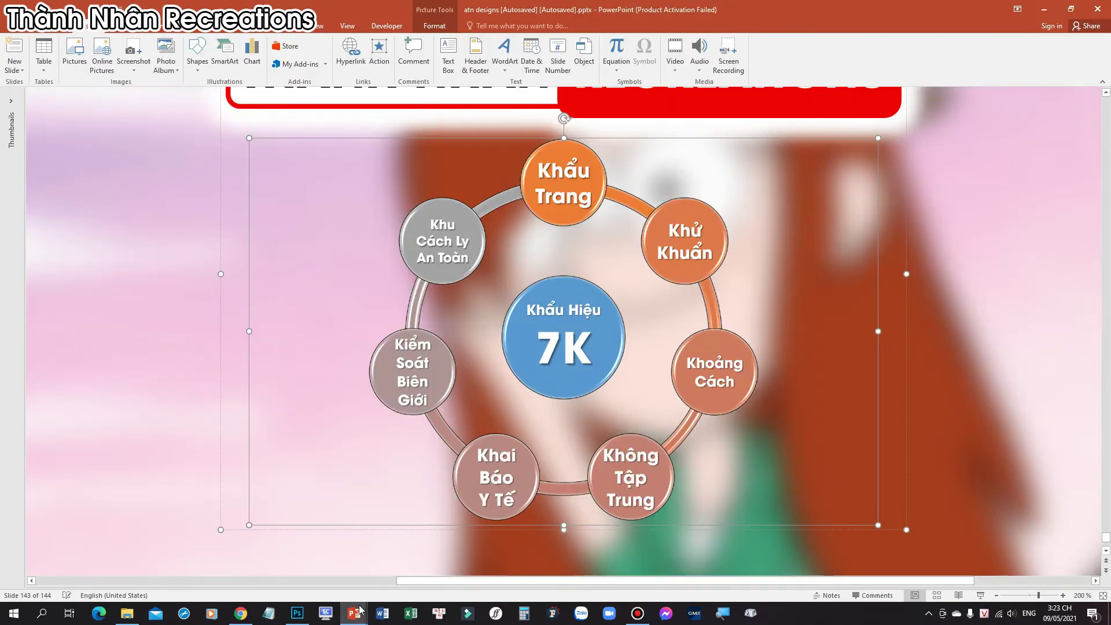
left_click(359, 608)
type("Không Tập Trung")
key("Return")
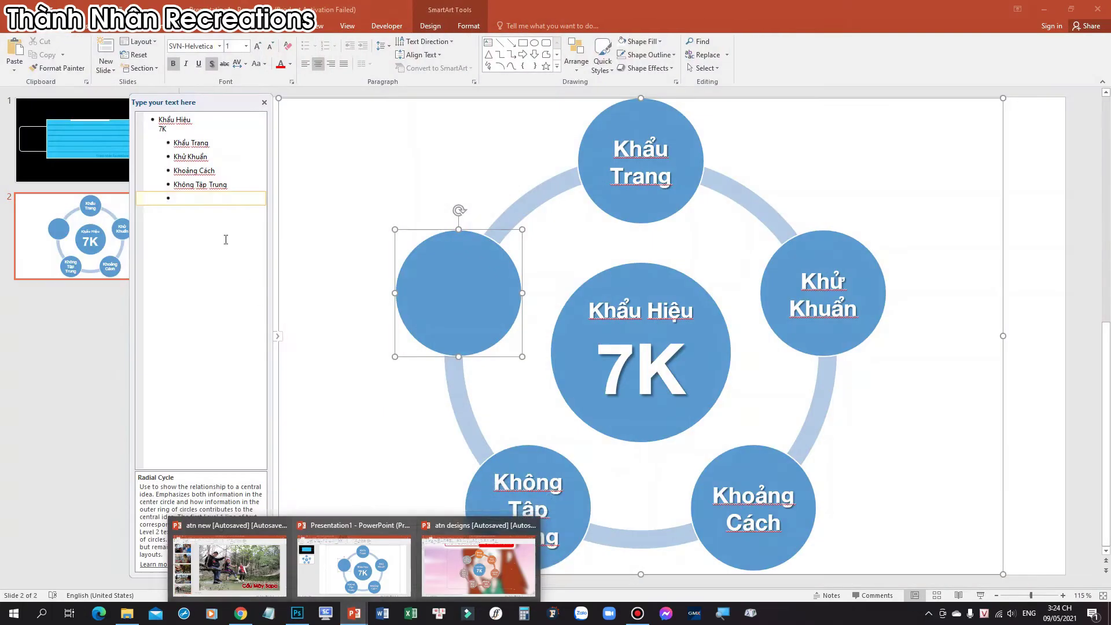
type("Khai Báo Y Tế")
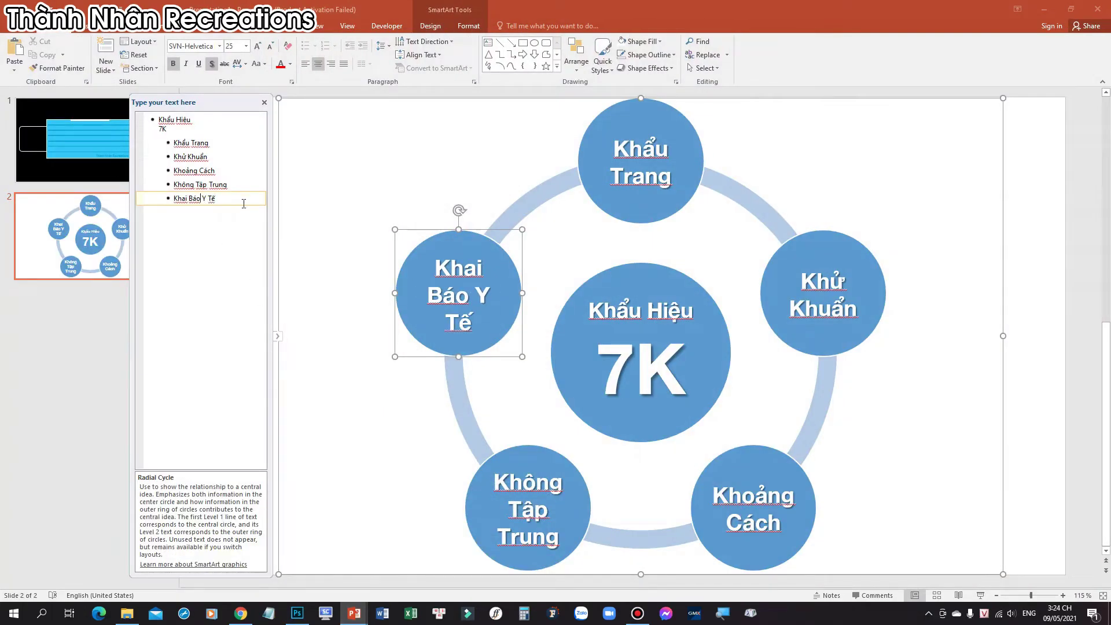
key("Delete")
key("shift+Return")
key("Up")
key("Up")
key("ctrl+Right")
key("shift+Return")
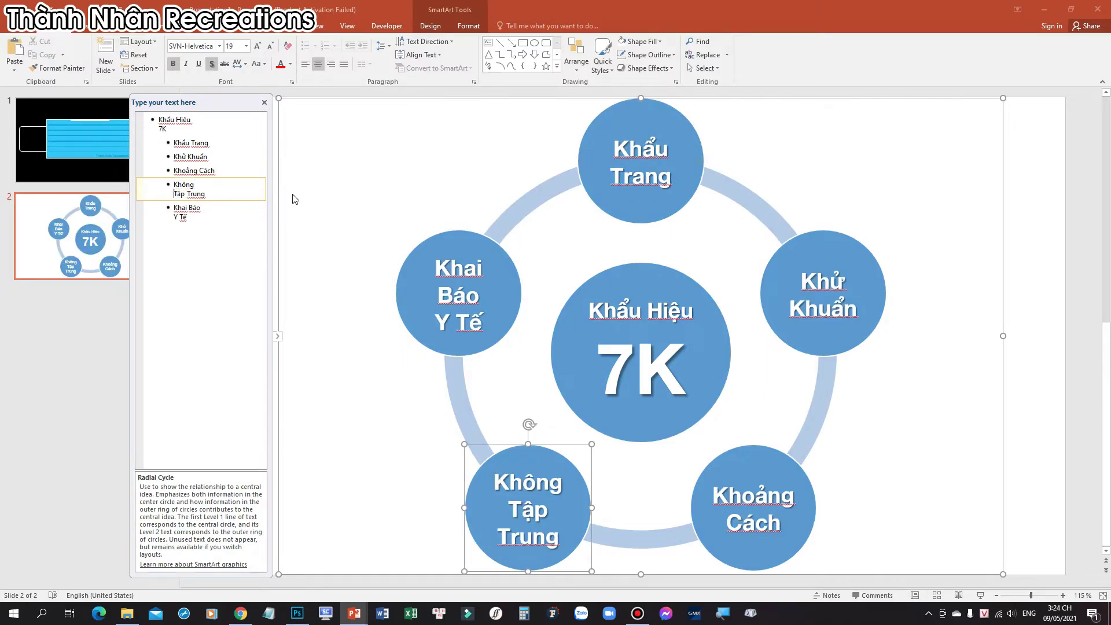
key("ctrl+Right")
key("shift+Return")
left_click(203, 229)
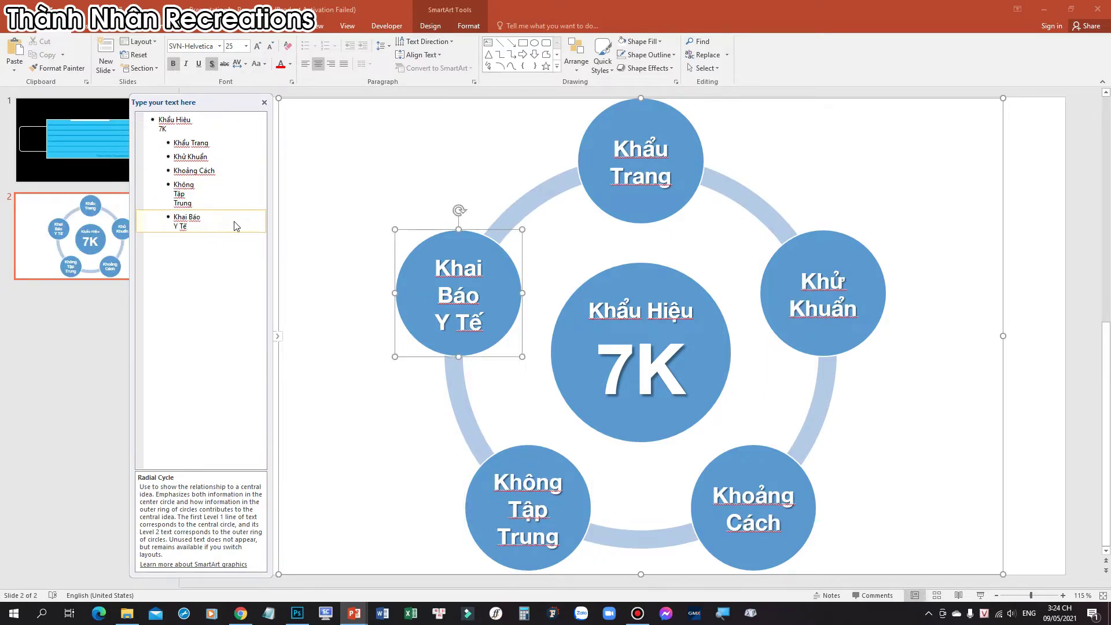
- Add circles labelled Kiểm Soát Biên Giới and Khu Cách Ly, each split over two lines
key("Return")
type("Kiểm S")
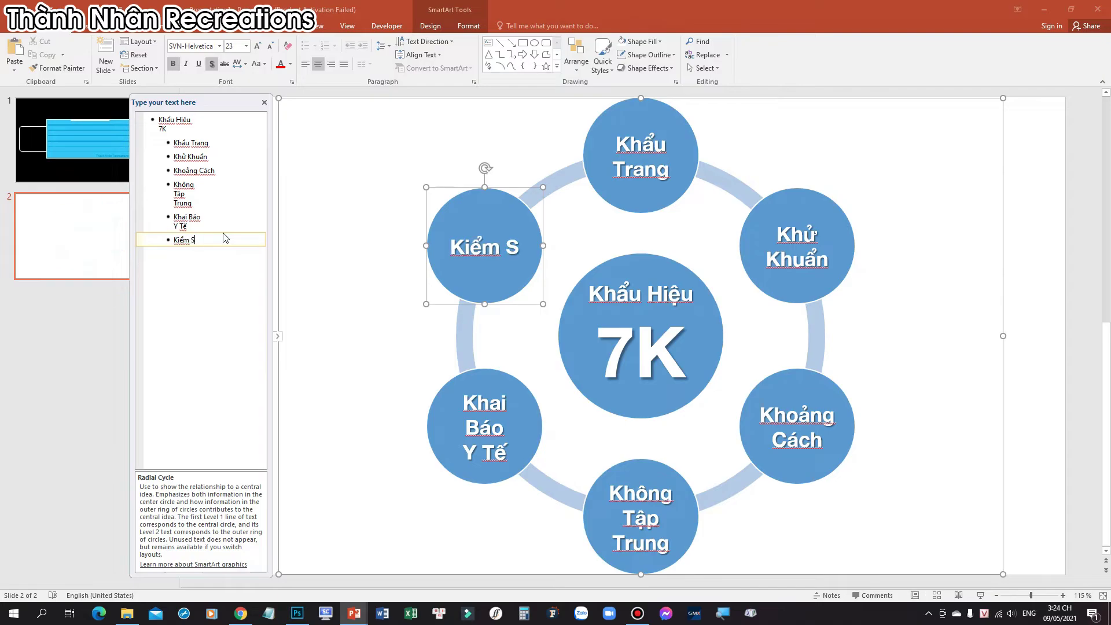
type("oát Biên Giới")
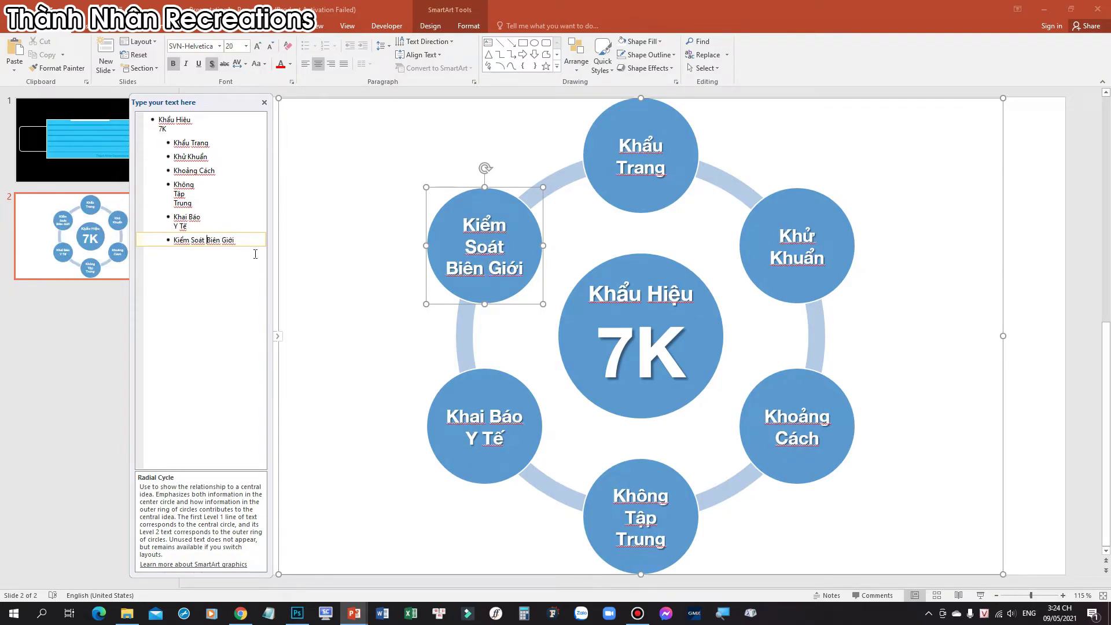
key("BackSpace")
key("shift+Return")
left_click(220, 249)
key("Return")
type("K")
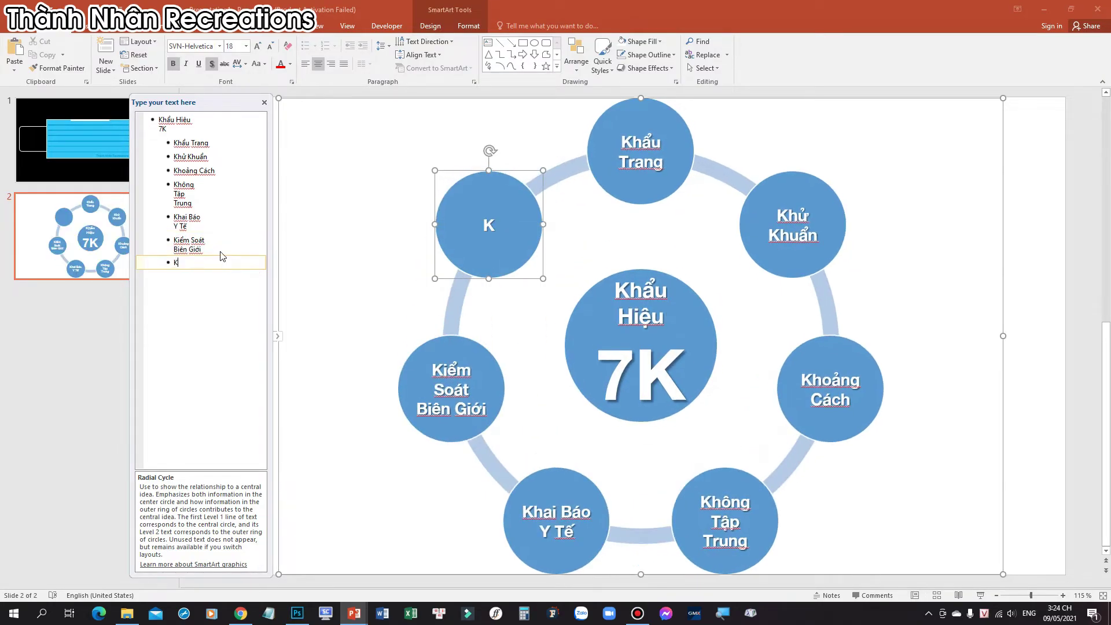
type("hu Cách Ly")
key("shift+Return")
- Finish the Khu Cách Ly An Toan label, shrink it and put Khu on its own line
type("An Toan")
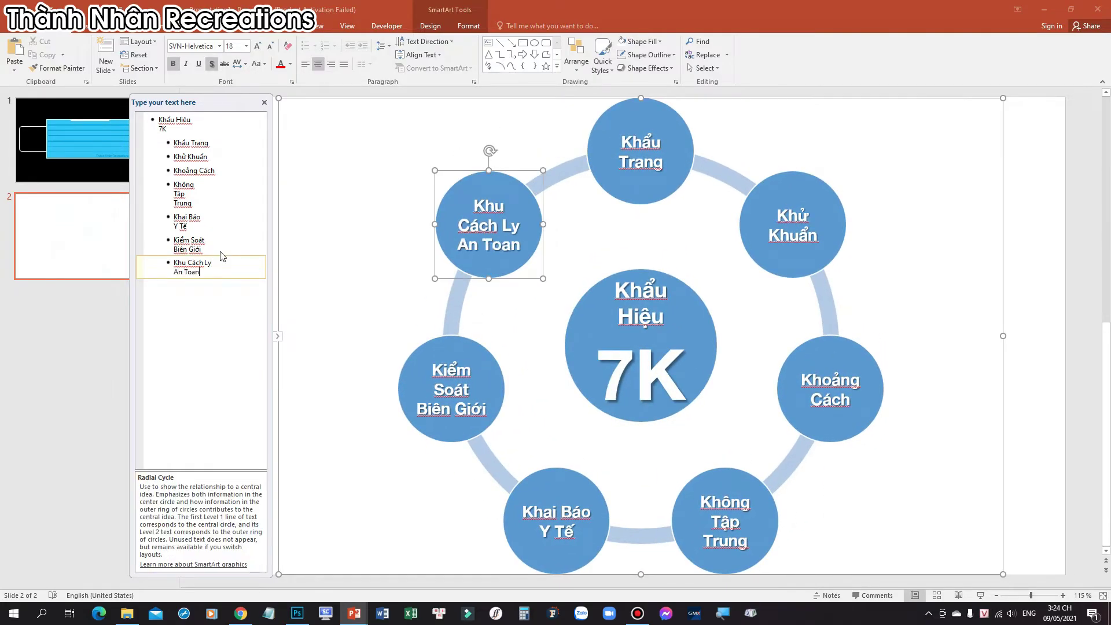
type("f")
left_click(525, 198)
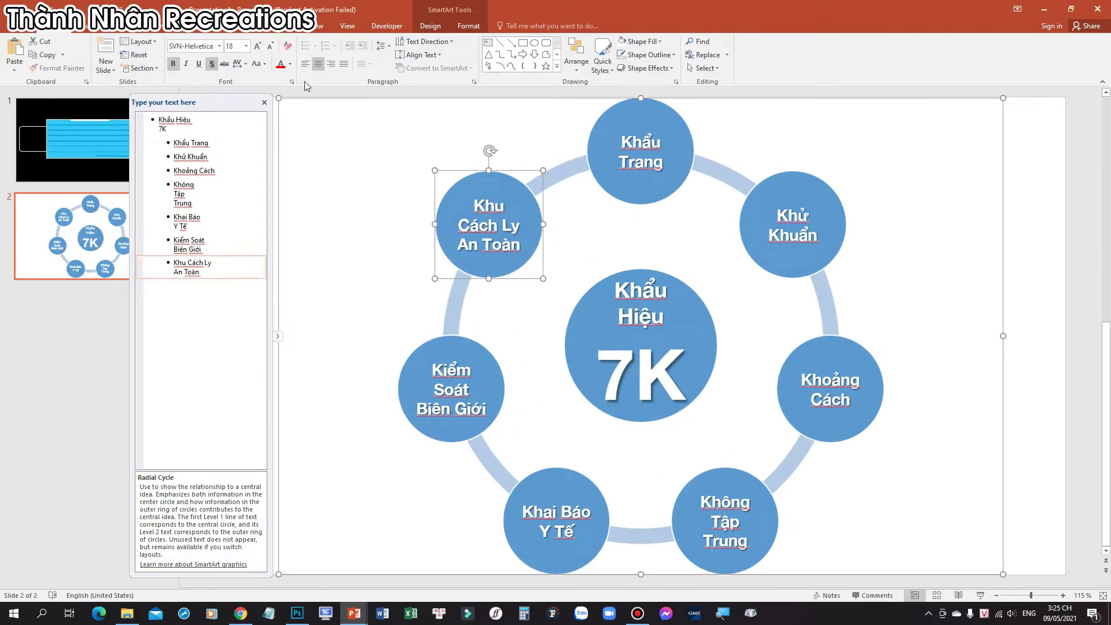
left_click(272, 49)
left_click(272, 49)
left_click(269, 49)
left_click(186, 263)
key("shift+Return")
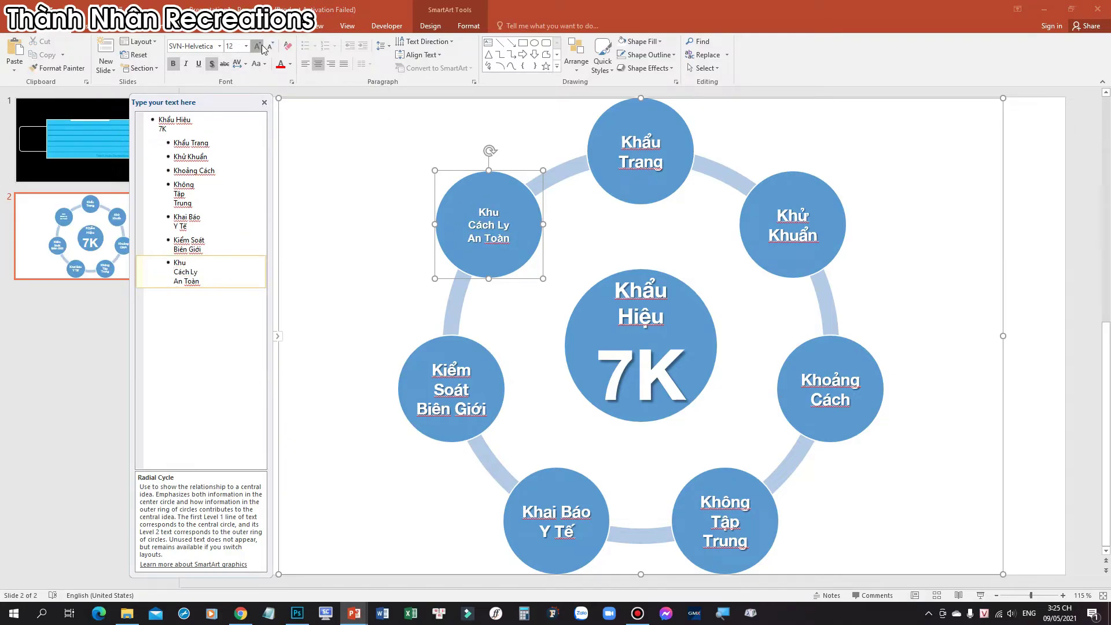
- Enlarge the Khu Cách Ly An Toan, Kiểm Soát Biên Giới and Khai Báo Y Tế label text
left_click(257, 46)
left_click(487, 354)
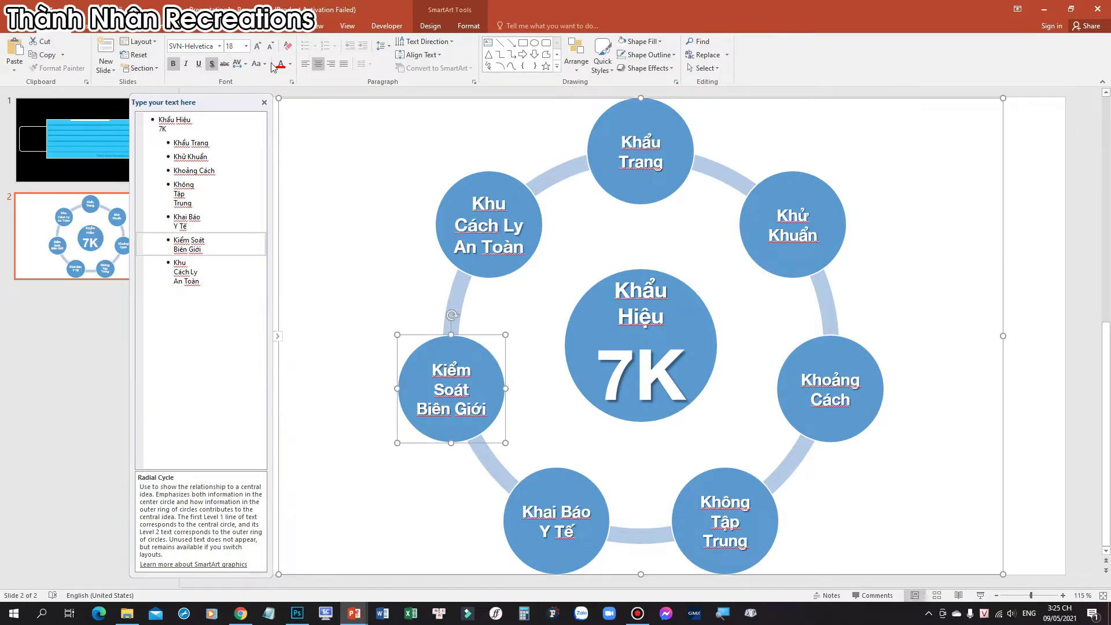
left_click(257, 45)
left_click(556, 509)
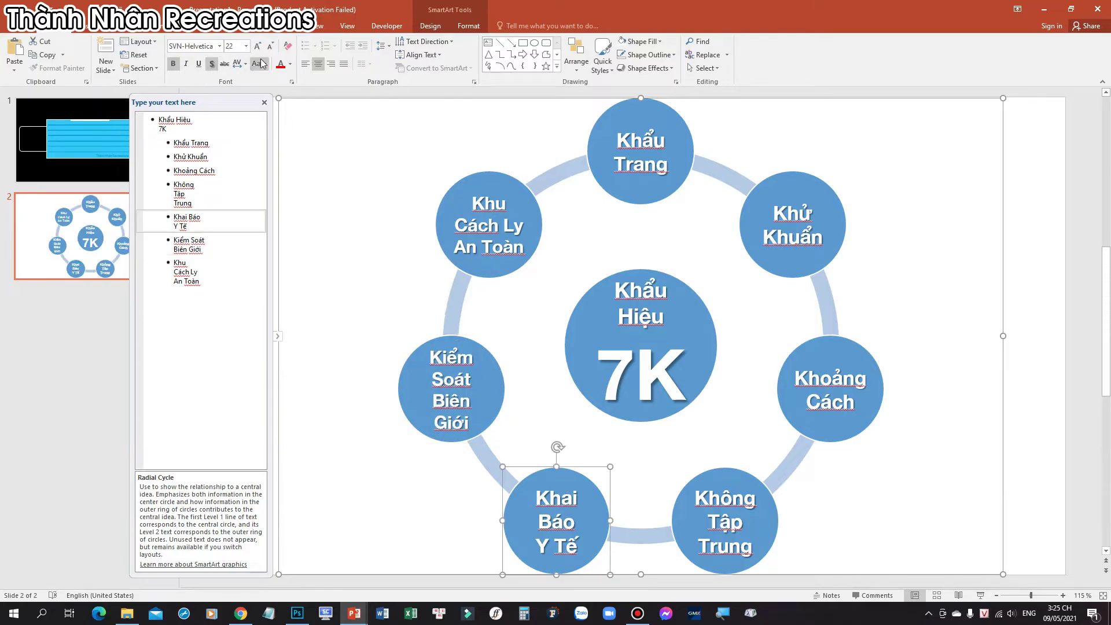
left_click(269, 45)
- Enlarge the centre circle and its text, and set 7K in SVN-Helvetica Neue Heavy
left_click(700, 353)
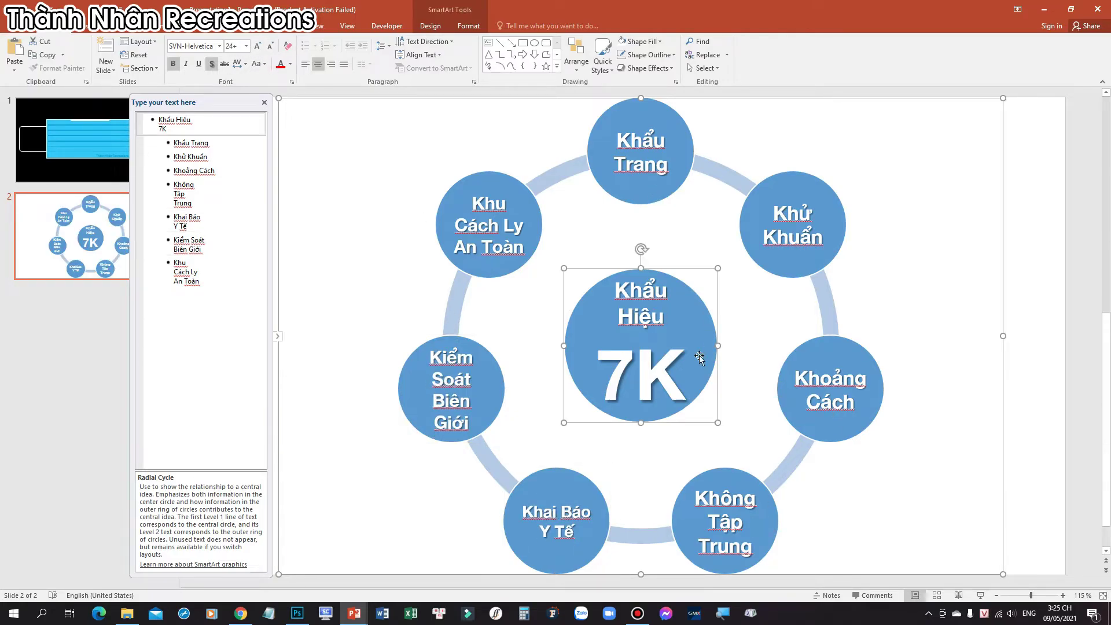
left_click(270, 46)
left_click_drag(718, 268, 746, 226)
left_click(261, 50)
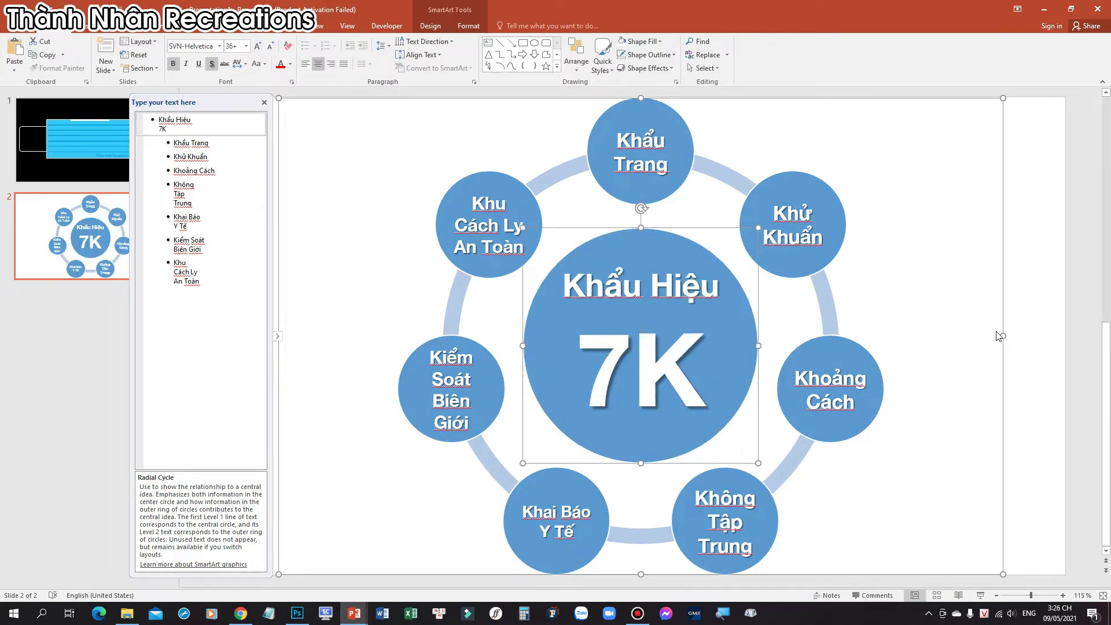
left_click_drag(735, 370, 540, 366)
left_click(219, 46)
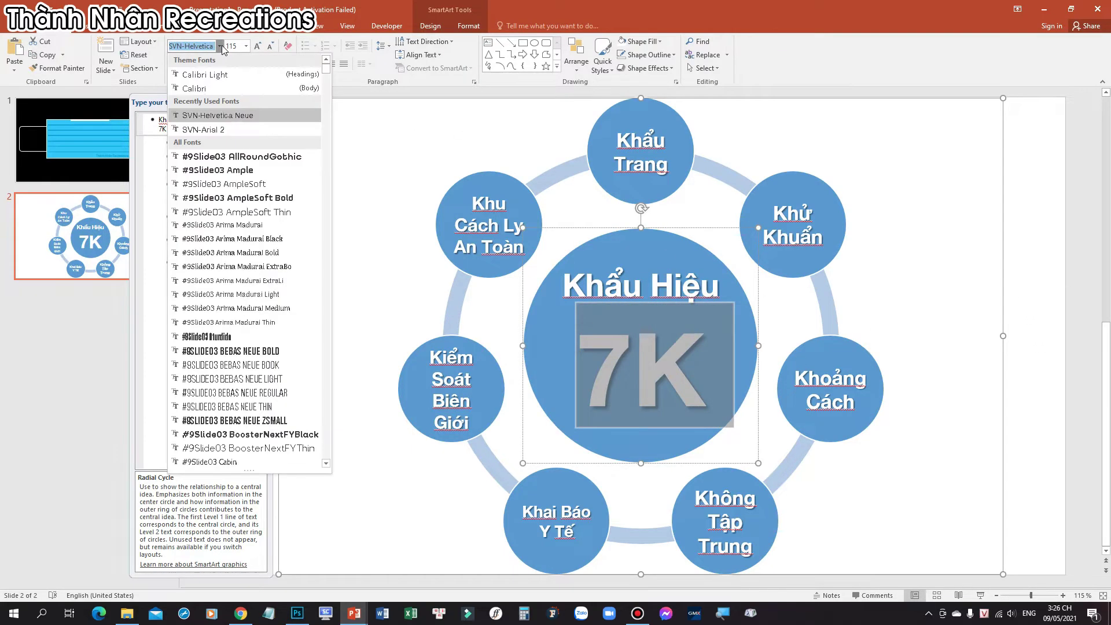
left_click_drag(326, 73, 342, 373)
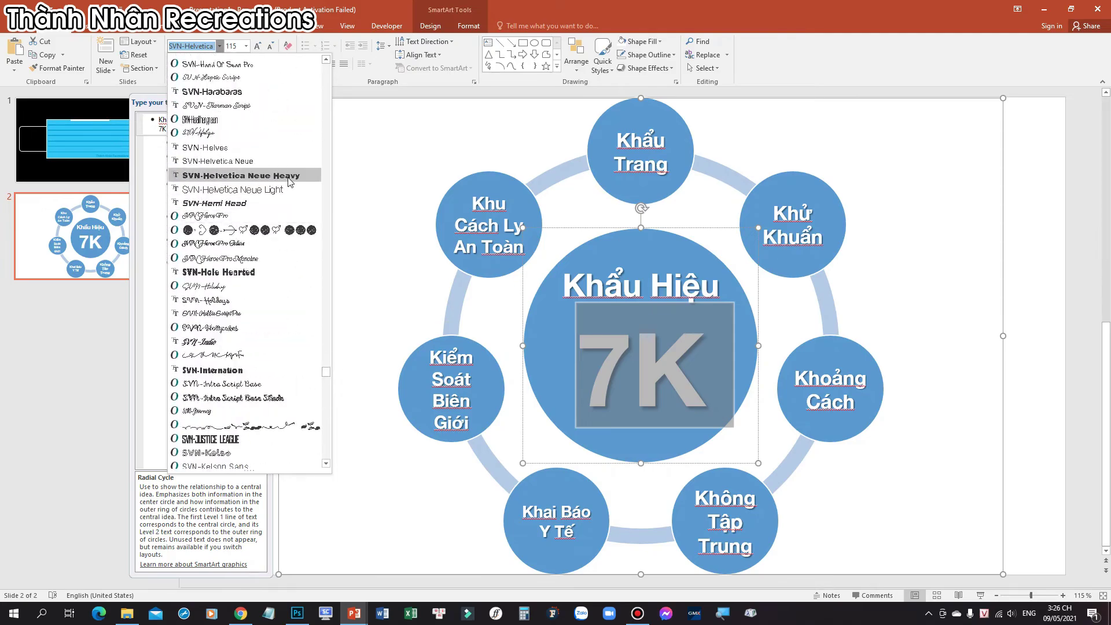
left_click(232, 179)
left_click(1080, 300)
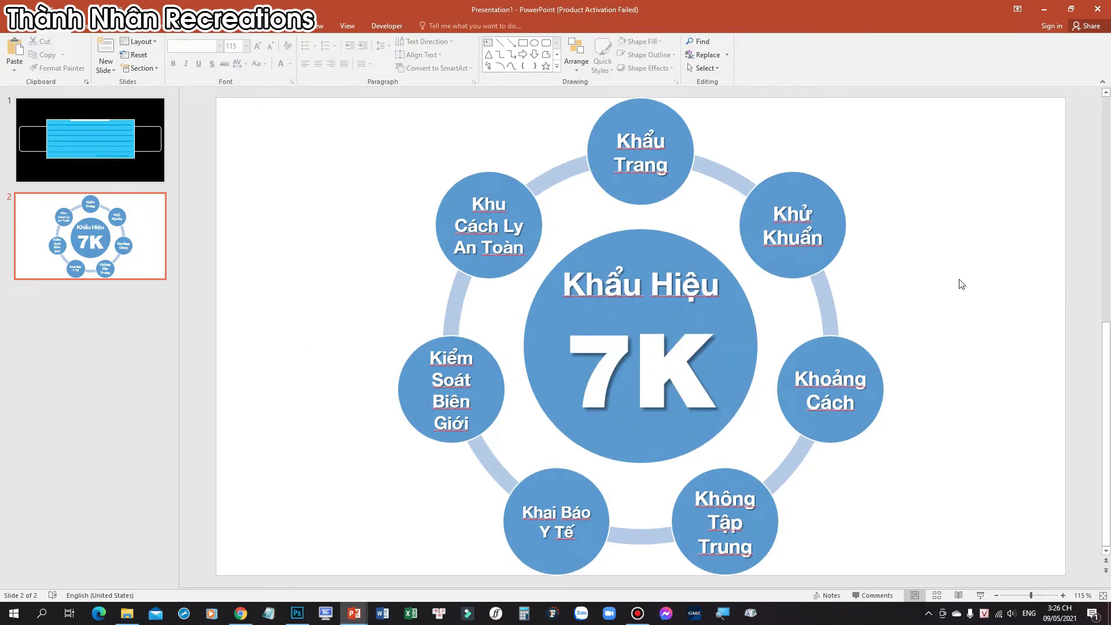
- Apply the Bird's Eye Scene 3-D style to the whole 7K diagram
left_click(831, 307)
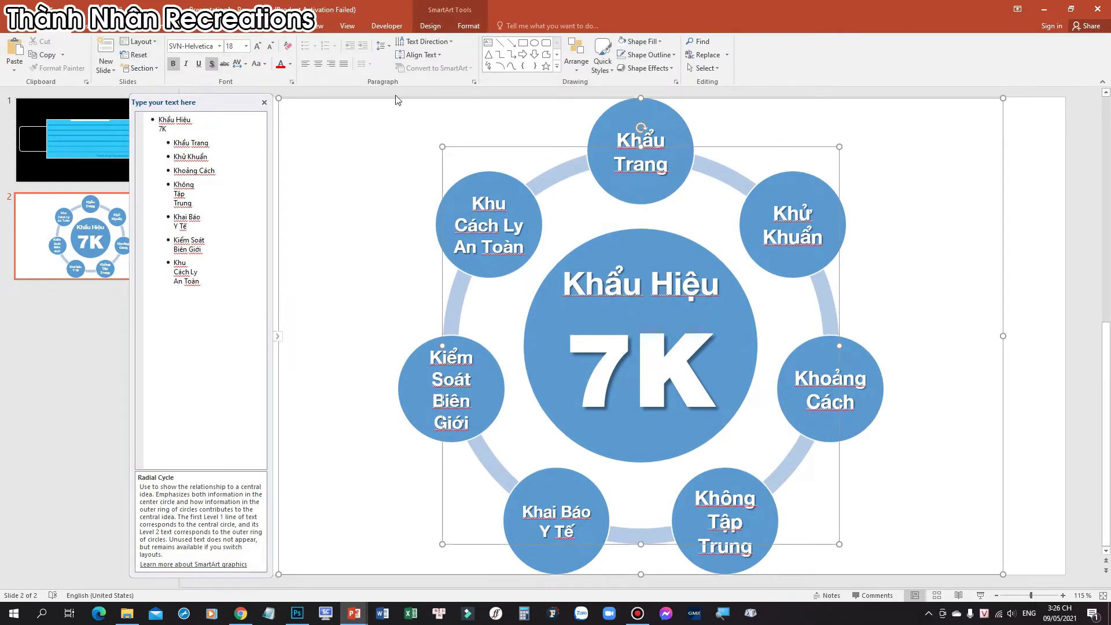
left_click(305, 101)
left_click(431, 25)
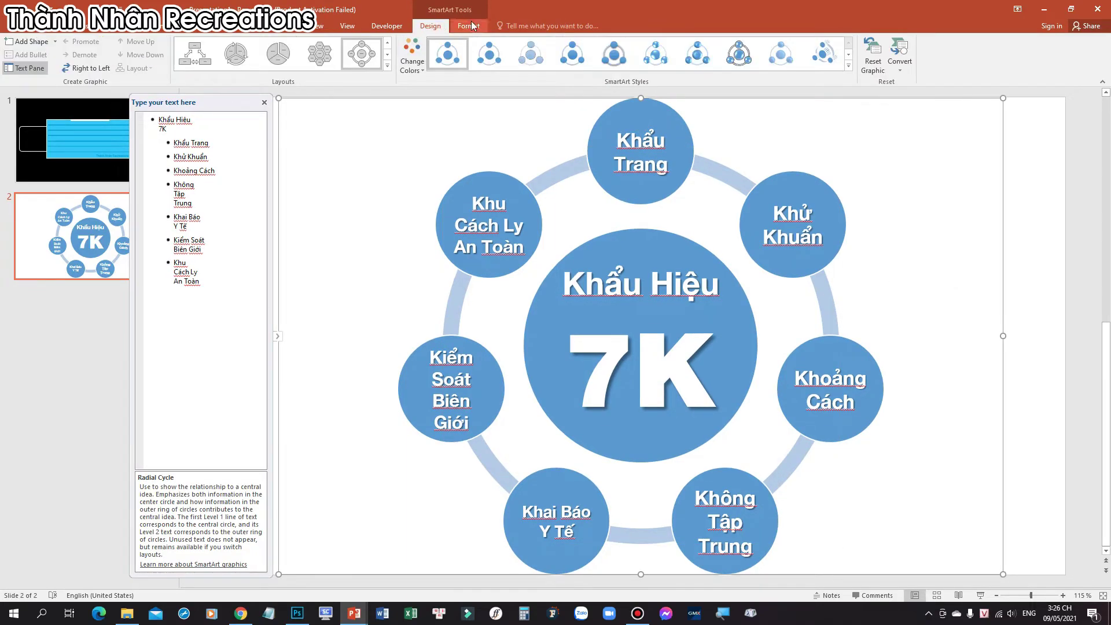
left_click(848, 66)
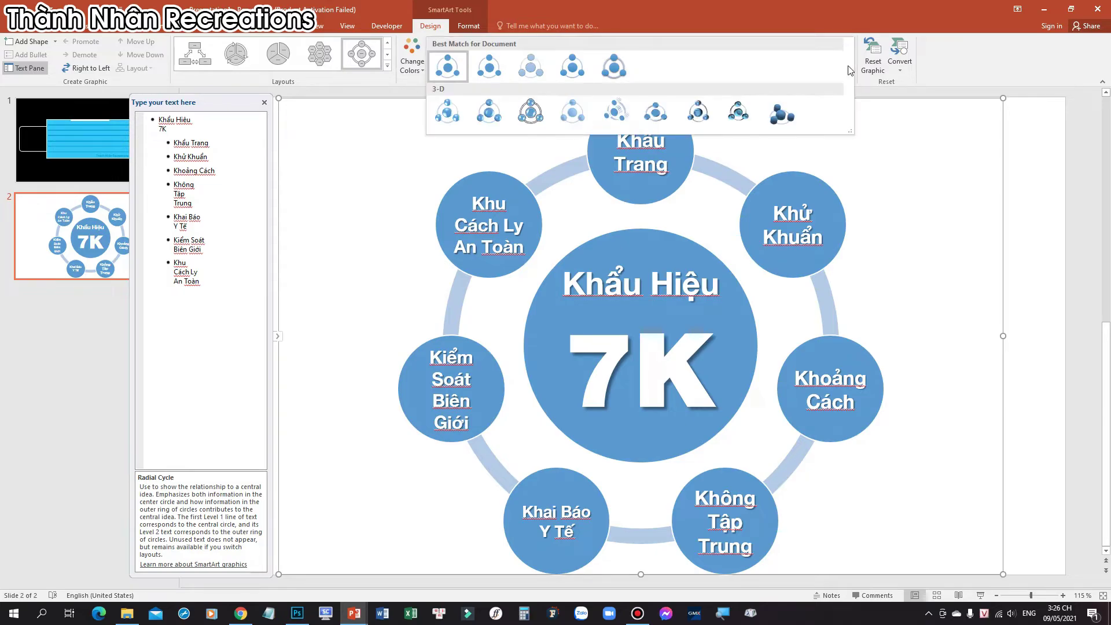
left_click(783, 115)
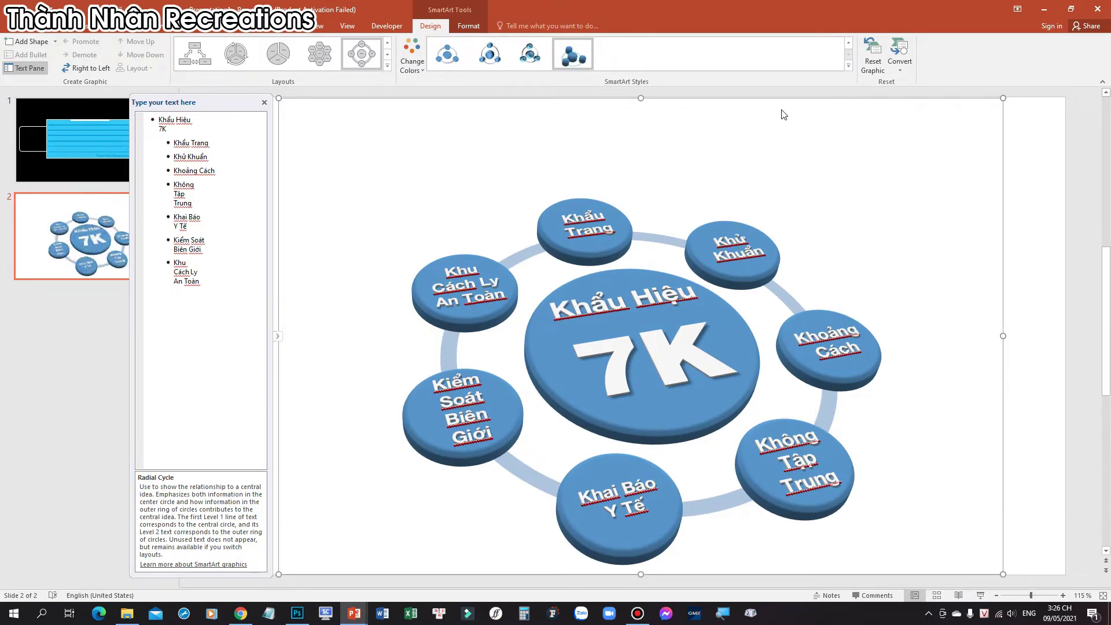
- Try the yellow-green Colorful Range colours and turn off the text shadow
left_click(412, 58)
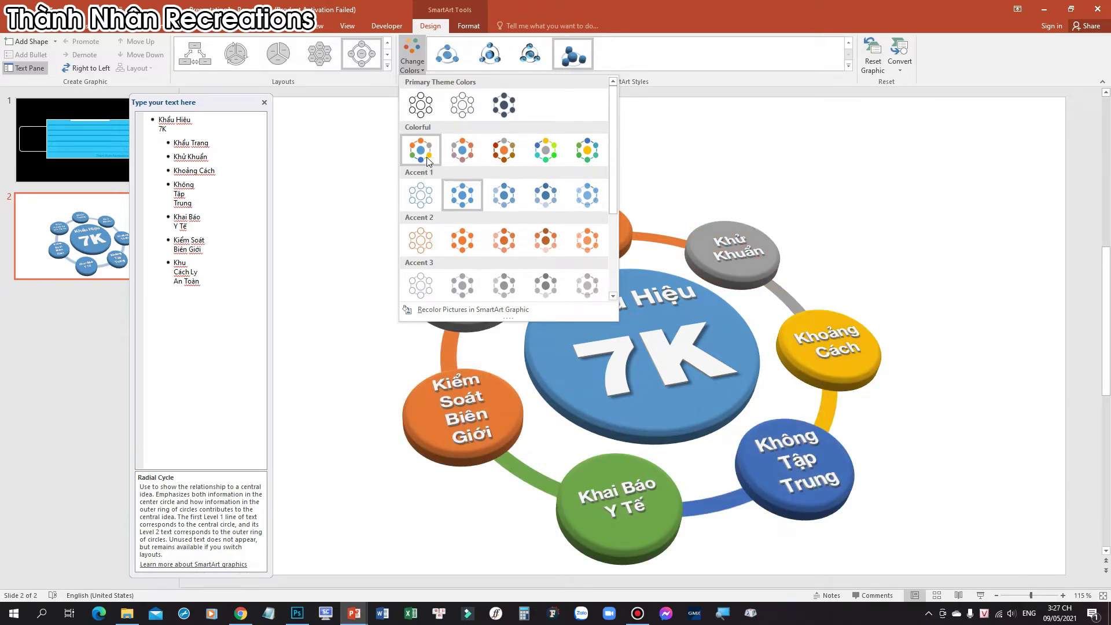
scroll(602, 191, "down", 3)
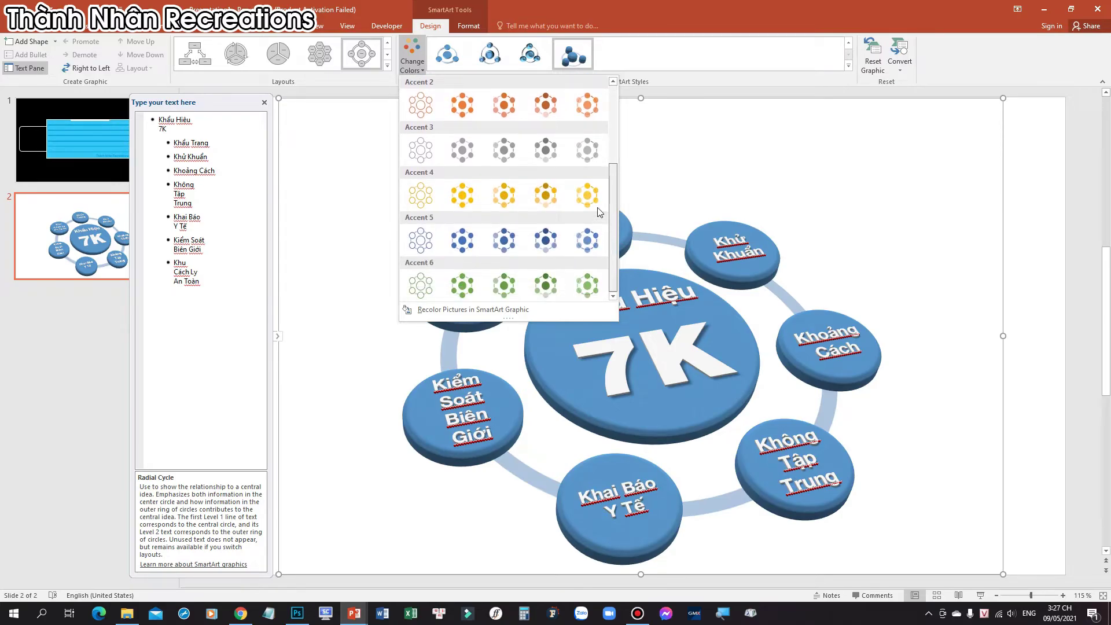
scroll(605, 185, "up", 1)
scroll(605, 185, "up", 2)
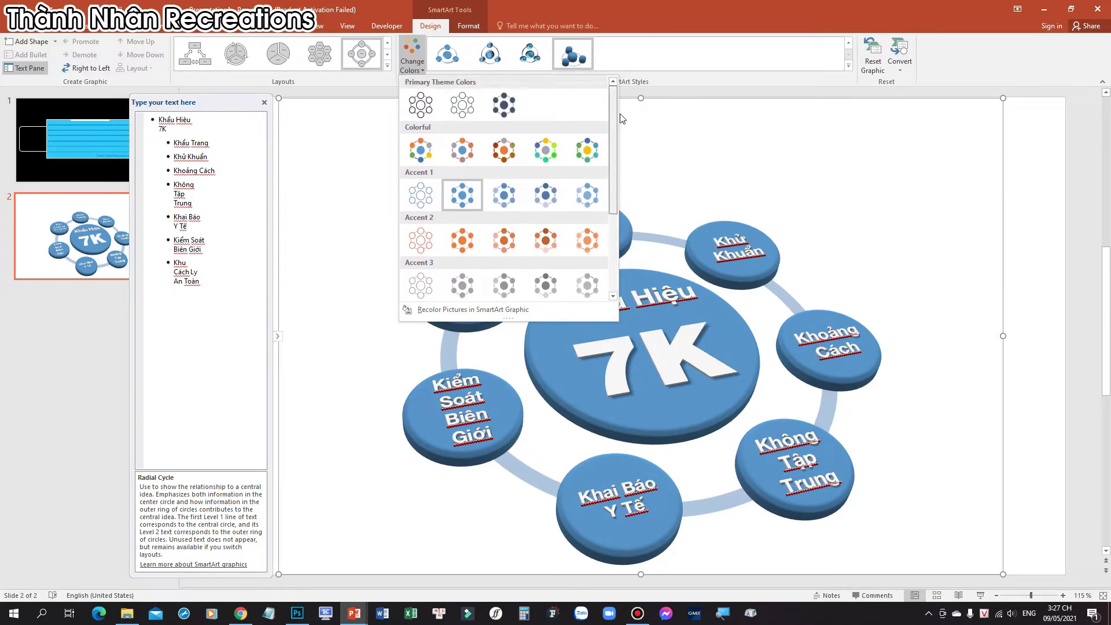
left_click(593, 148)
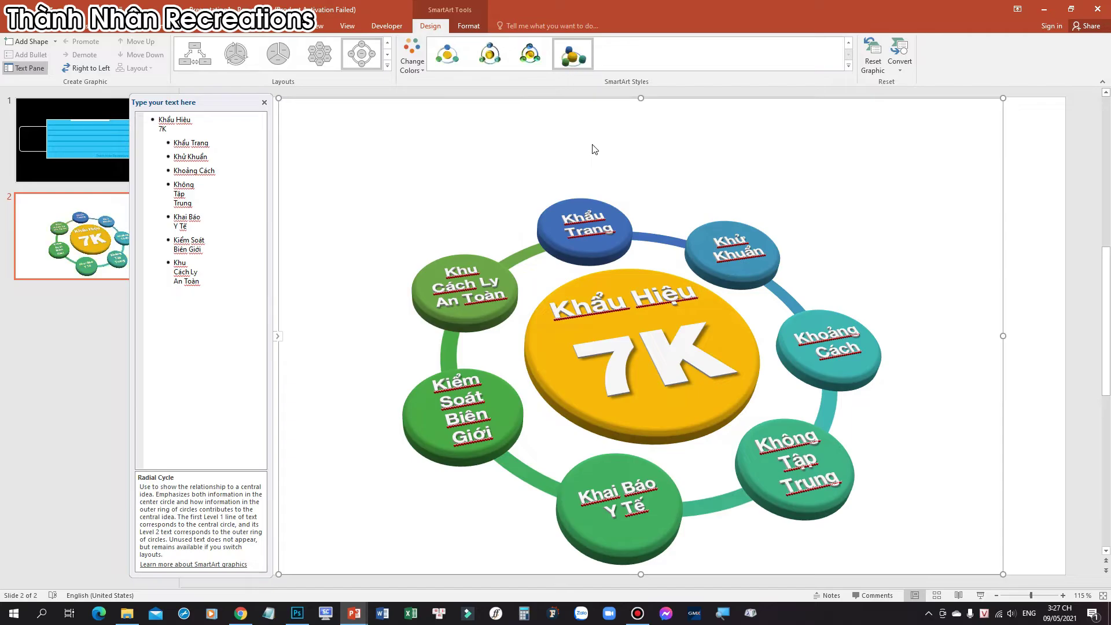
left_click(47, 26)
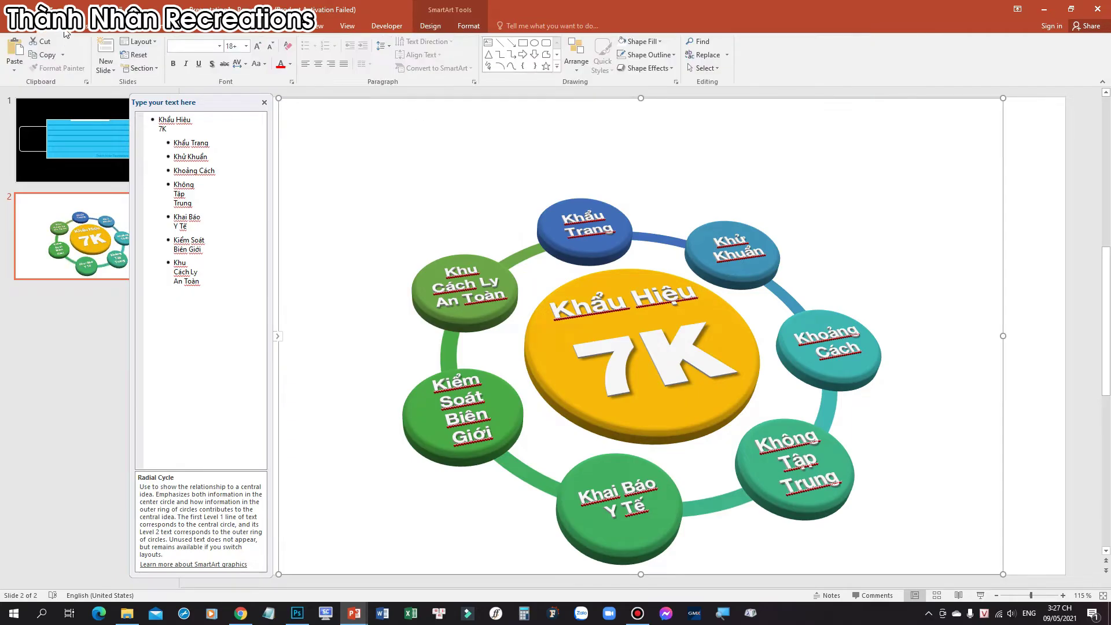
left_click(214, 66)
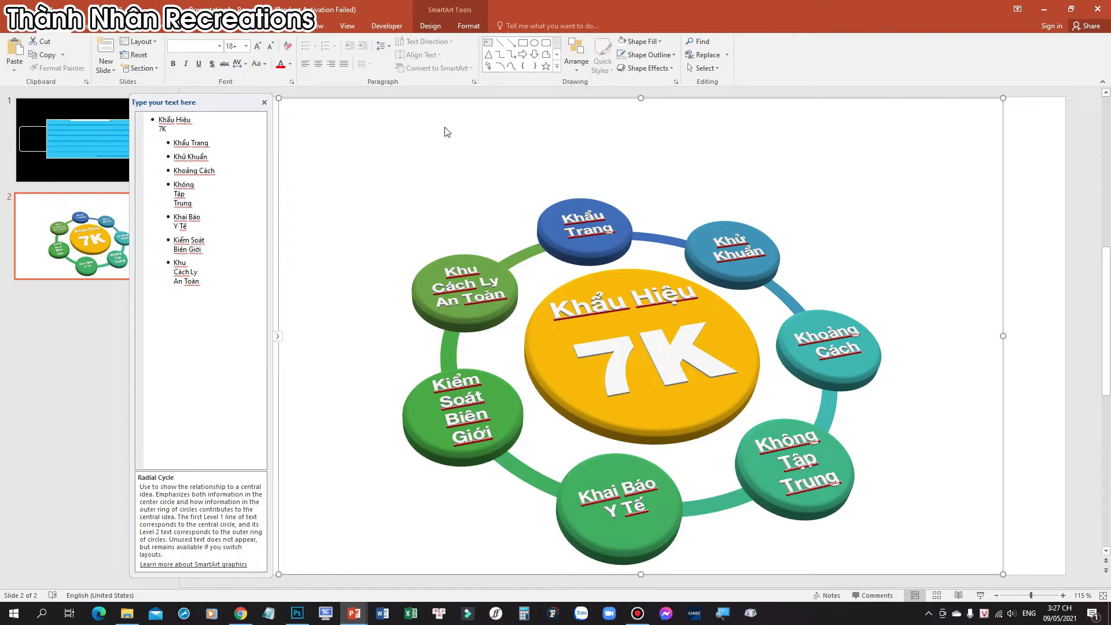
- Switch to Colorful Range – Accent Colors 3 to 4 (orange) and apply Metallic Scene
left_click(439, 26)
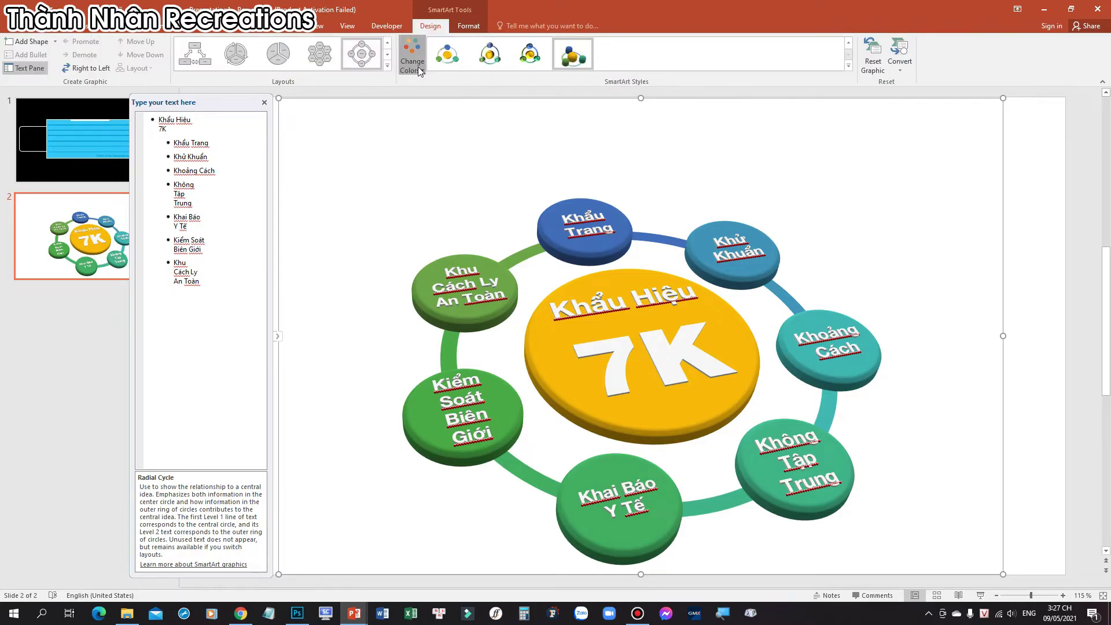
left_click(415, 64)
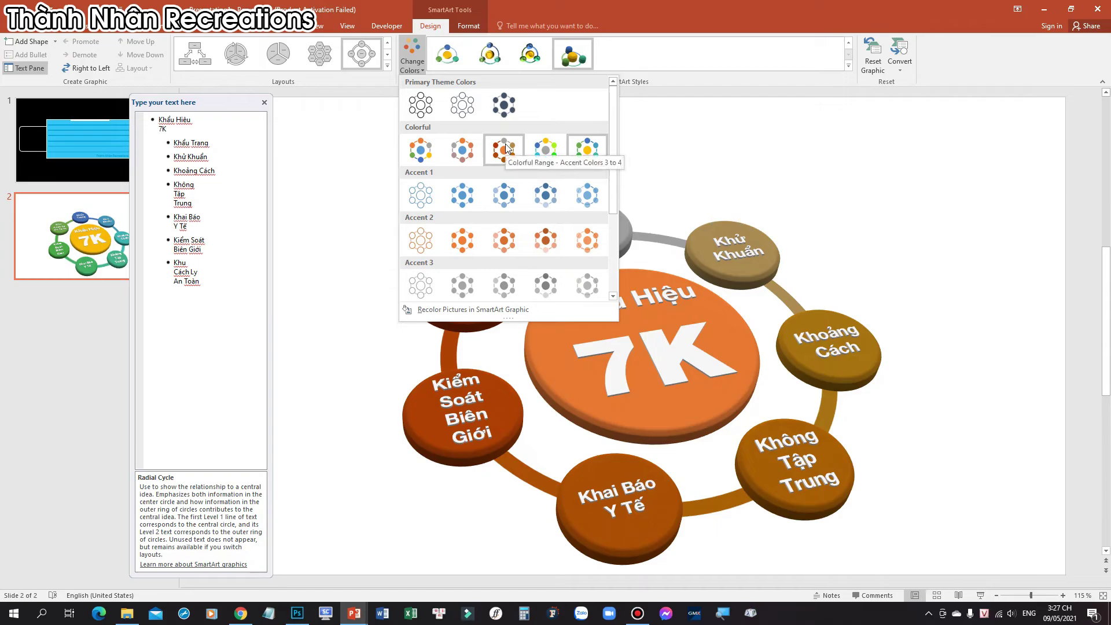
left_click(506, 148)
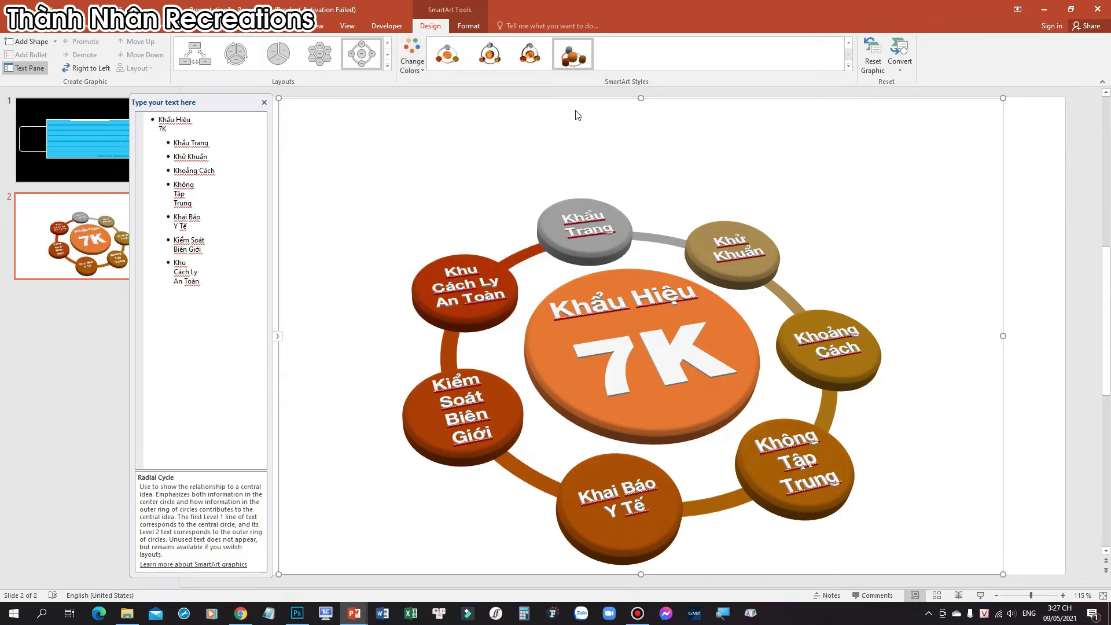
left_click(501, 63)
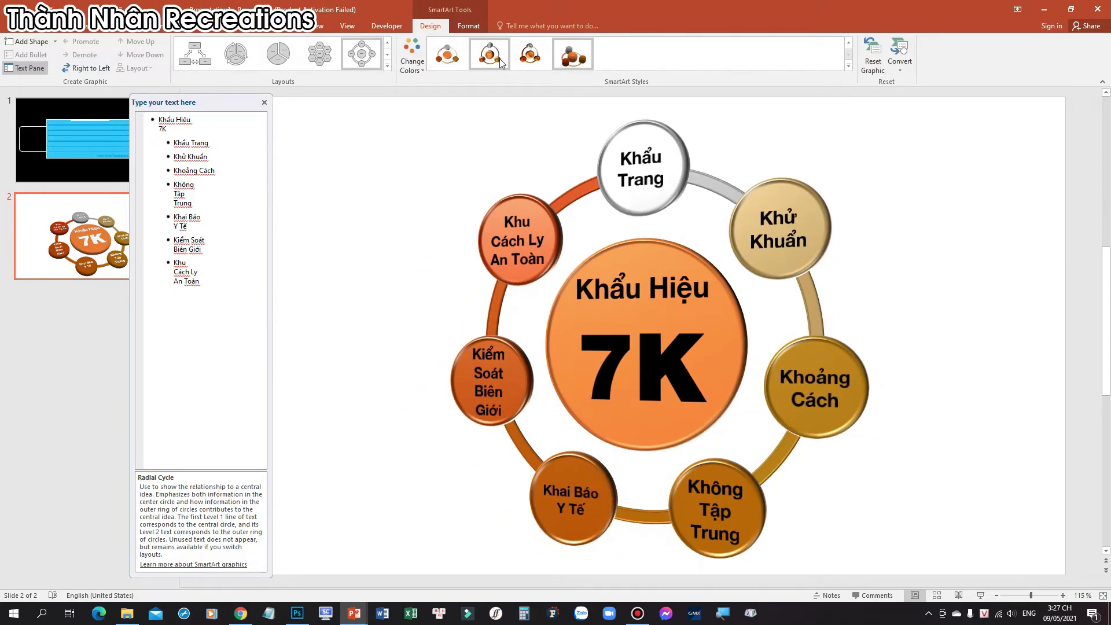
- Deselect the finished orange 7K diagram, glance at slide 1, then return to slide 2
left_click(1063, 278)
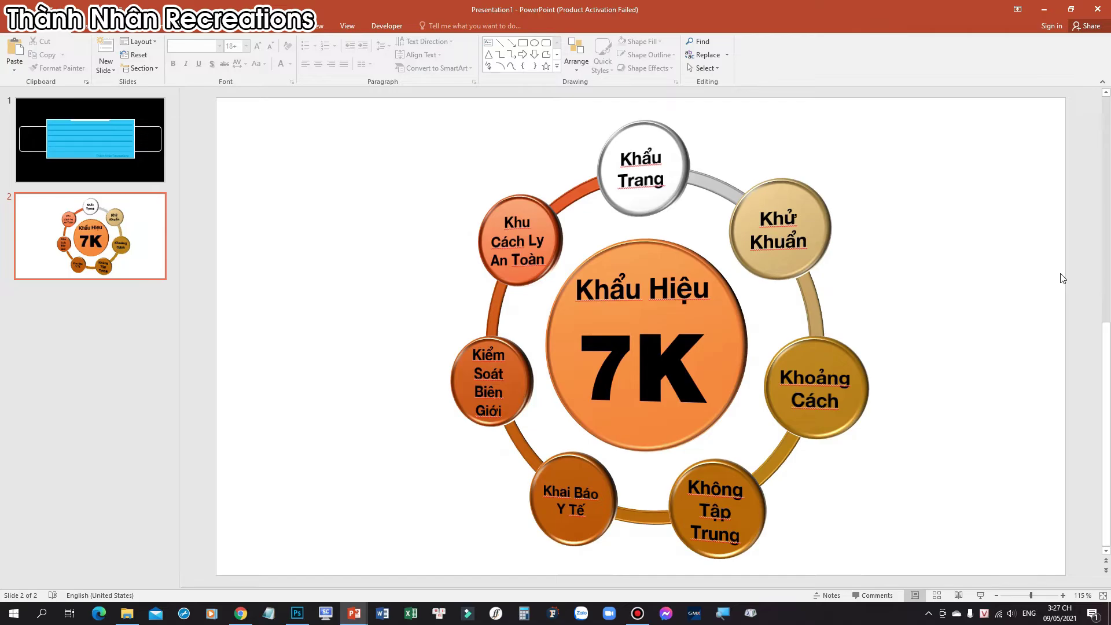
left_click(892, 325)
left_click(86, 27)
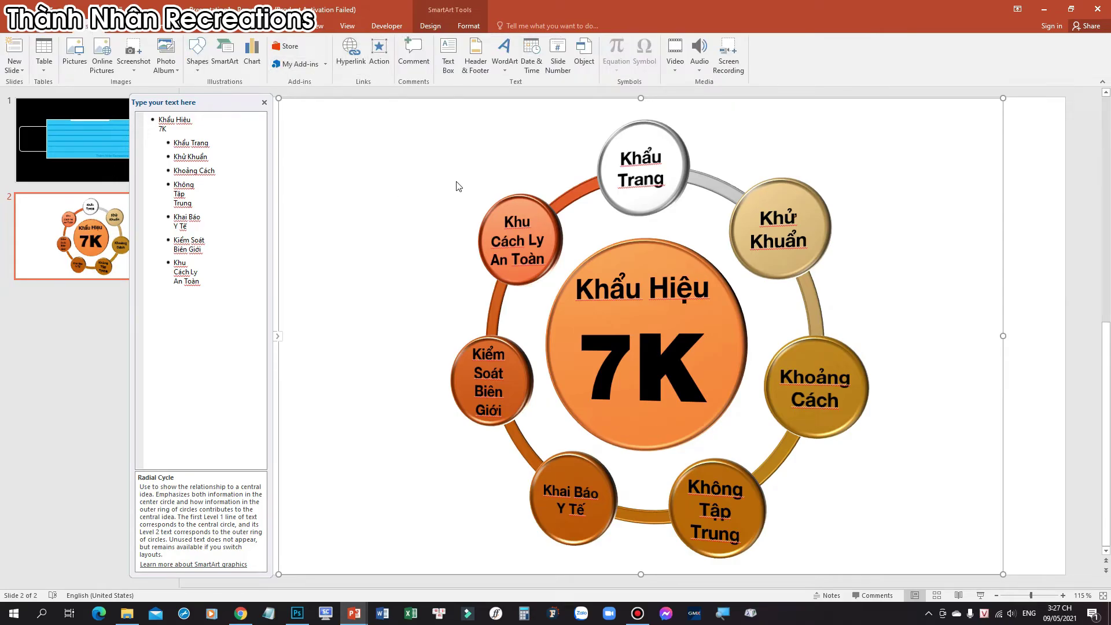
left_click(1067, 299)
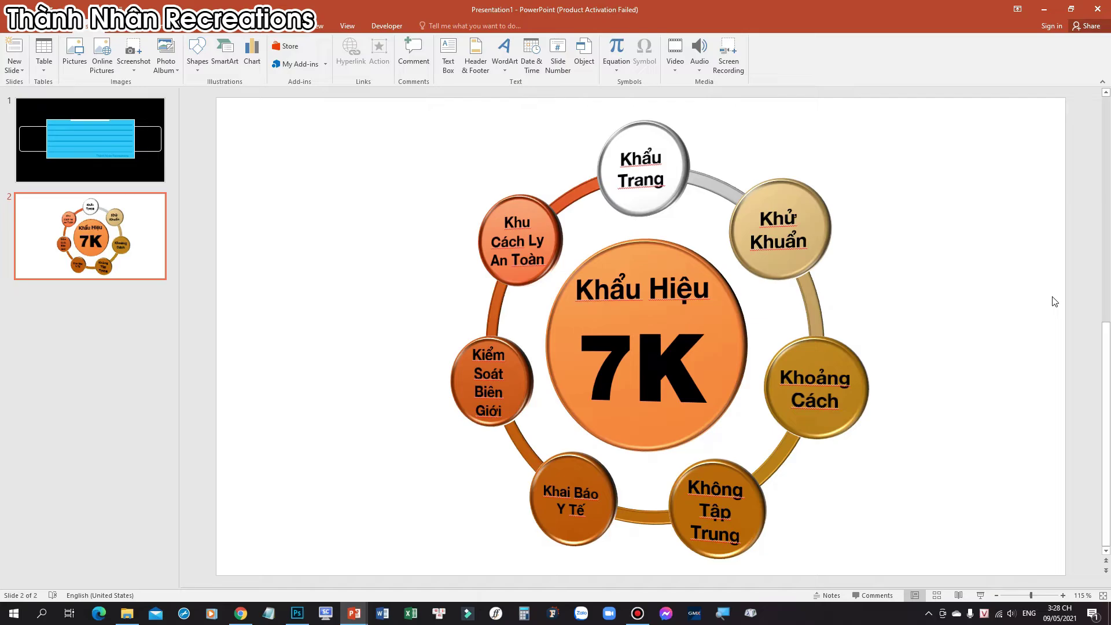
left_click(88, 154)
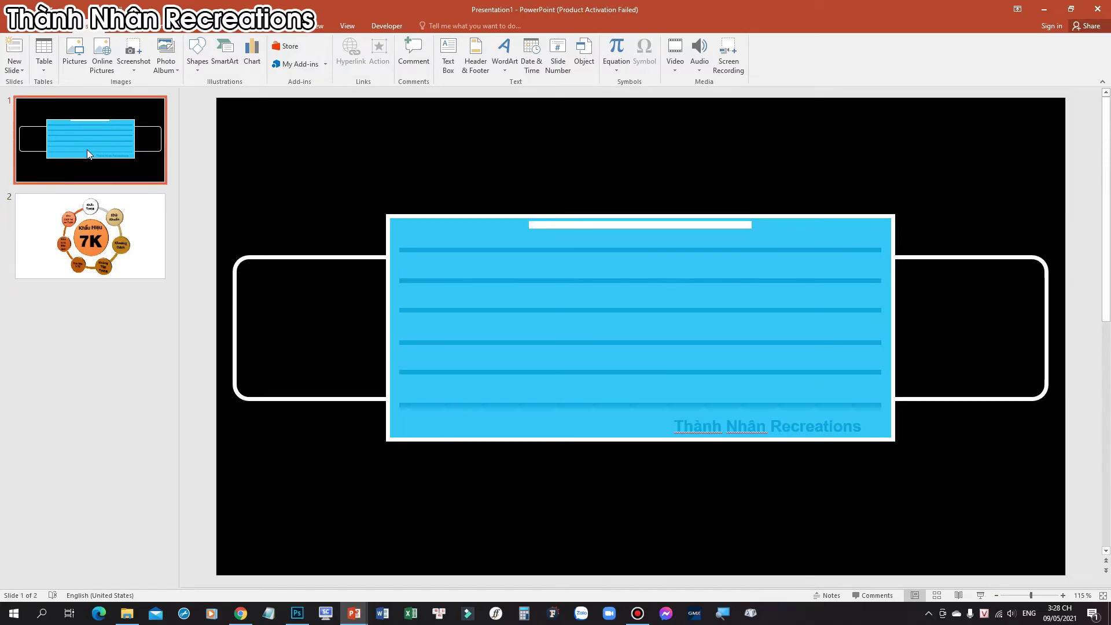
left_click(103, 230)
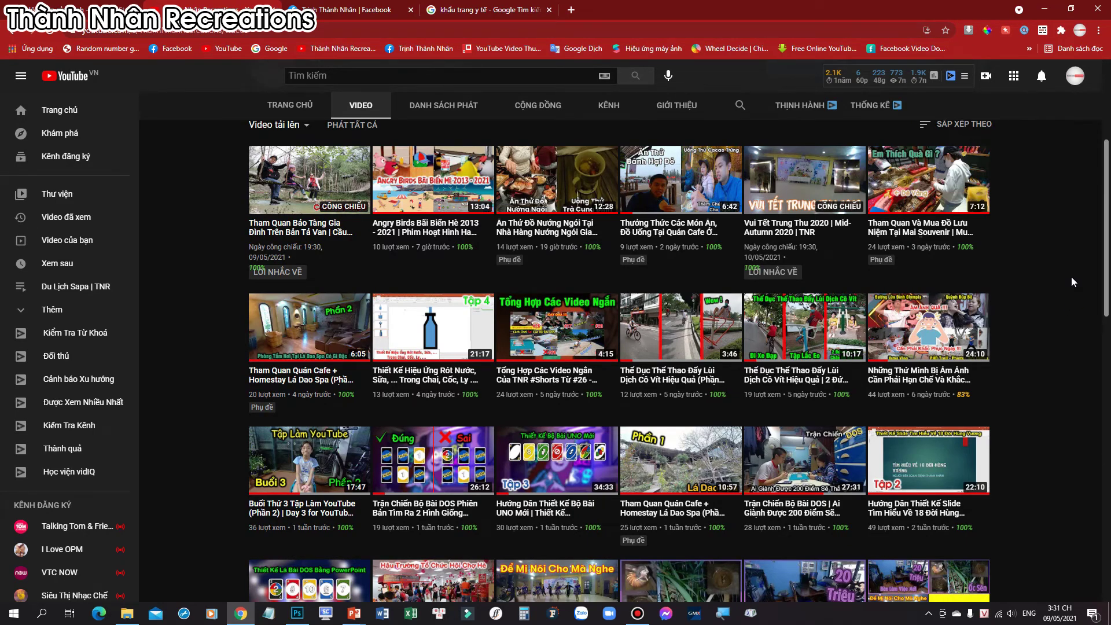
- Scroll the channel's Videos tab, topped by the premiere scheduled for 09/05/2021
scroll(1072, 282, "up", 4)
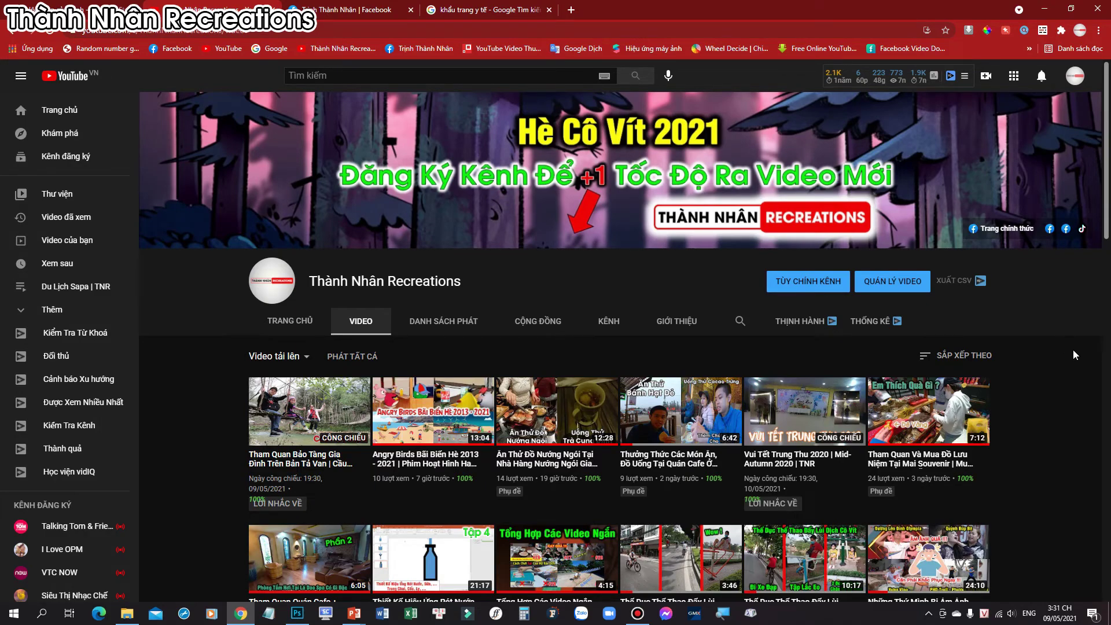
scroll(1072, 354, "down", 4)
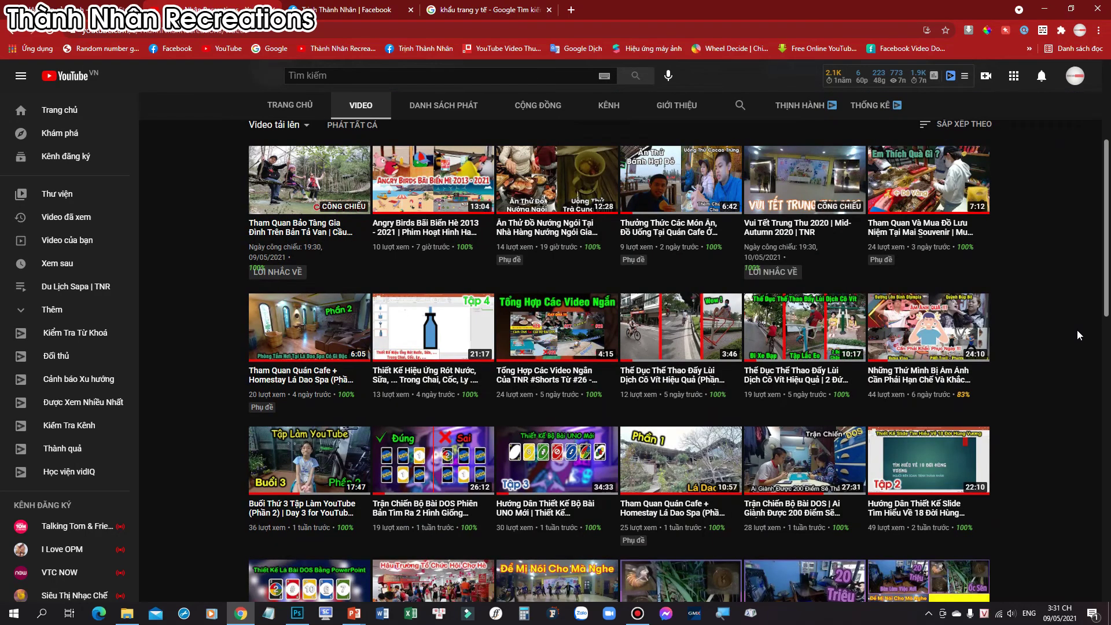